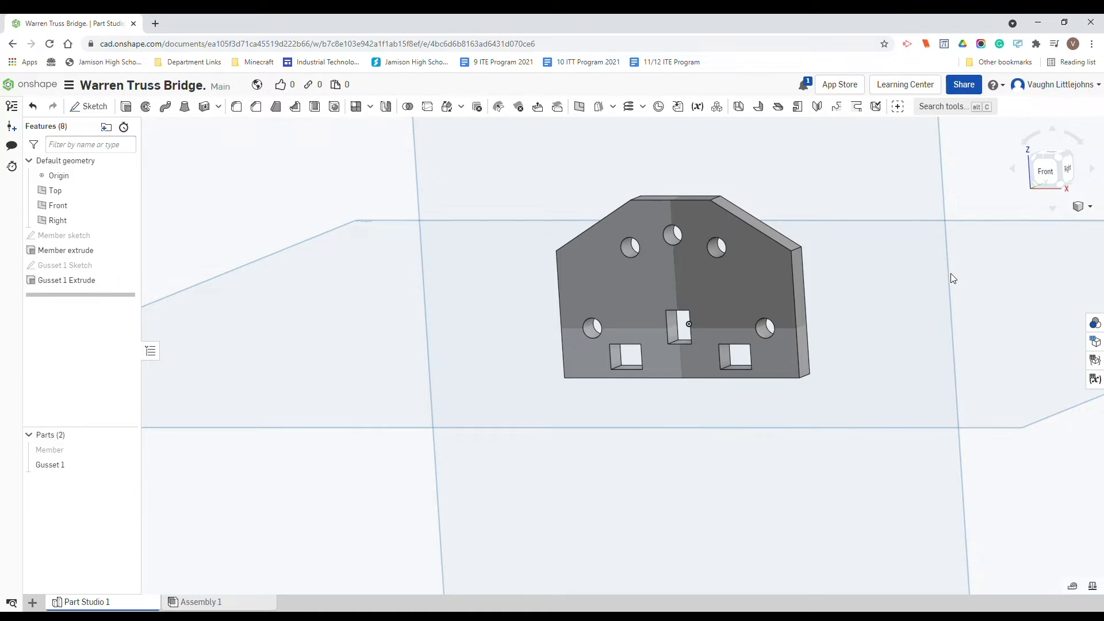
scroll(809, 327, up, 3)
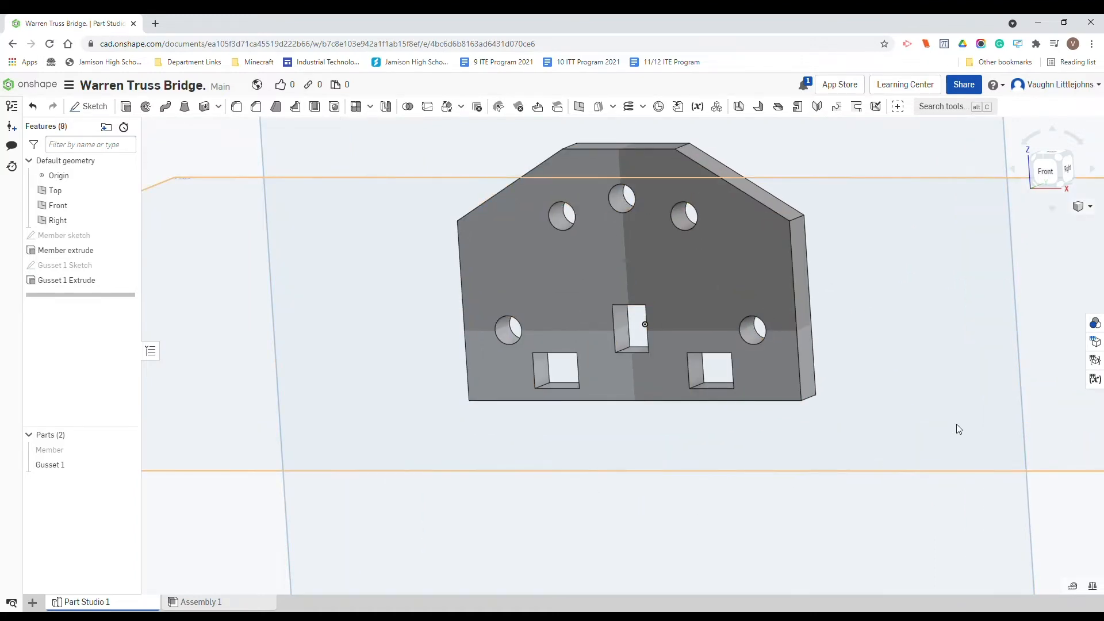
right_drag(956, 429, 978, 419)
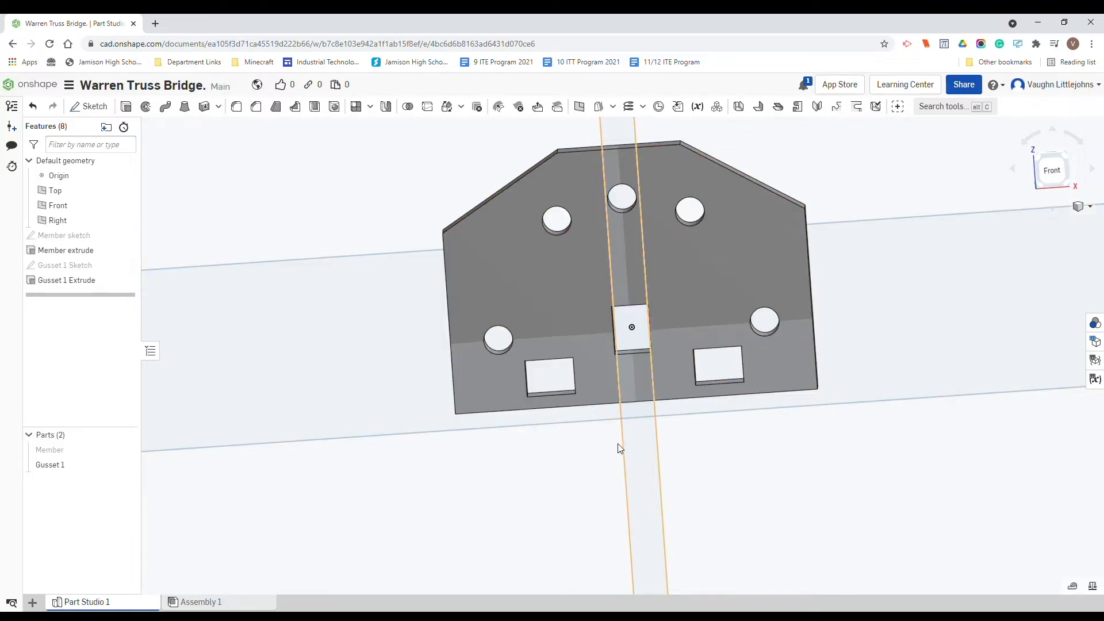
mouse_move(806, 474)
right_down()
mouse_move(776, 476)
mouse_move(760, 492)
mouse_move(808, 475)
right_up()
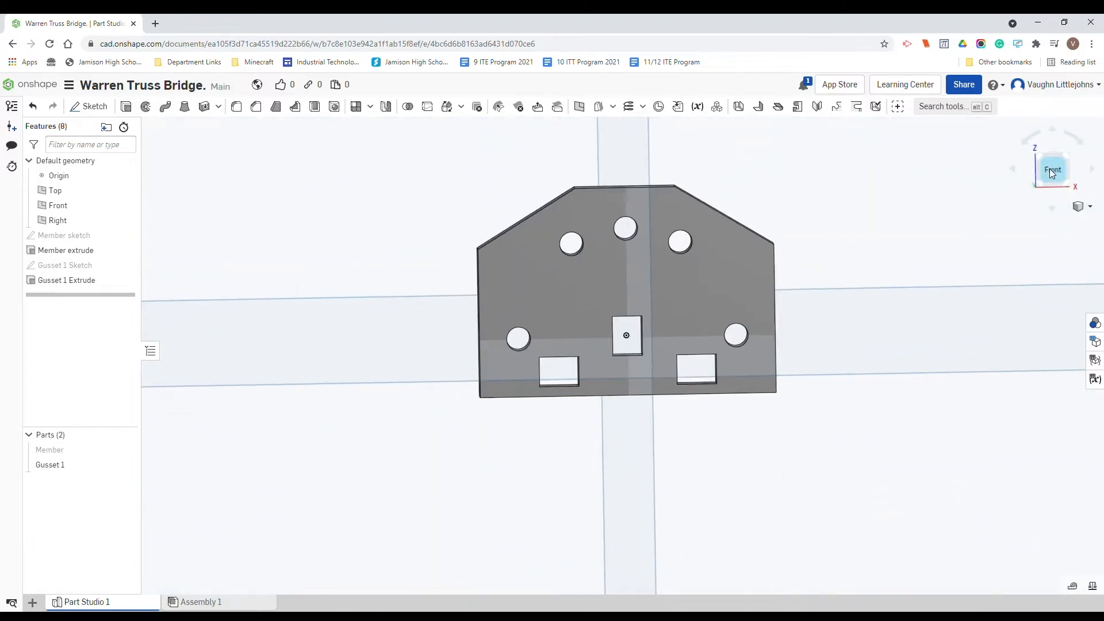
click(1050, 169)
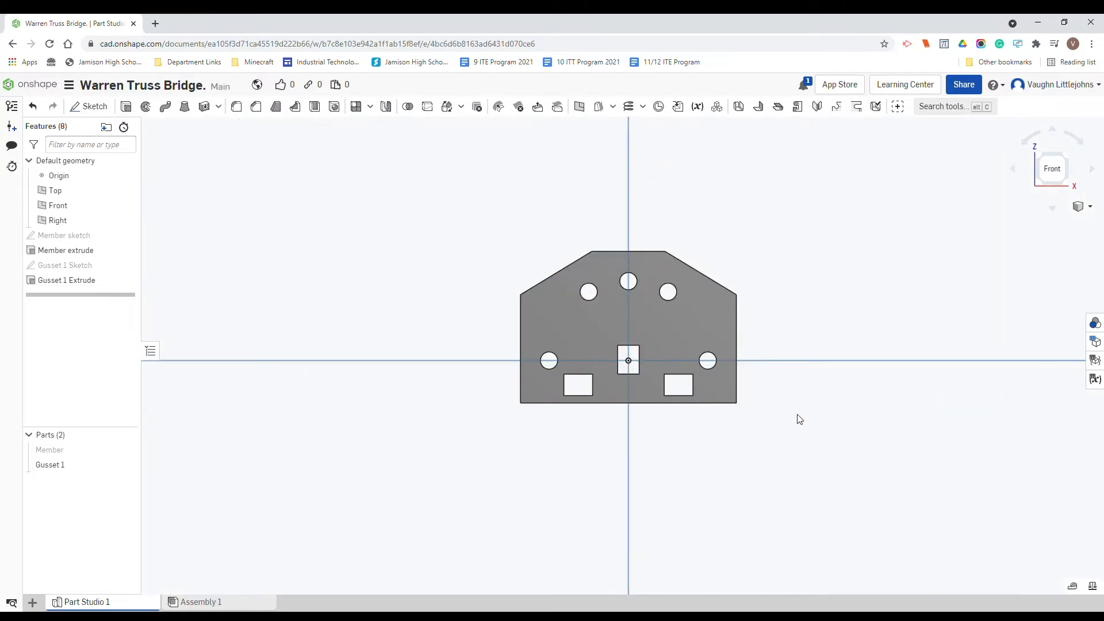
scroll(628, 437, up, 2)
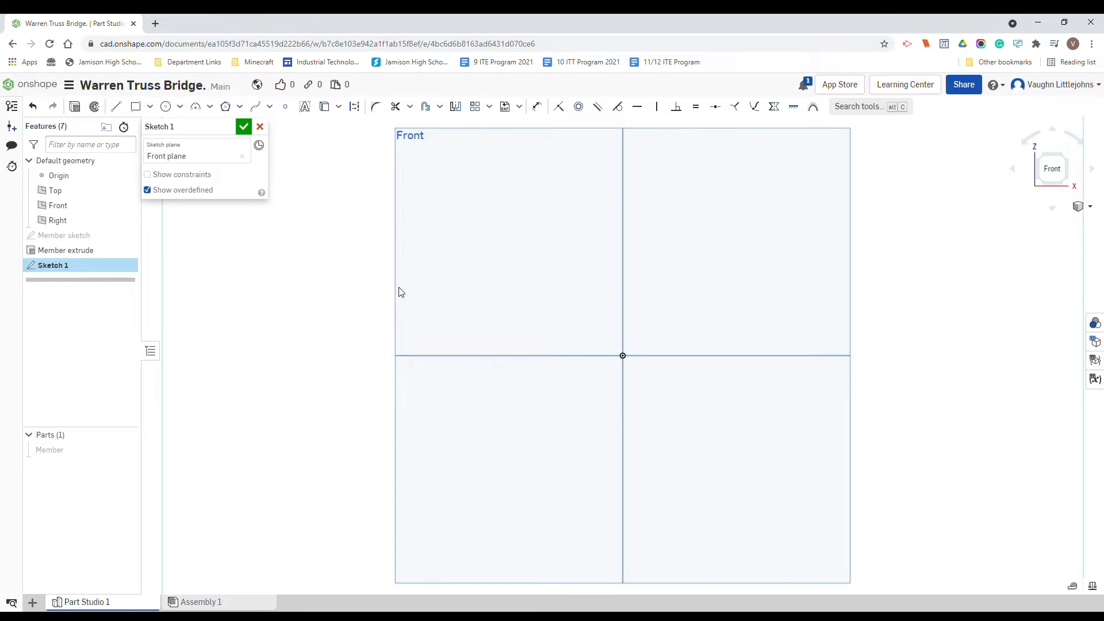
Draw an 11 mm horizontal construction line from the origin toward negative X in the Front plane sketch.
click(357, 109)
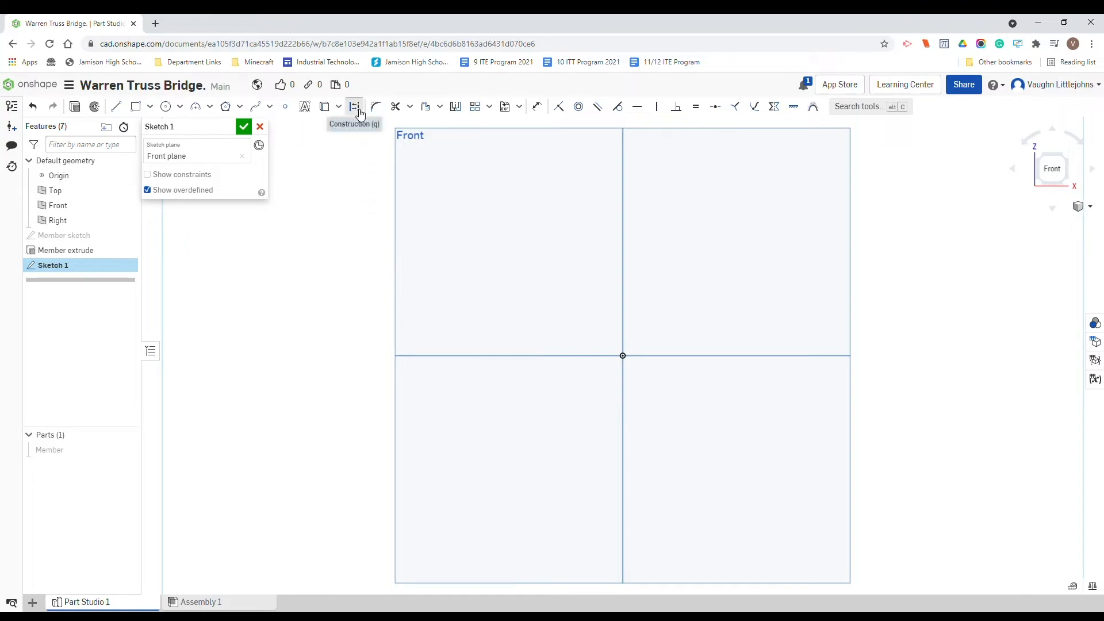
click(117, 108)
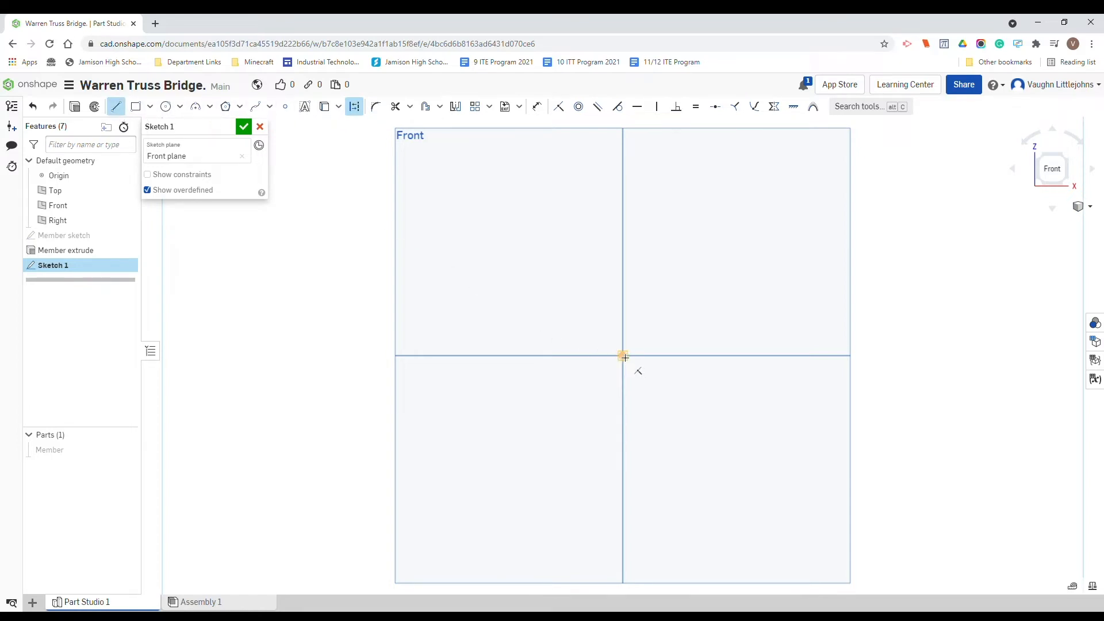
click(627, 358)
click(487, 364)
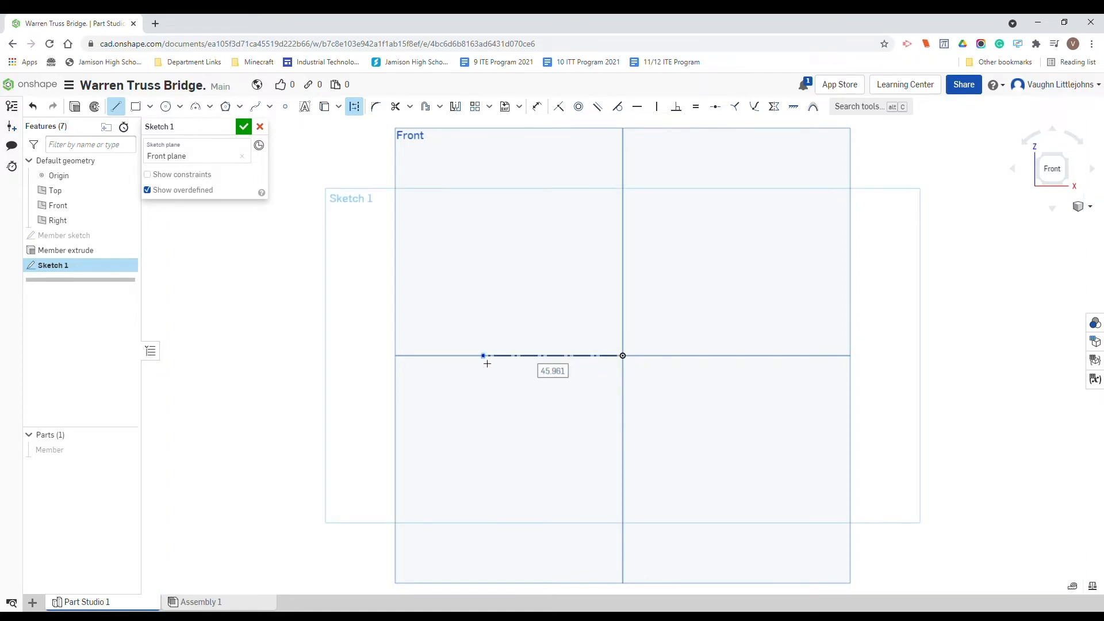
text(11)
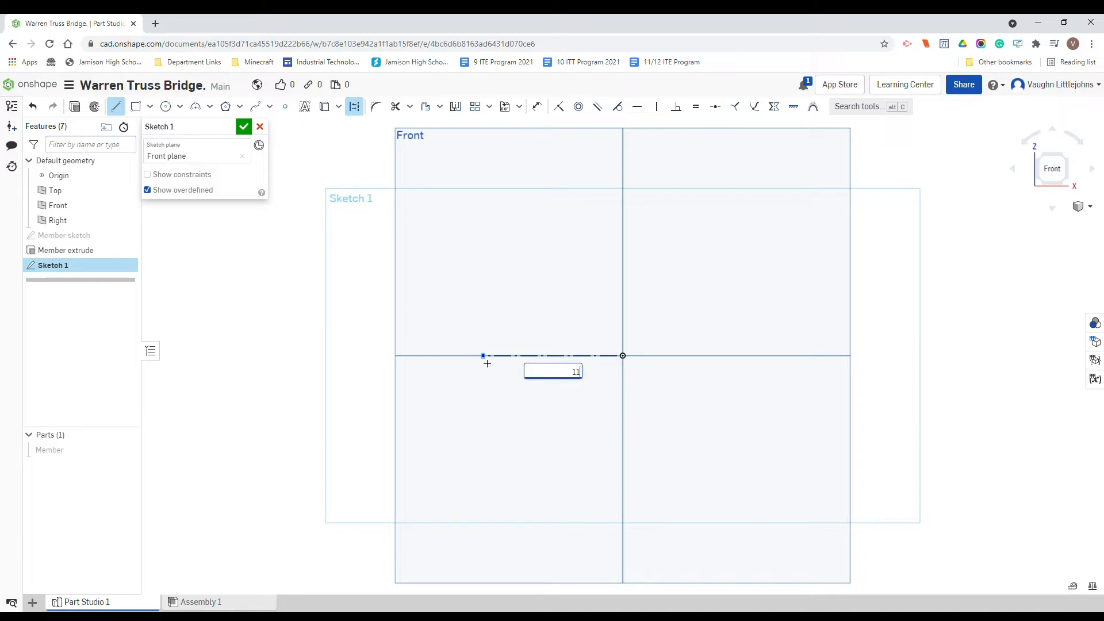
key(Return)
click(589, 355)
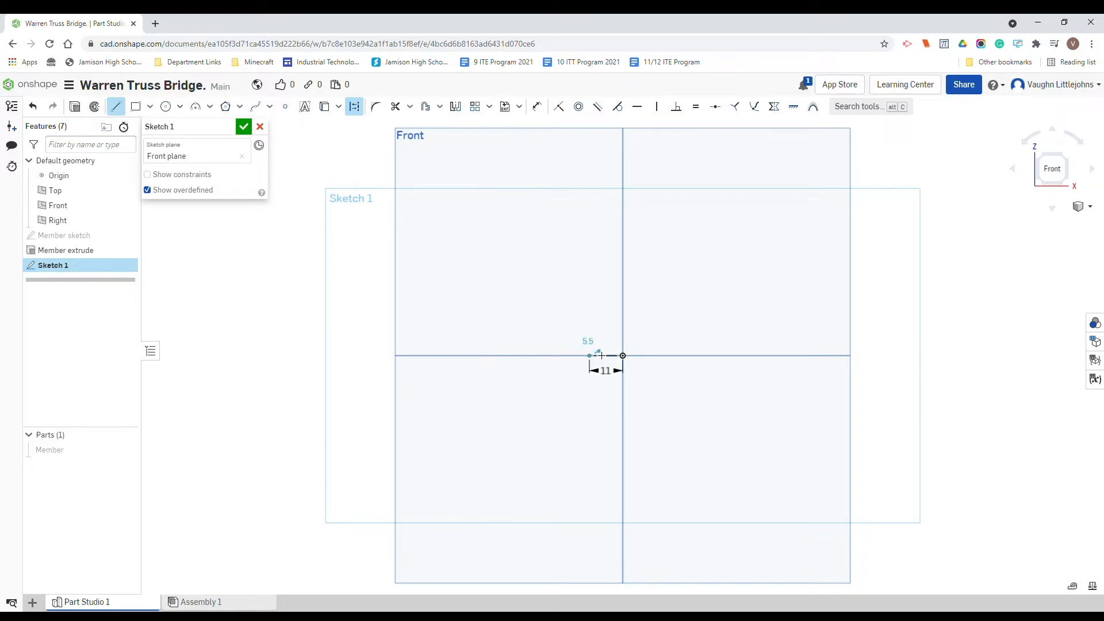
scroll(588, 359, up, 10)
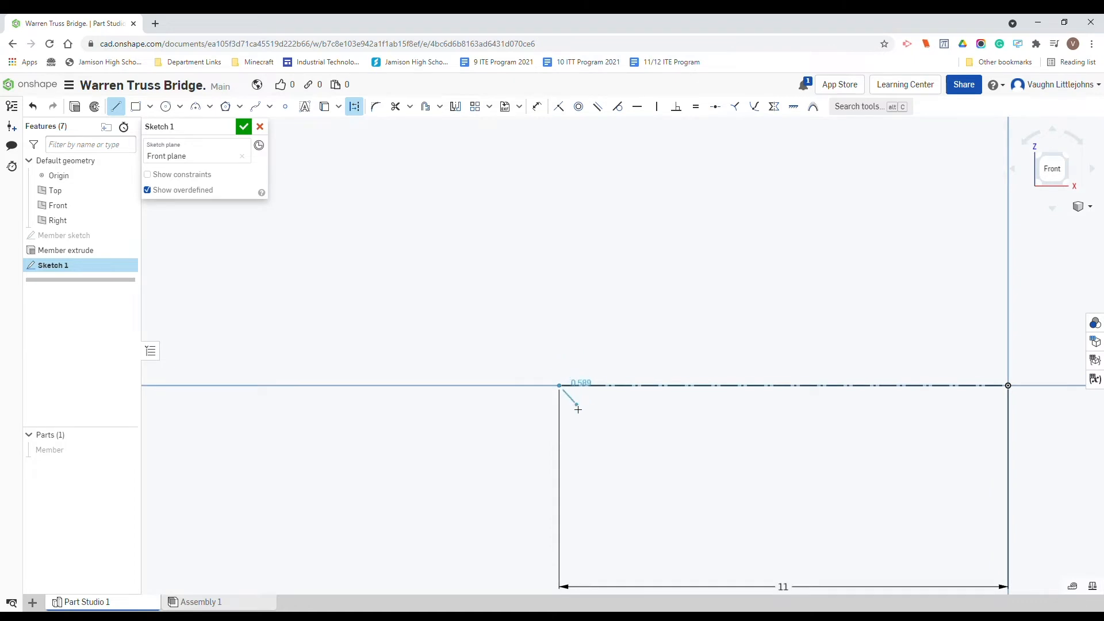
key(Escape)
Draw a 2.4 mm diameter circle centred on the outer endpoint of the construction line.
scroll(599, 399, down, 3)
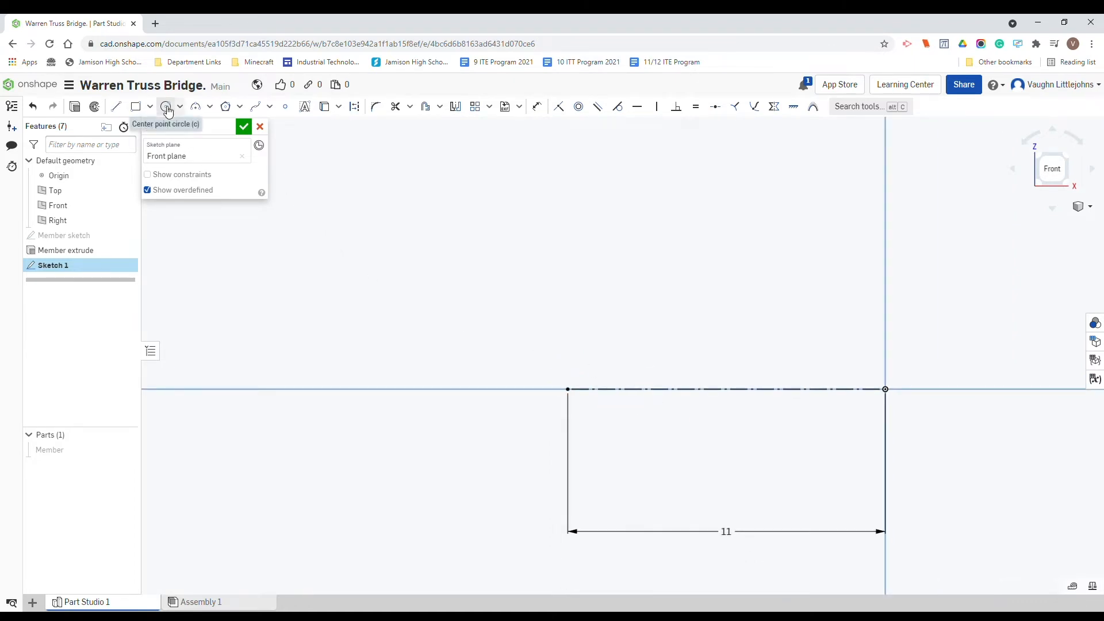
click(167, 108)
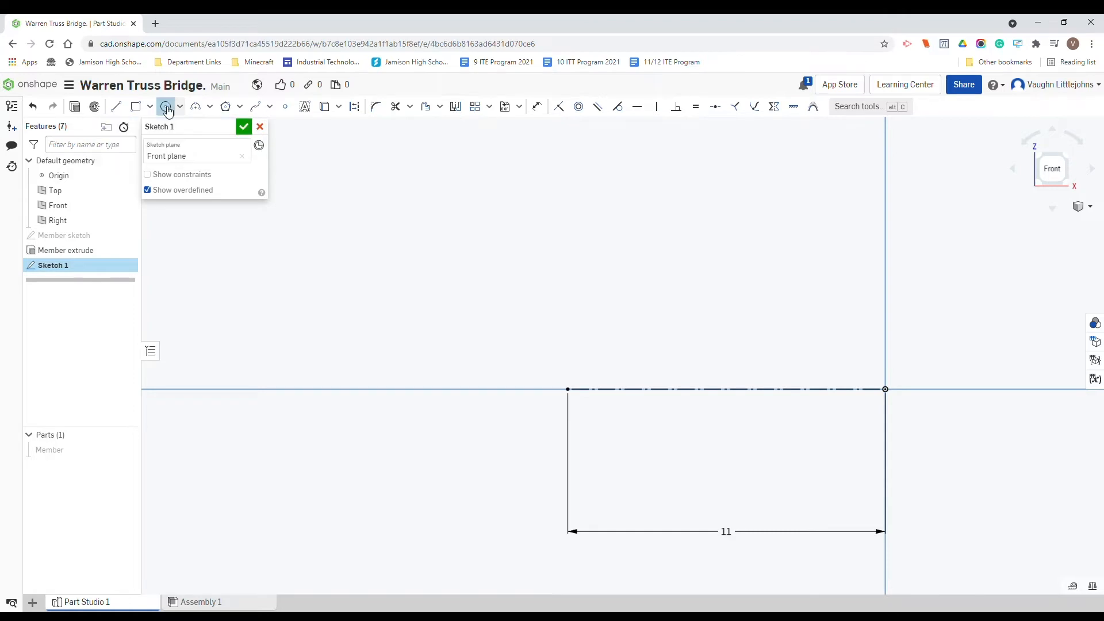
click(568, 389)
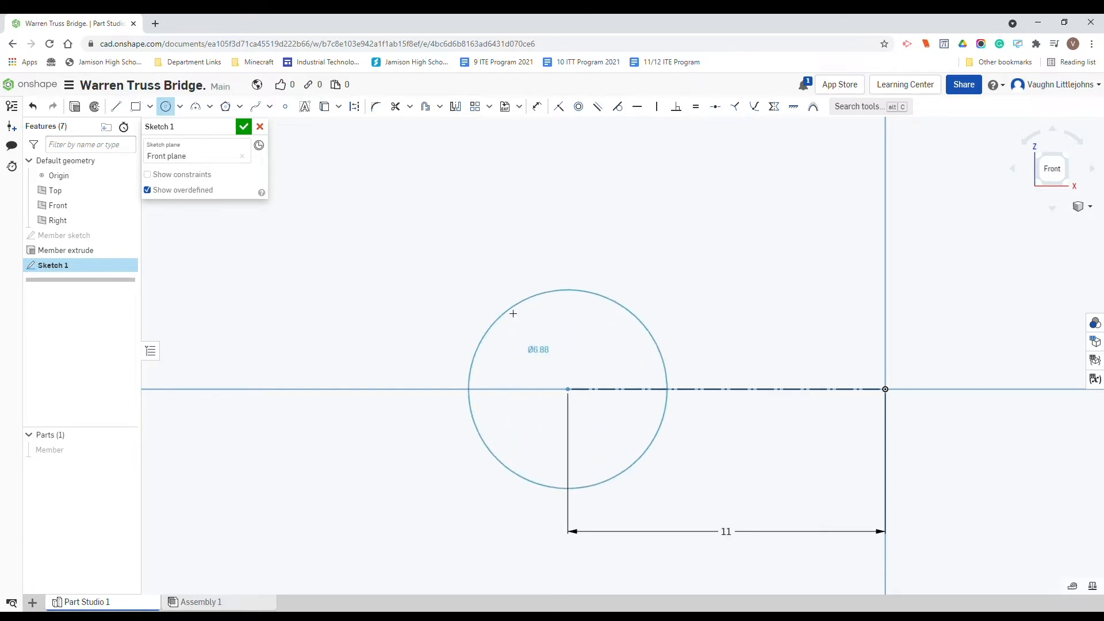
click(513, 313)
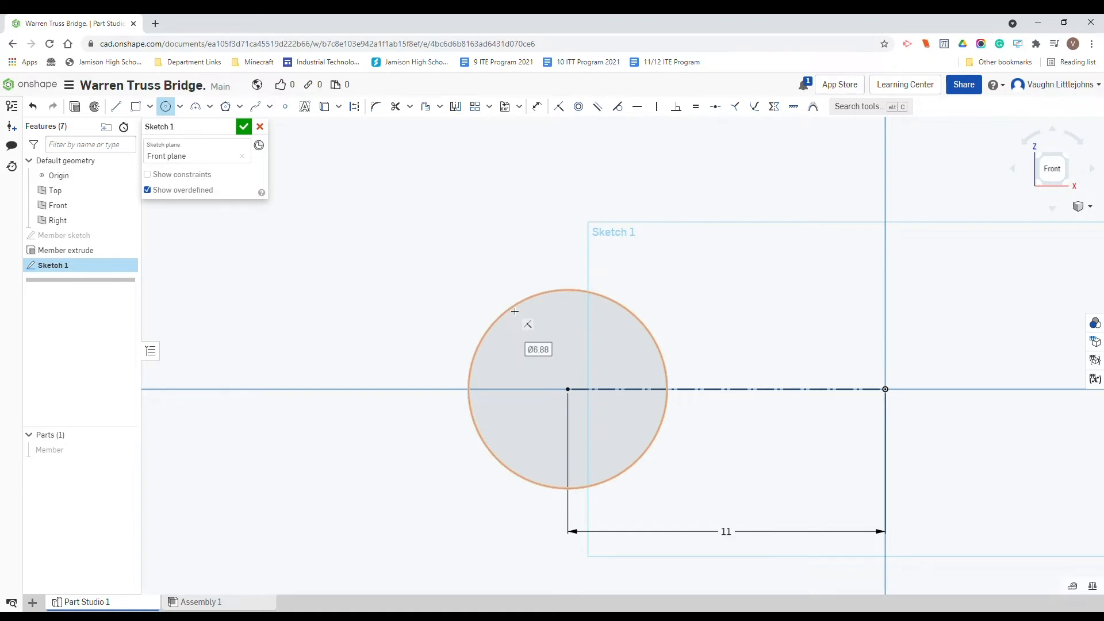
text(2.4)
key(Return)
scroll(720, 448, up, 3)
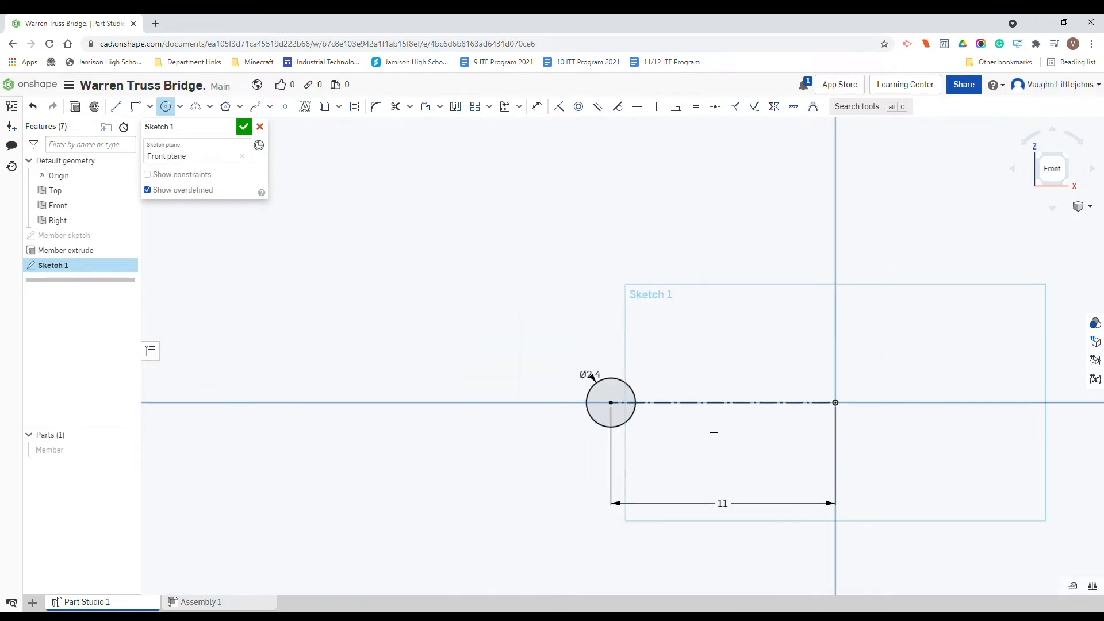
middle_drag(799, 410, 659, 437)
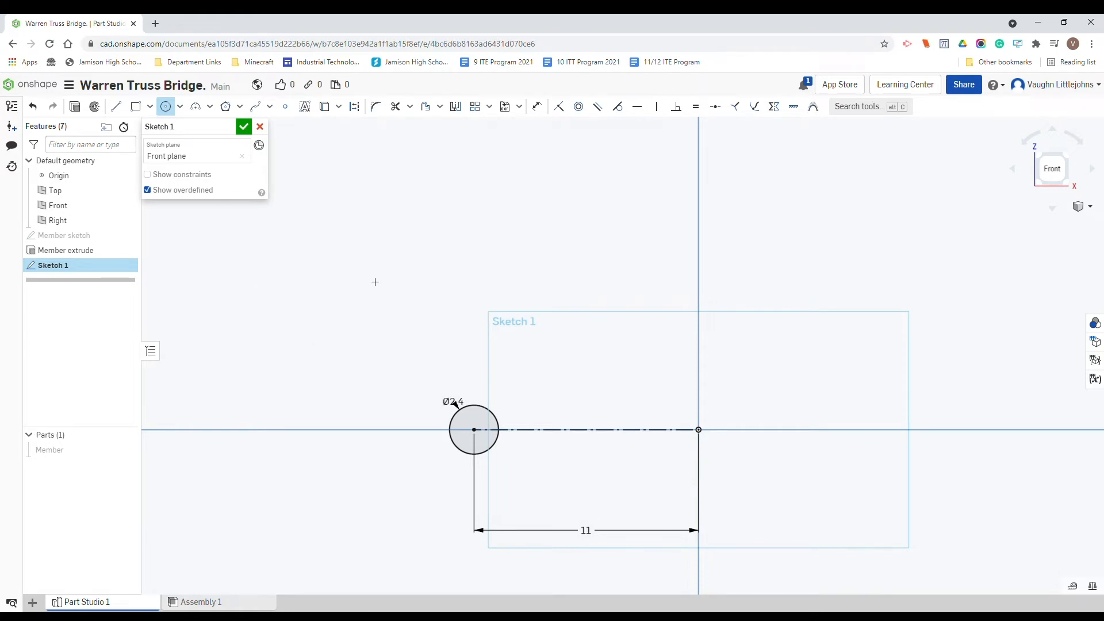
key(Escape)
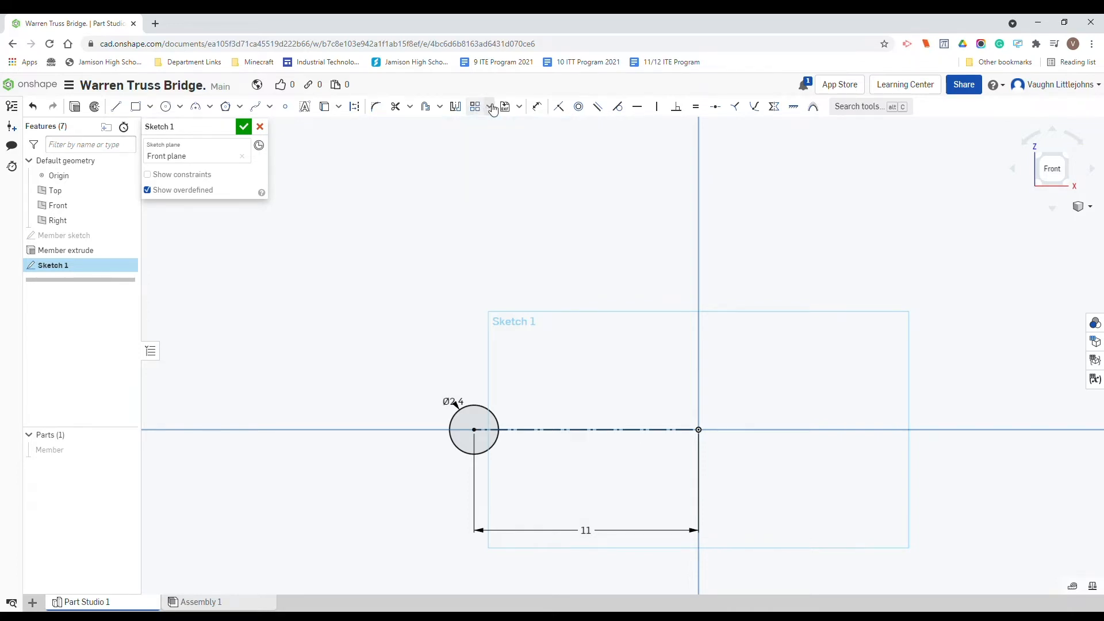
Set up a circular sketch pattern of the 2.4 mm circle about the origin, sweeping clockwise through 90°.
click(491, 108)
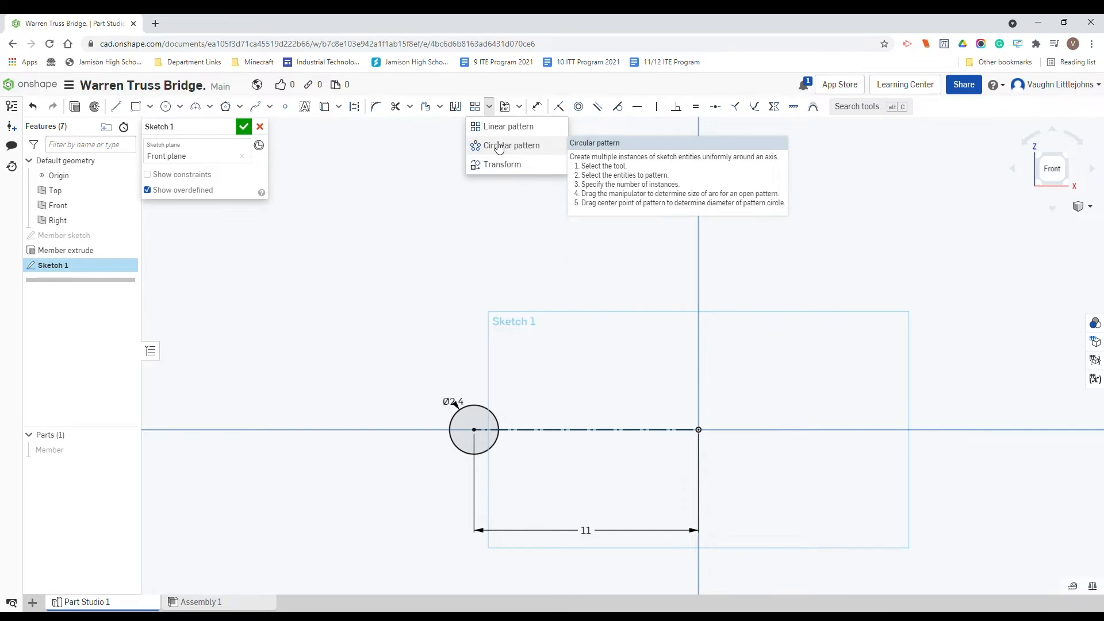
click(499, 146)
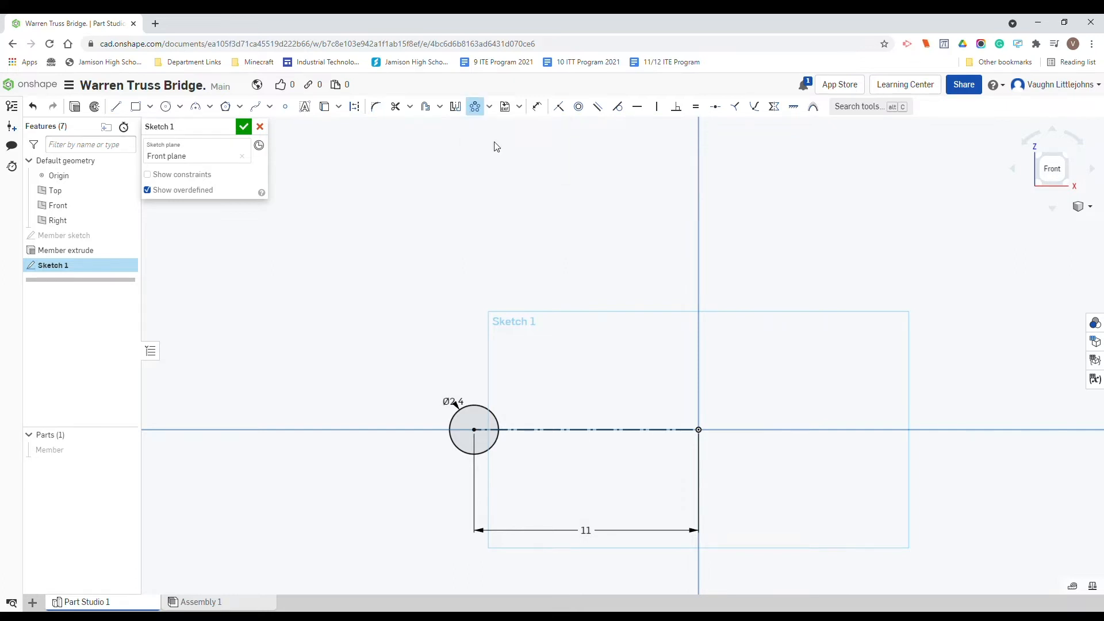
click(485, 411)
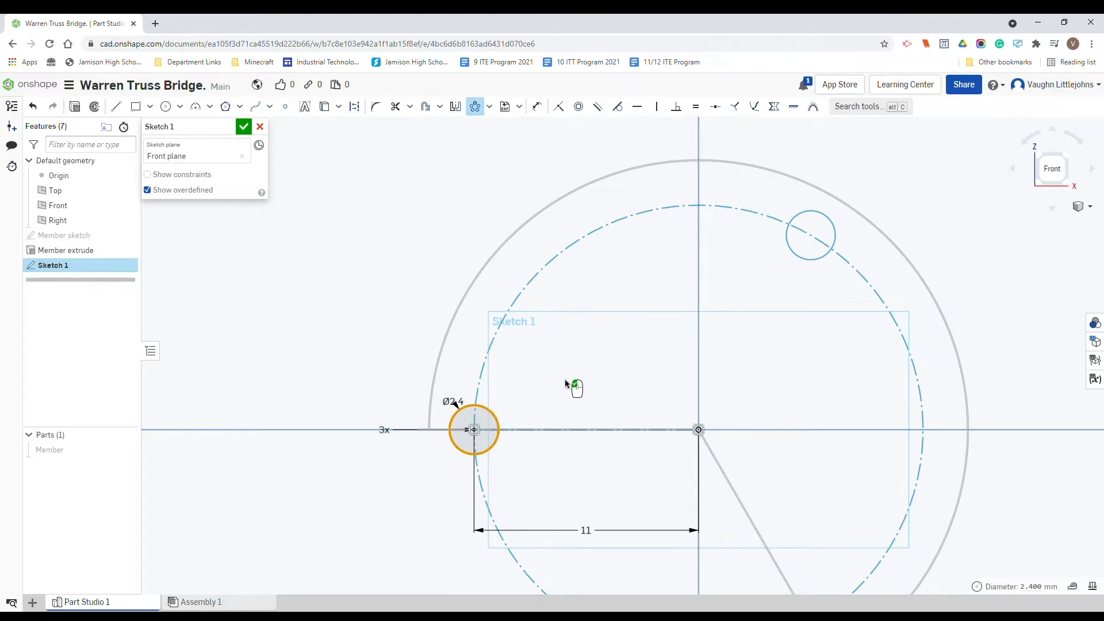
scroll(570, 379, down, 3)
scroll(609, 430, down, 1)
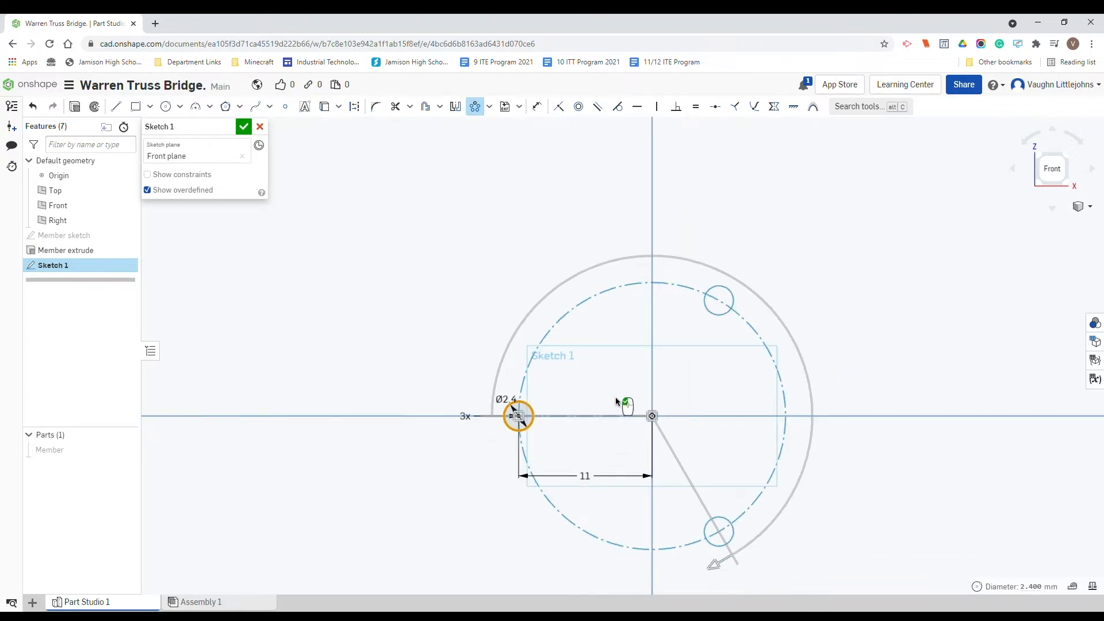
middle_drag(623, 402, 578, 317)
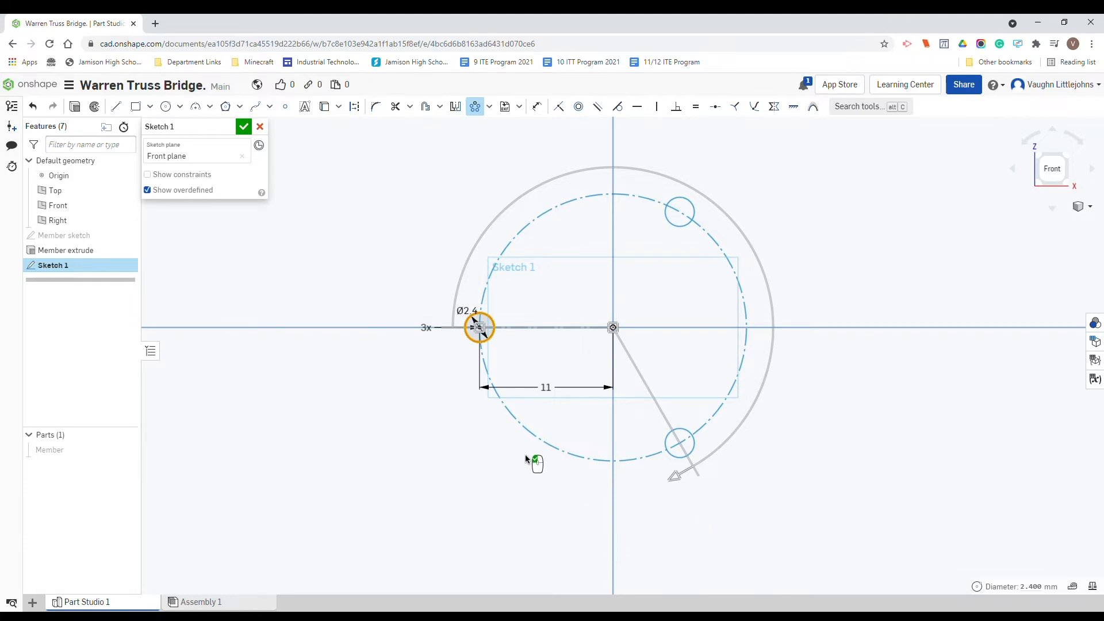
mouse_move(562, 447)
middle_down()
mouse_move(707, 446)
mouse_move(508, 443)
middle_up()
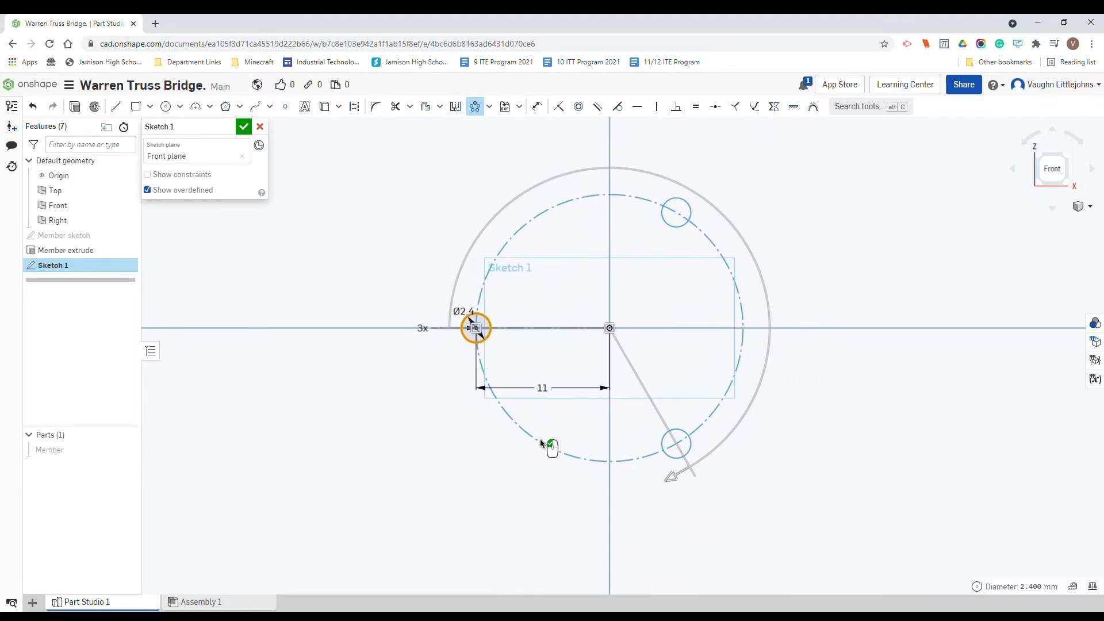
middle_drag(544, 426, 533, 443)
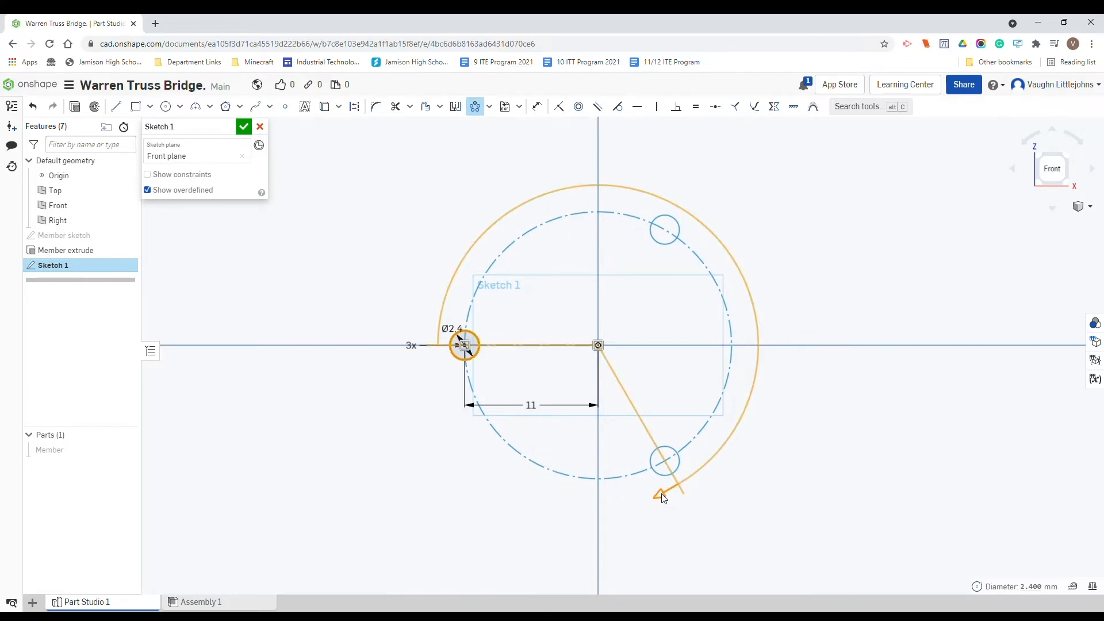
drag(664, 499, 590, 197)
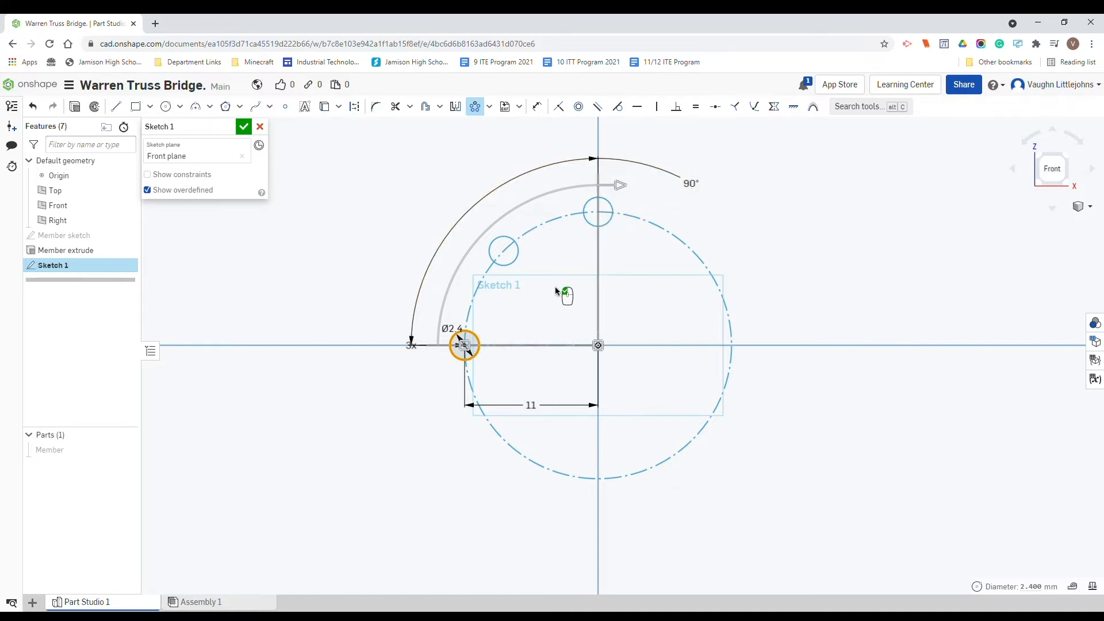
Set the circular pattern to 2 instances with a 60° angle and apply it.
double_click(415, 347)
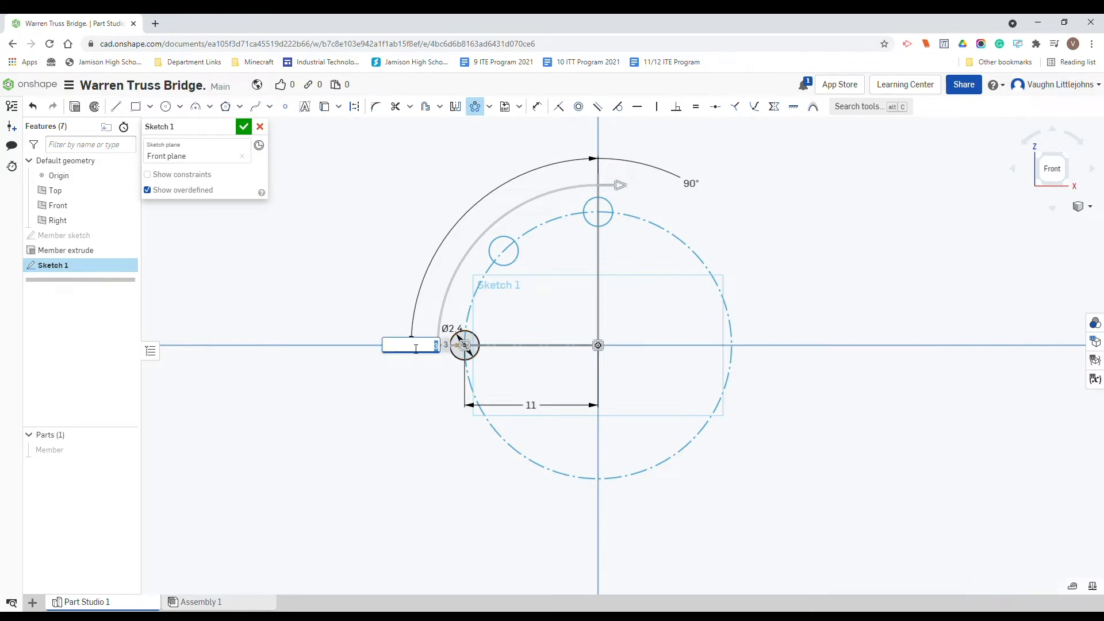
text(2)
key(Return)
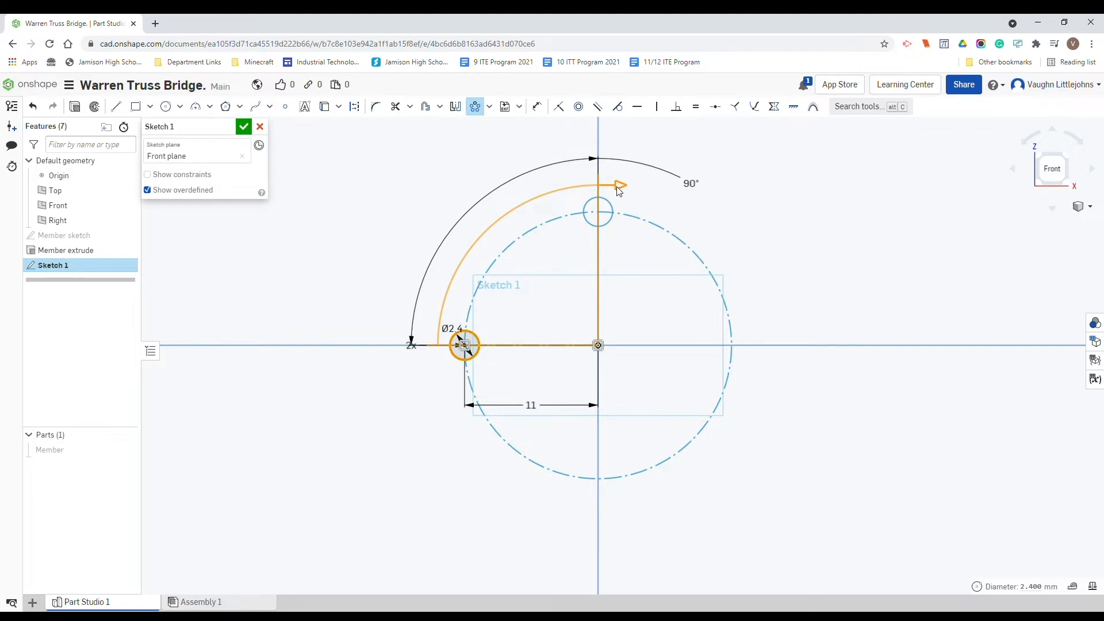
drag(621, 187, 536, 200)
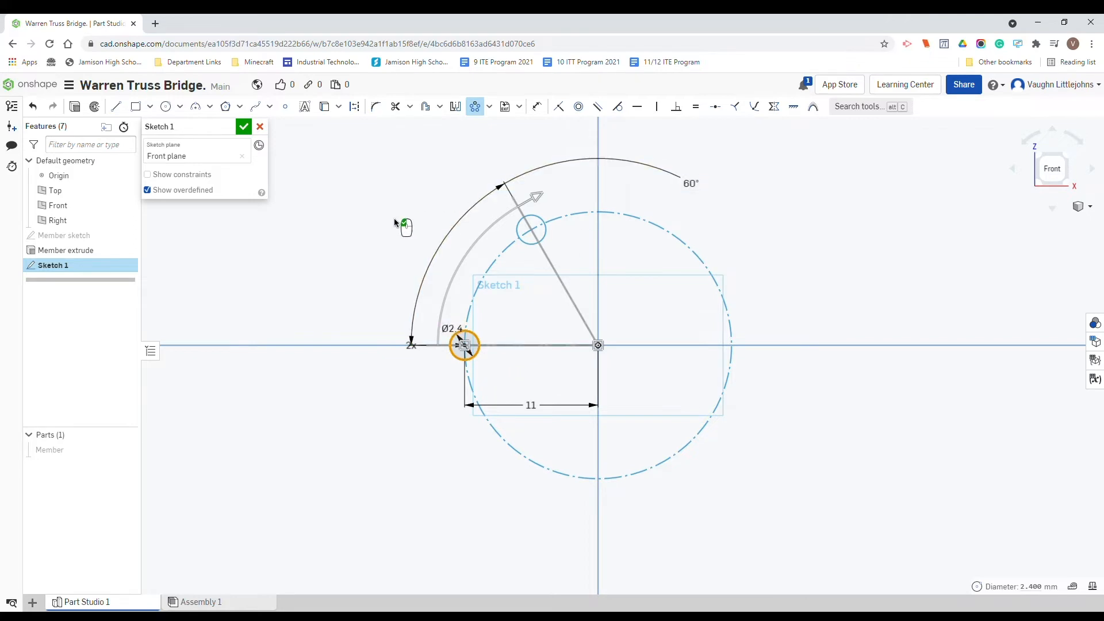
click(339, 259)
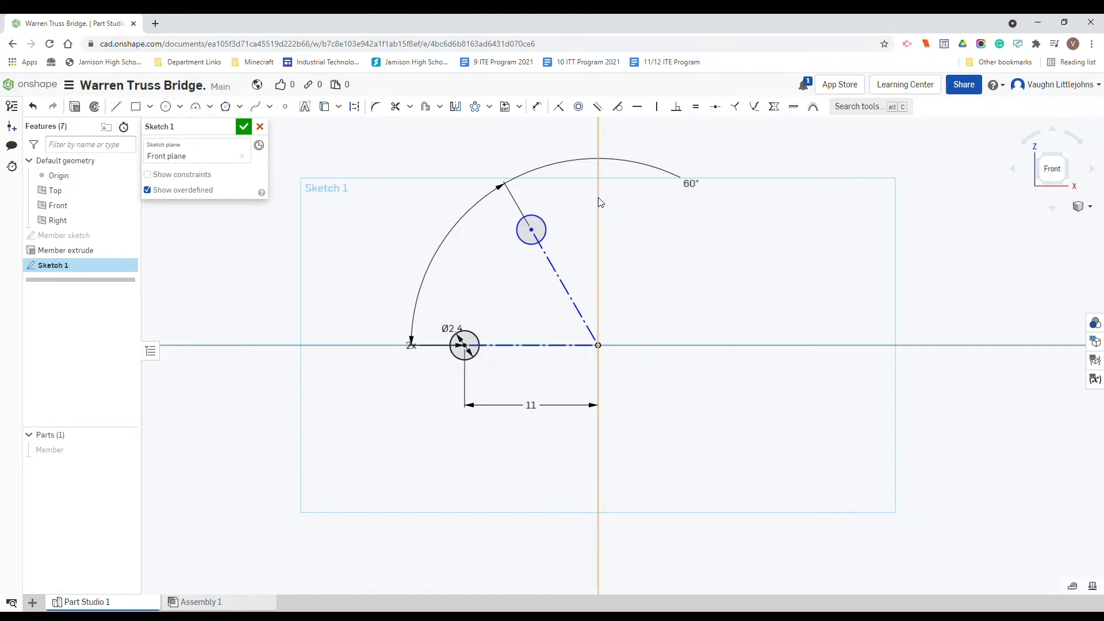
Create a second circular sketch pattern of the 2.4 mm circle about the origin, with 2 instances sweeping 90° clockwise.
click(476, 108)
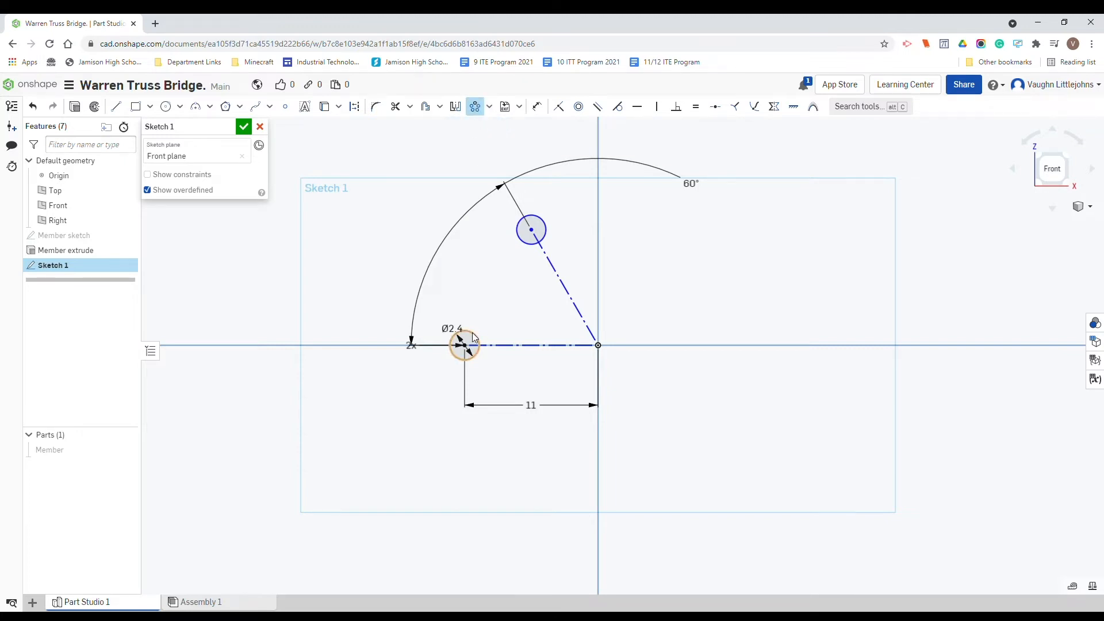
click(473, 338)
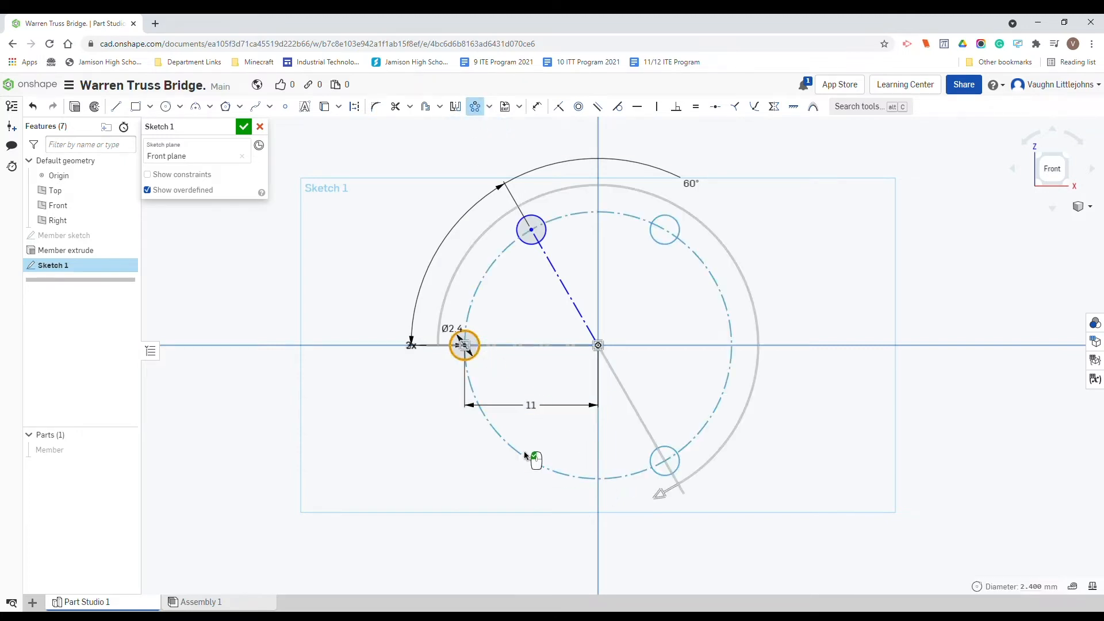
click(414, 348)
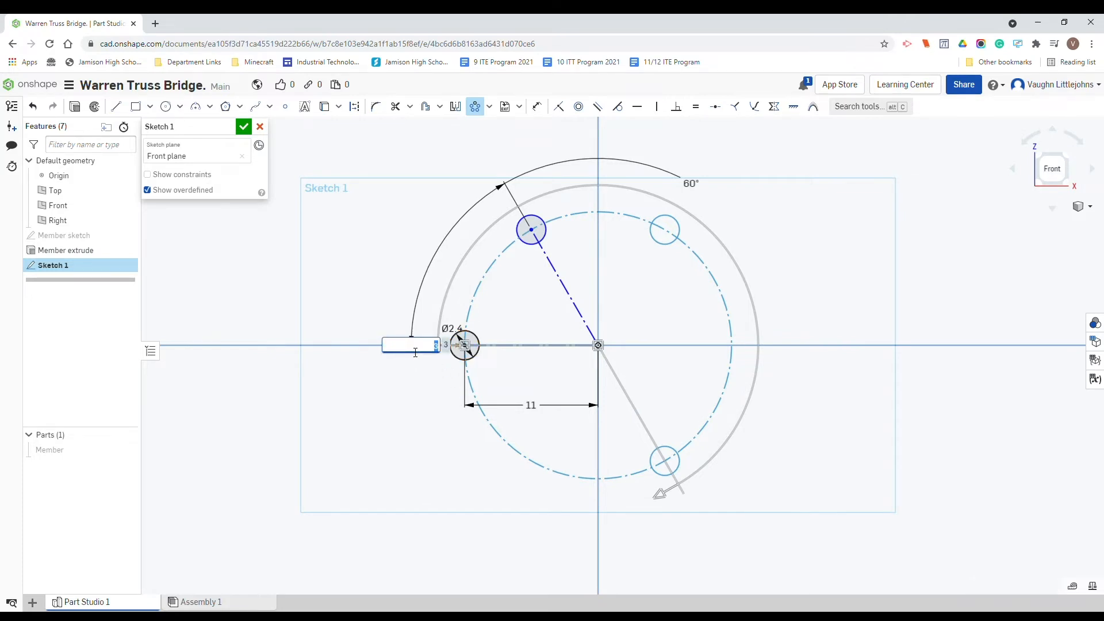
text(2)
key(Return)
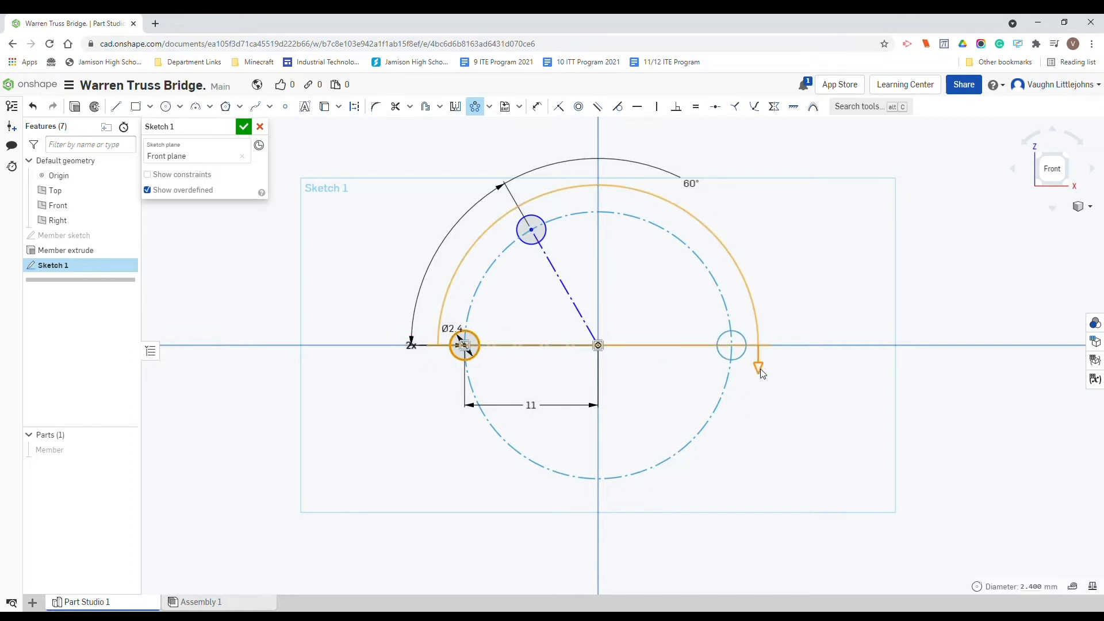
drag(760, 371, 597, 190)
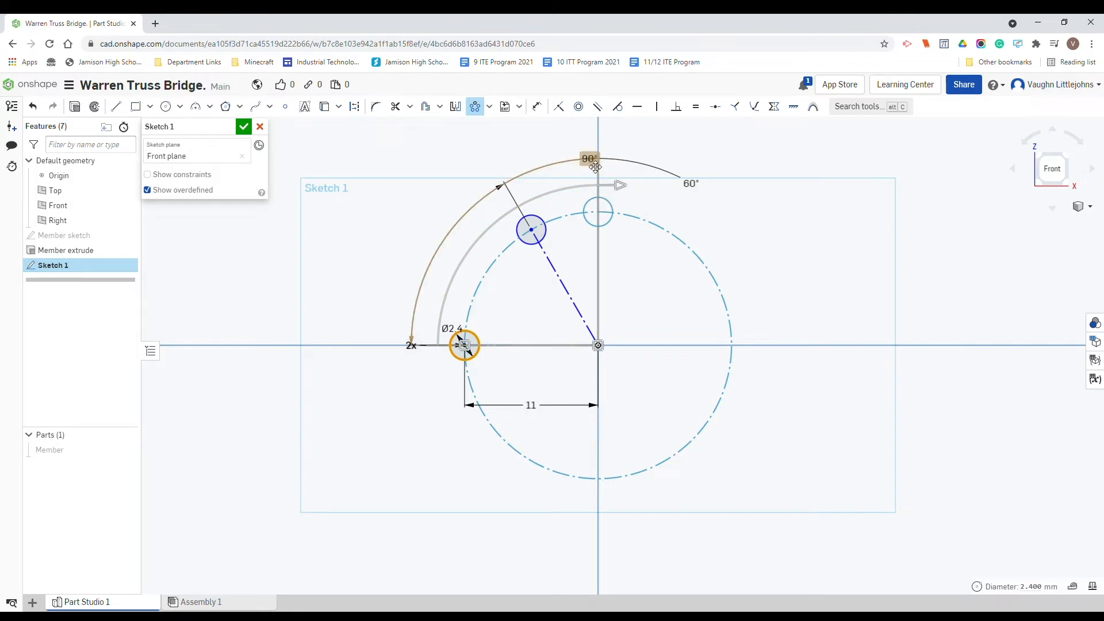
click(816, 191)
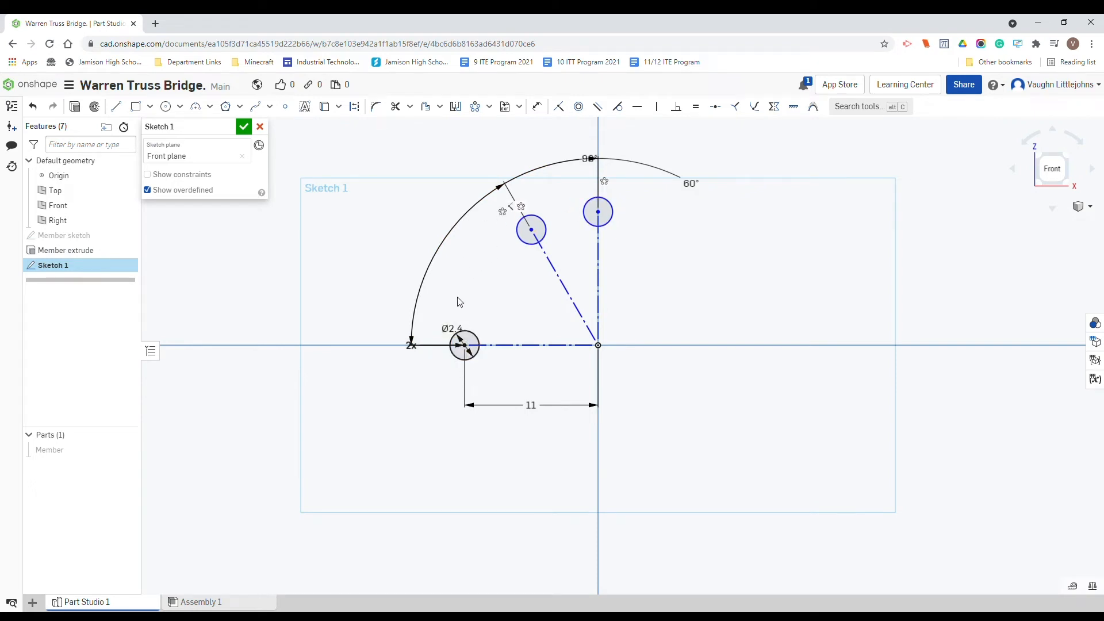
Delete the circular patterns' angle dimensions and the construction lines running from the origin to the two patterned circles.
click(435, 250)
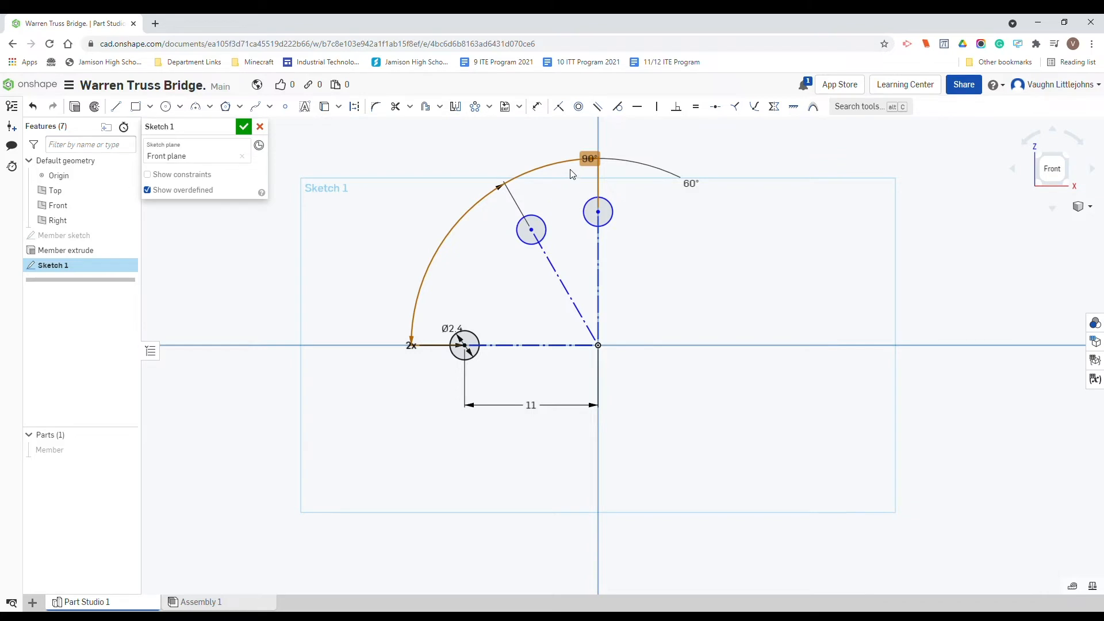
key(Delete)
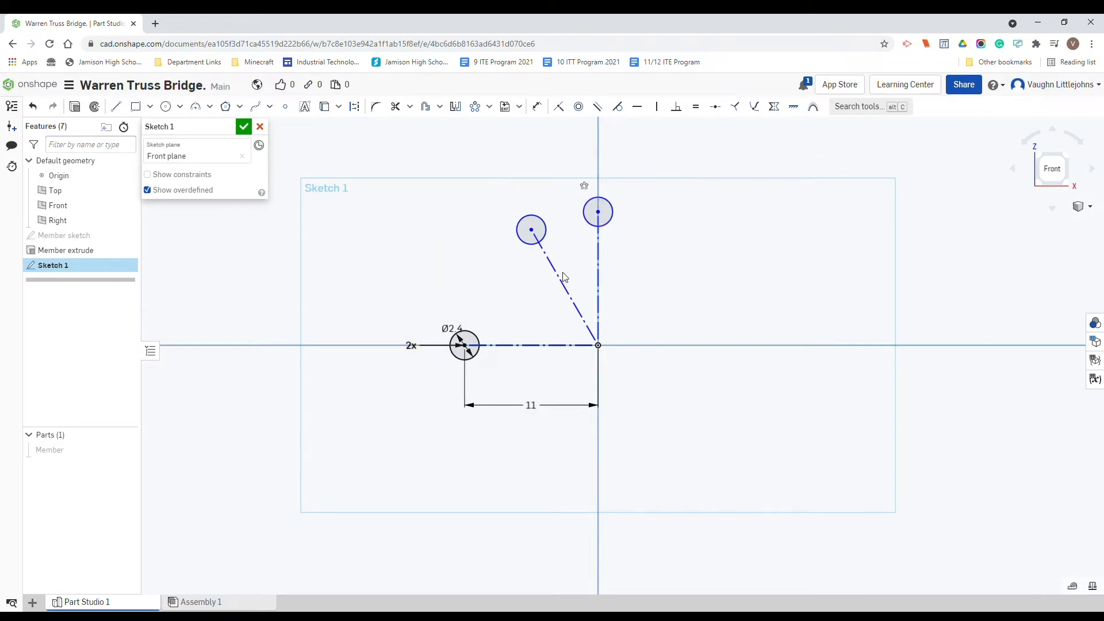
click(563, 279)
key(Delete)
click(598, 268)
key(Delete)
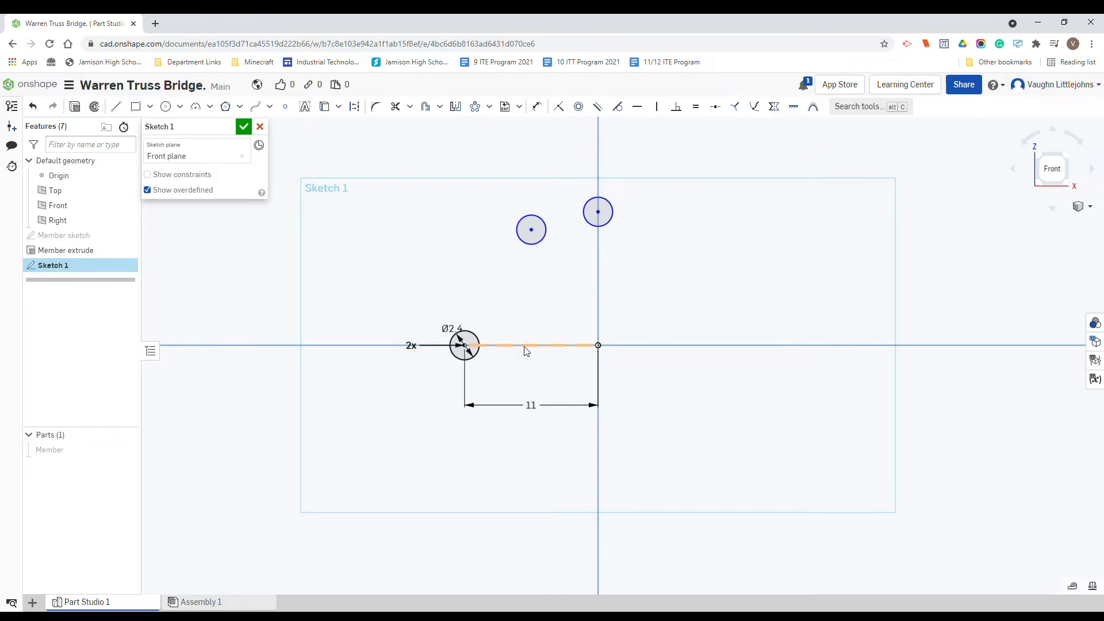
Delete the remaining 11 mm and diameter dimensions, the horizontal construction line and the 2x pattern label, keeping the three circles.
click(524, 347)
click(524, 347)
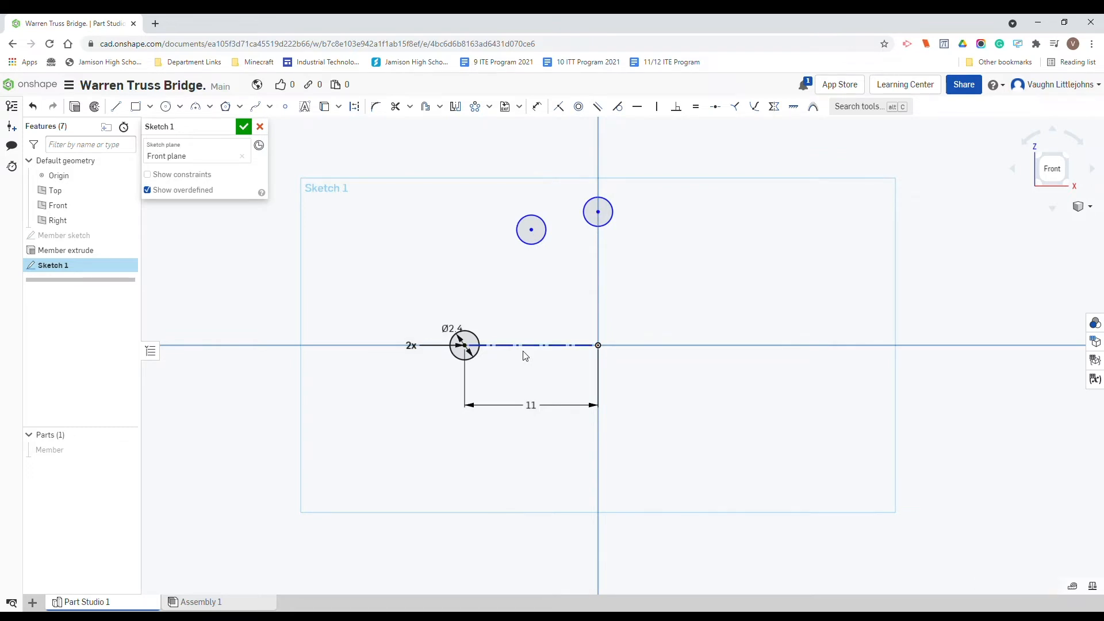
click(532, 406)
key(Delete)
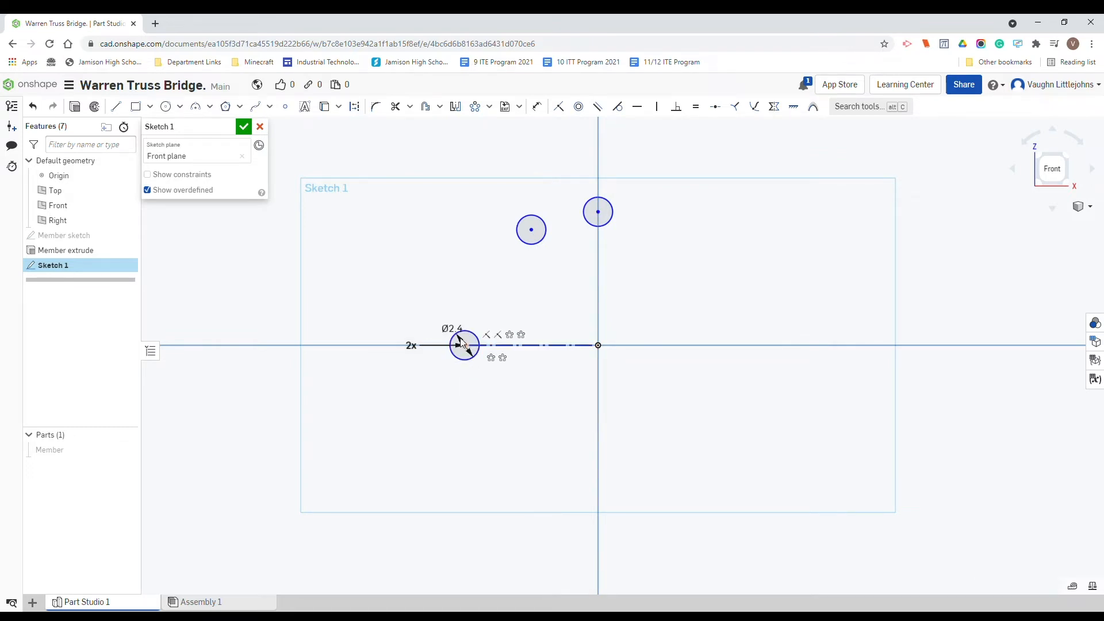
click(424, 349)
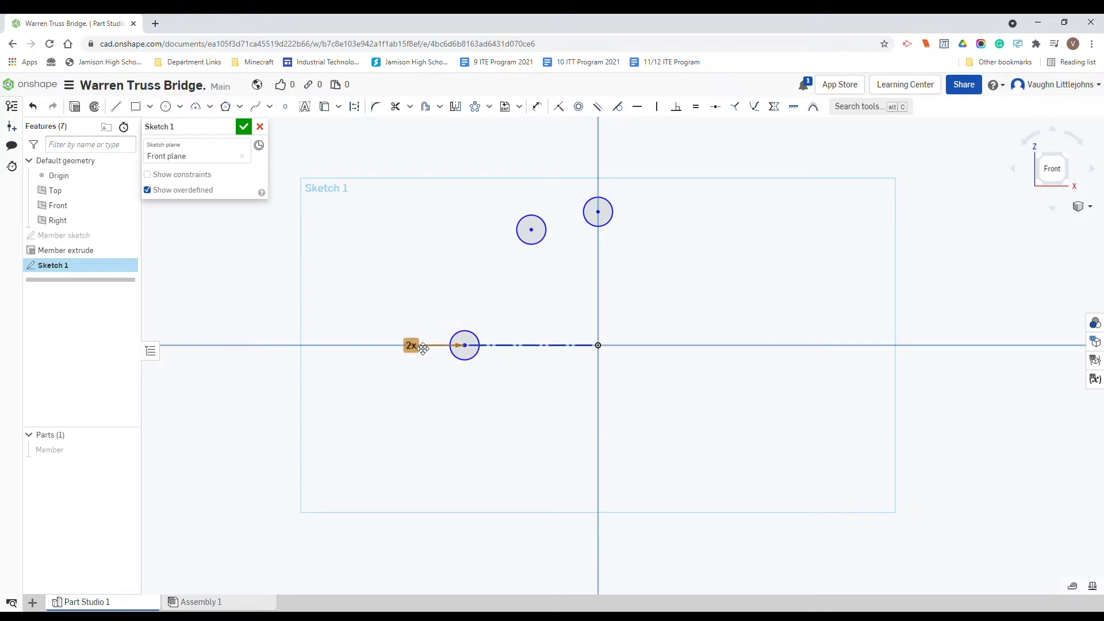
click(397, 283)
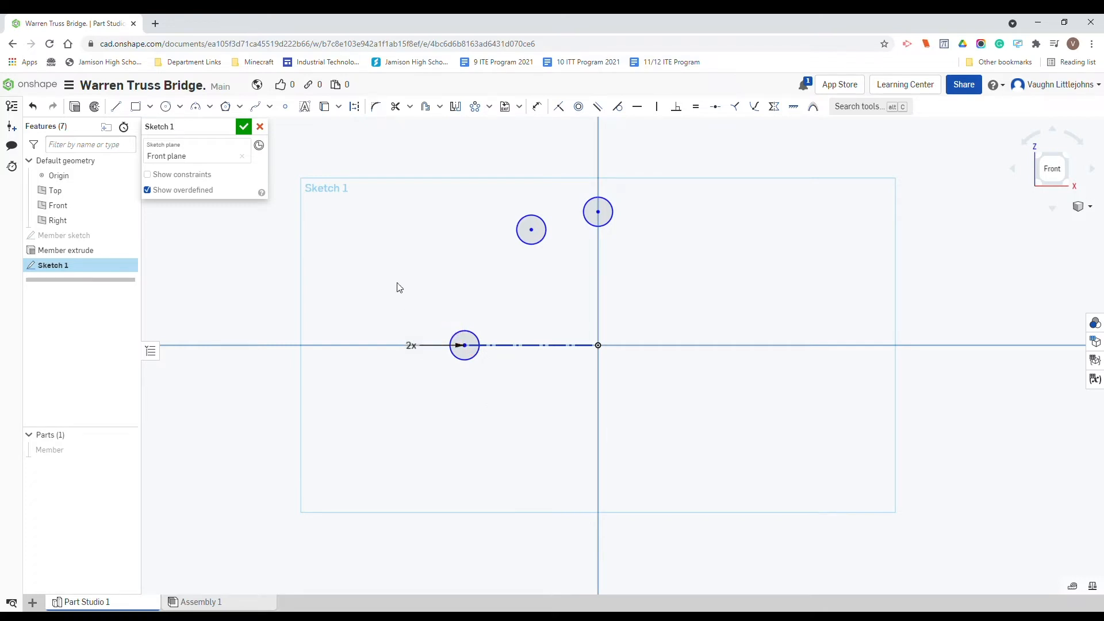
click(423, 350)
key(Delete)
Draw a 6 mm vertical construction line downward from the origin.
click(354, 106)
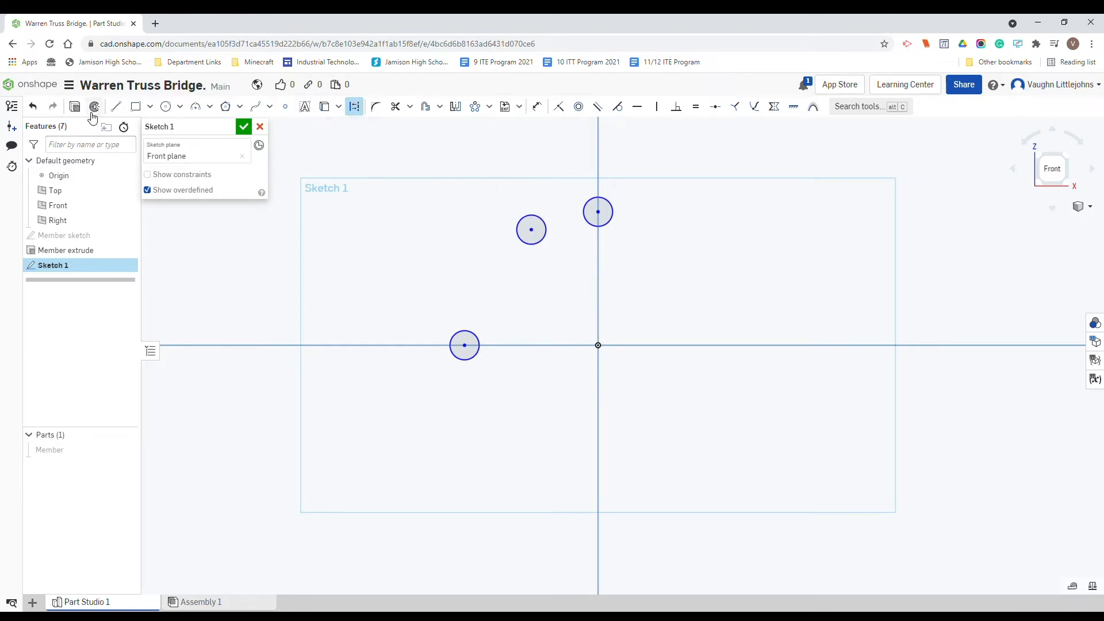
click(116, 107)
click(599, 346)
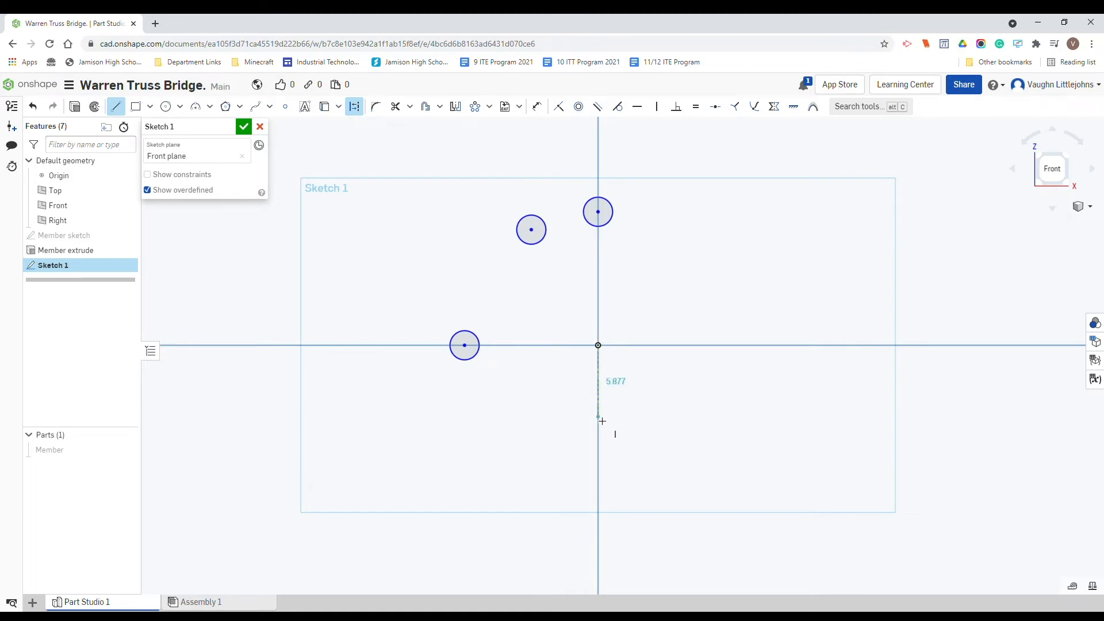
text(6)
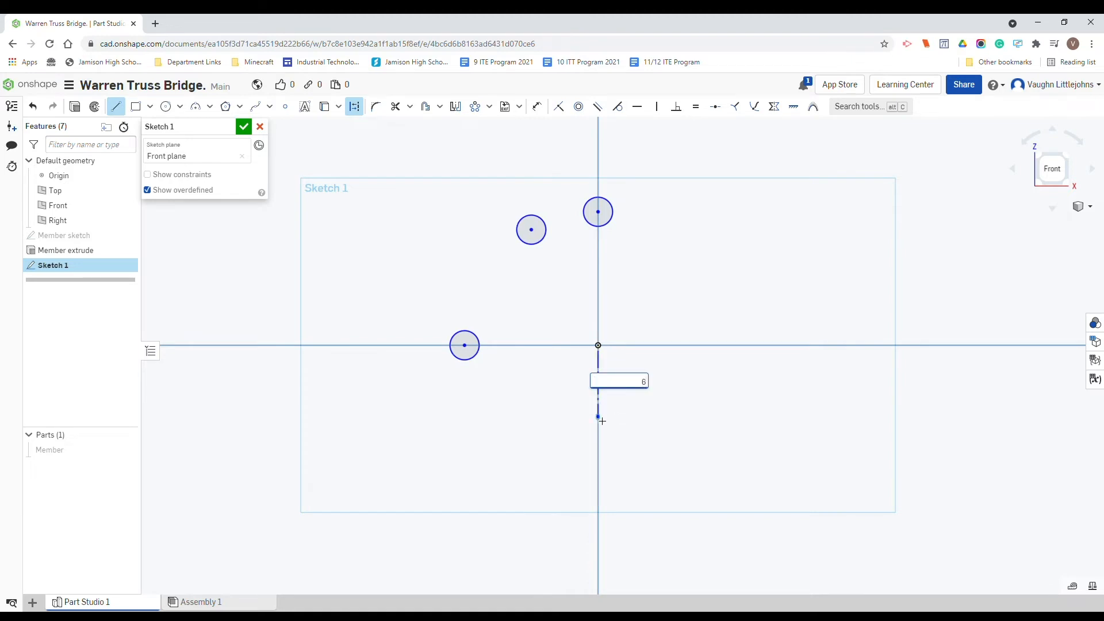
key(Return)
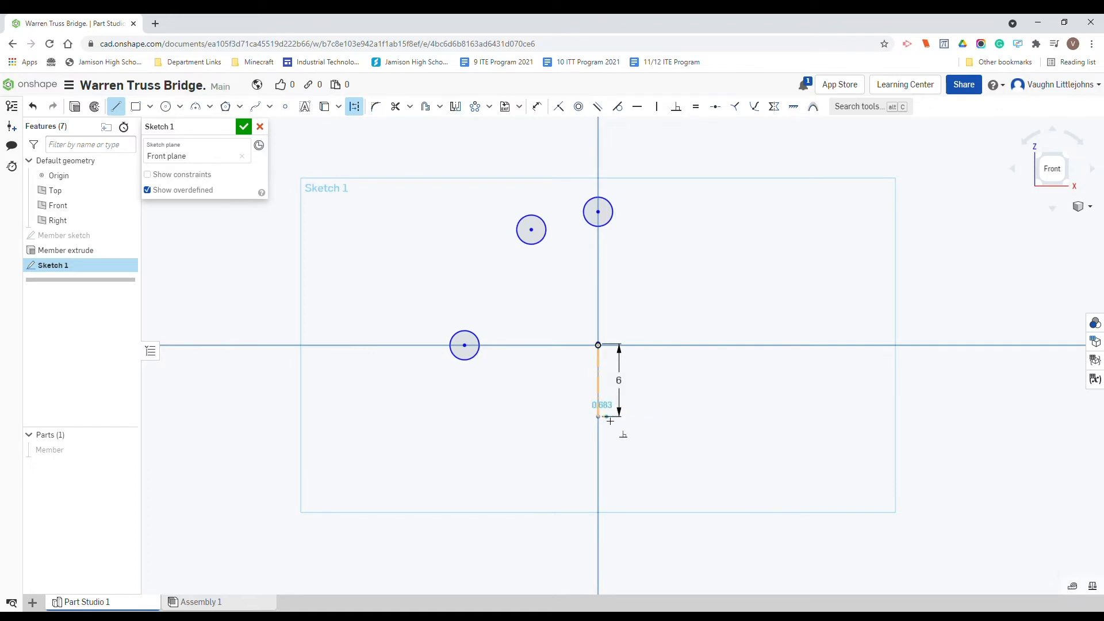
key(Escape)
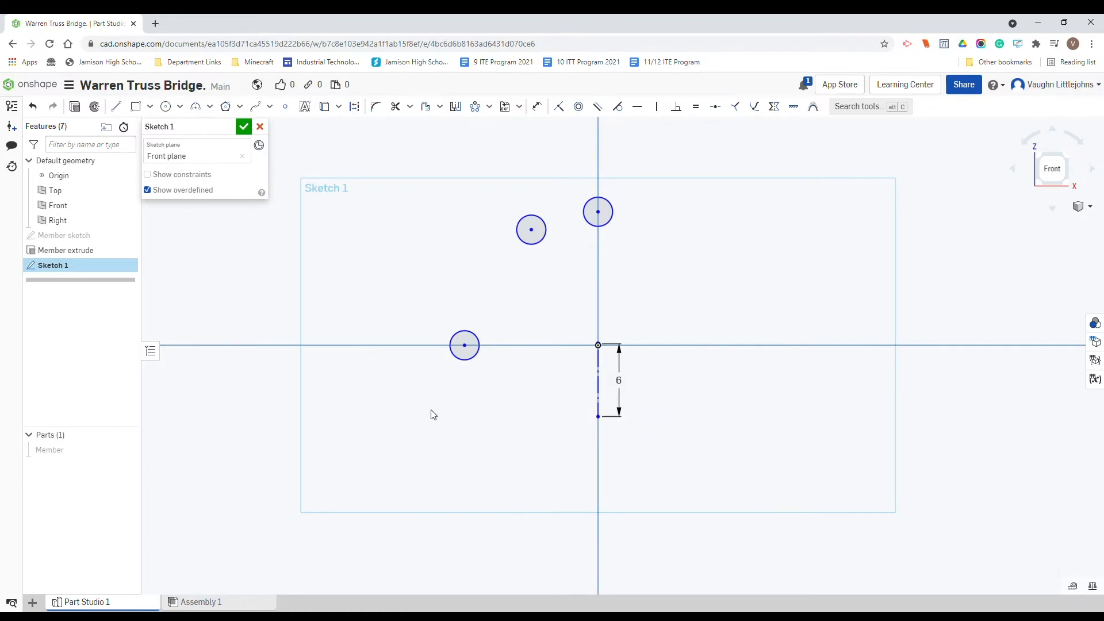
Draw a solid horizontal line about 15 mm long from the construction line's lower end toward negative X.
click(117, 107)
click(598, 416)
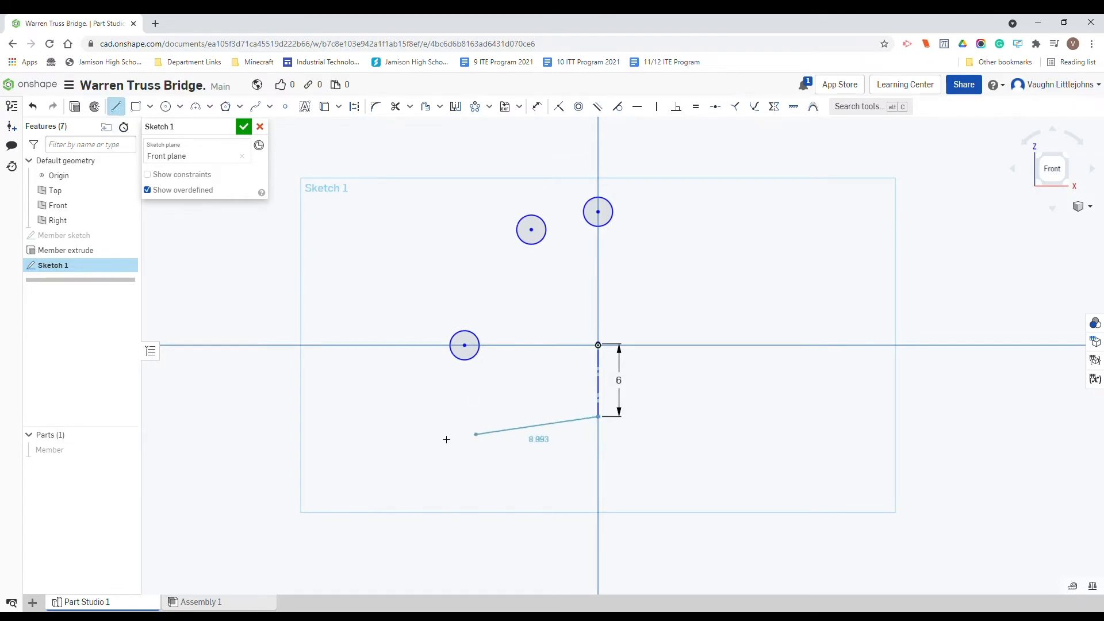
click(397, 418)
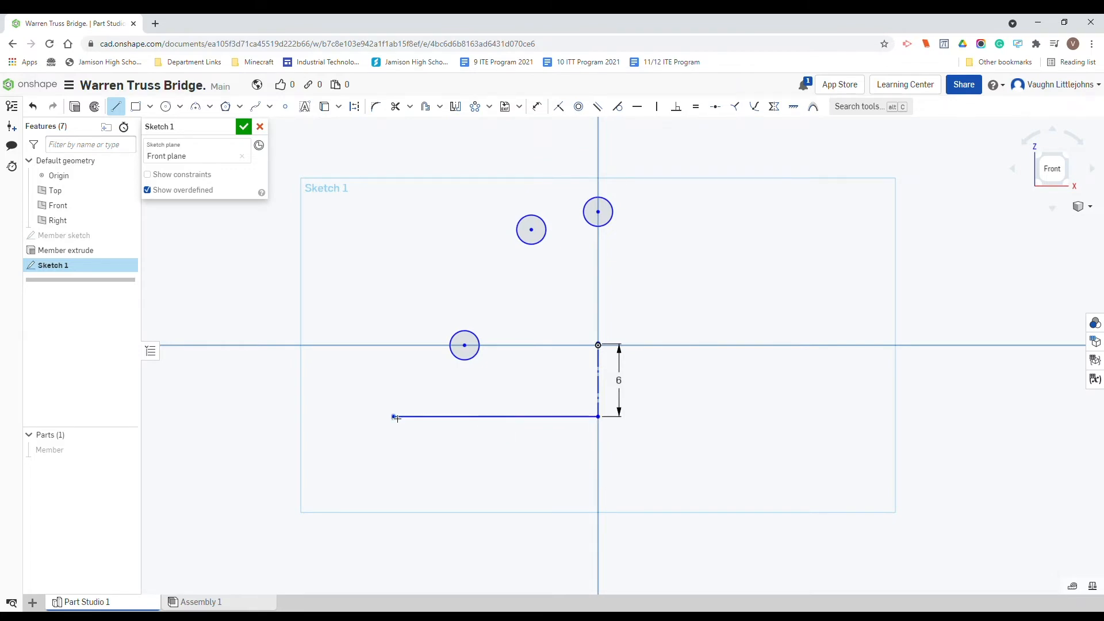
text(15)
key(Return)
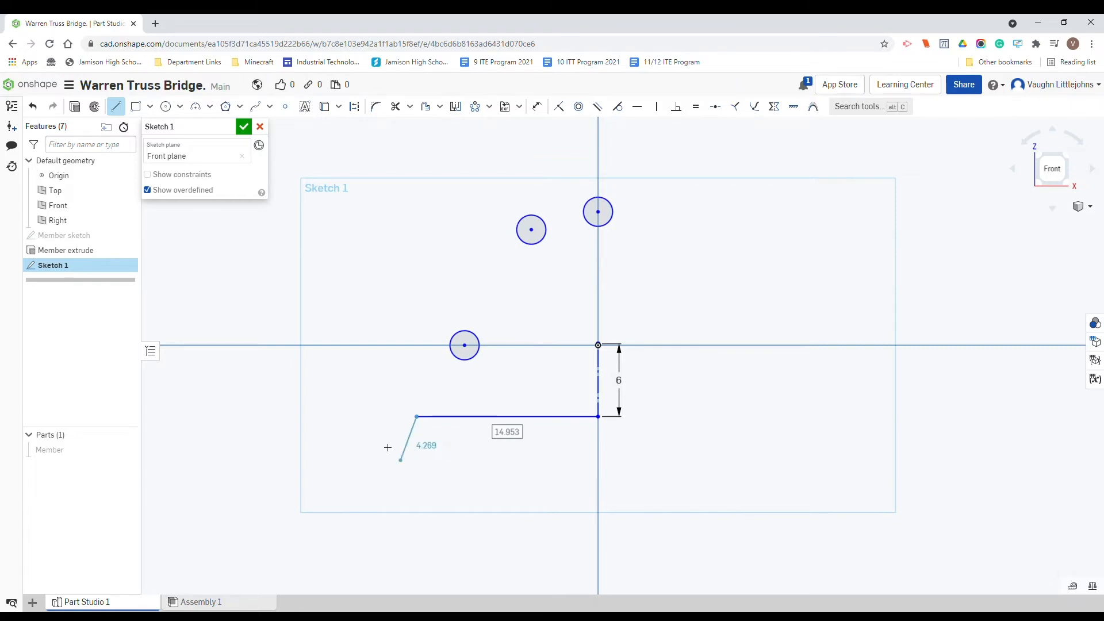
key(Escape)
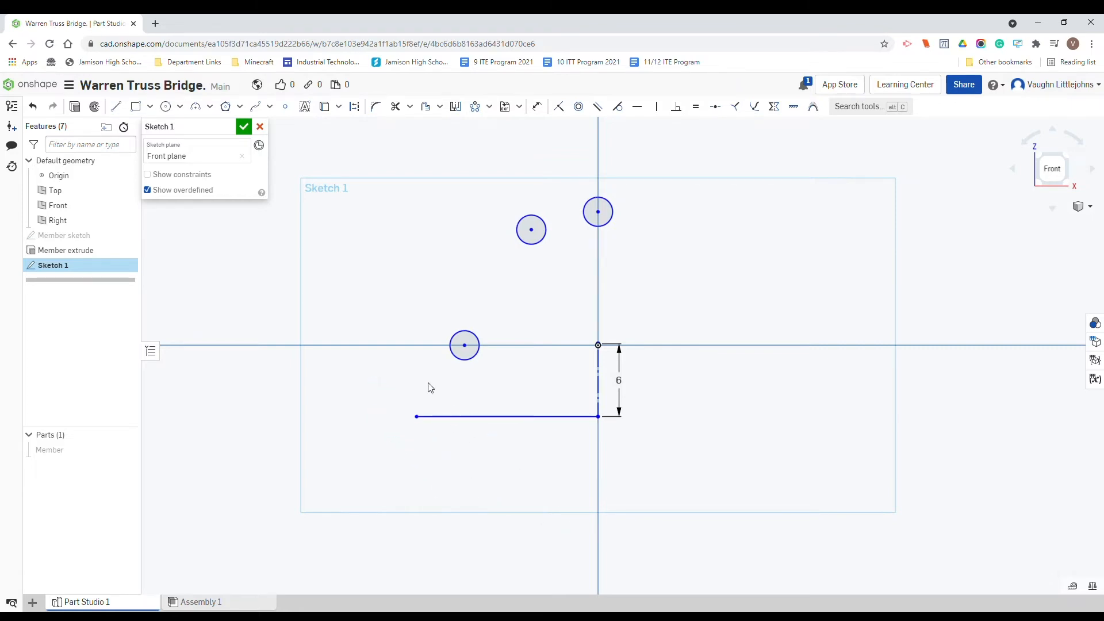
Draw a 15 mm vertical line upward from the outer end of the horizontal base line.
click(116, 107)
click(417, 416)
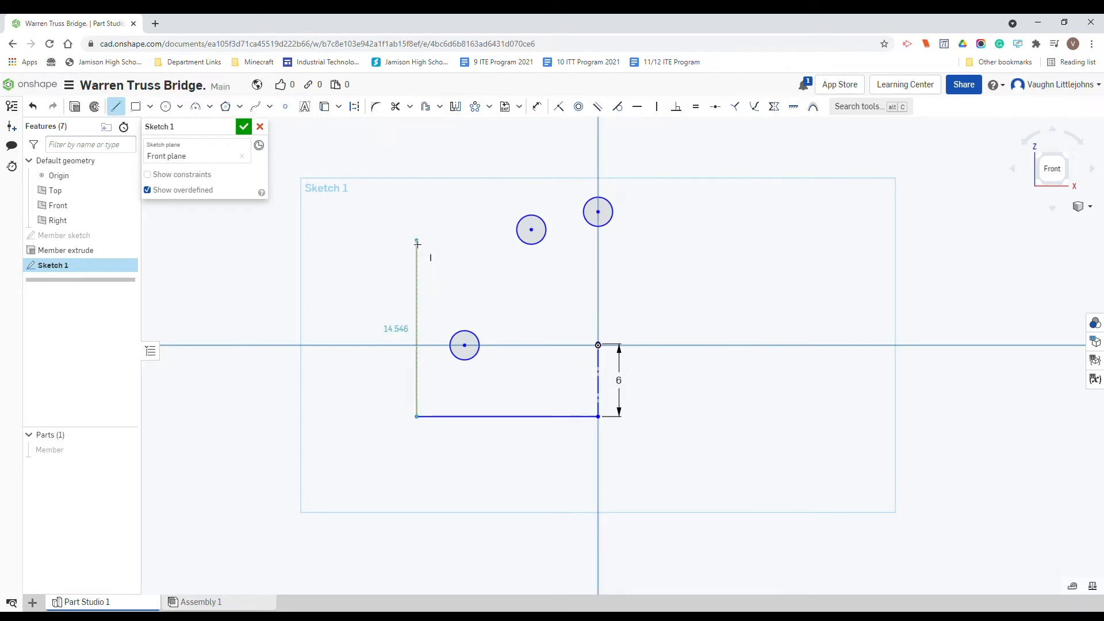
click(417, 243)
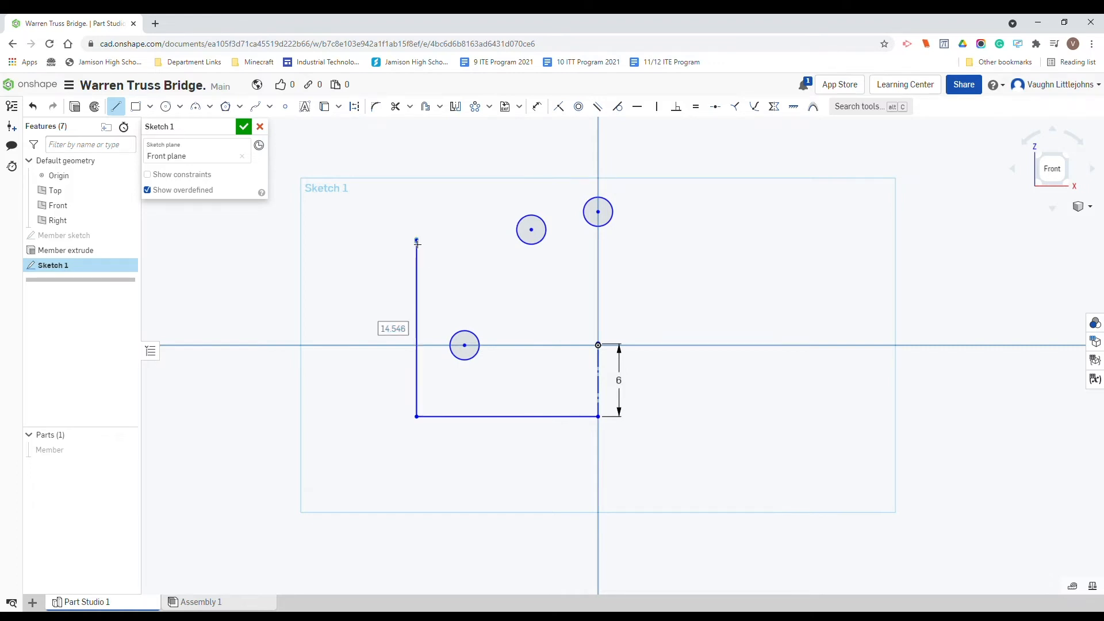
text(15)
key(Return)
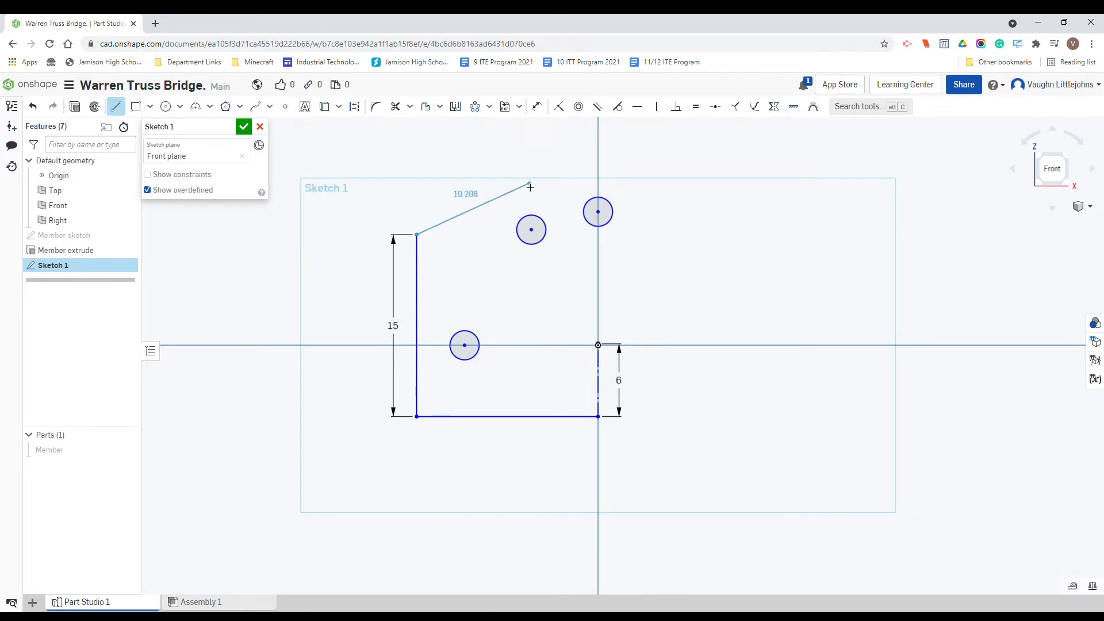
key(Escape)
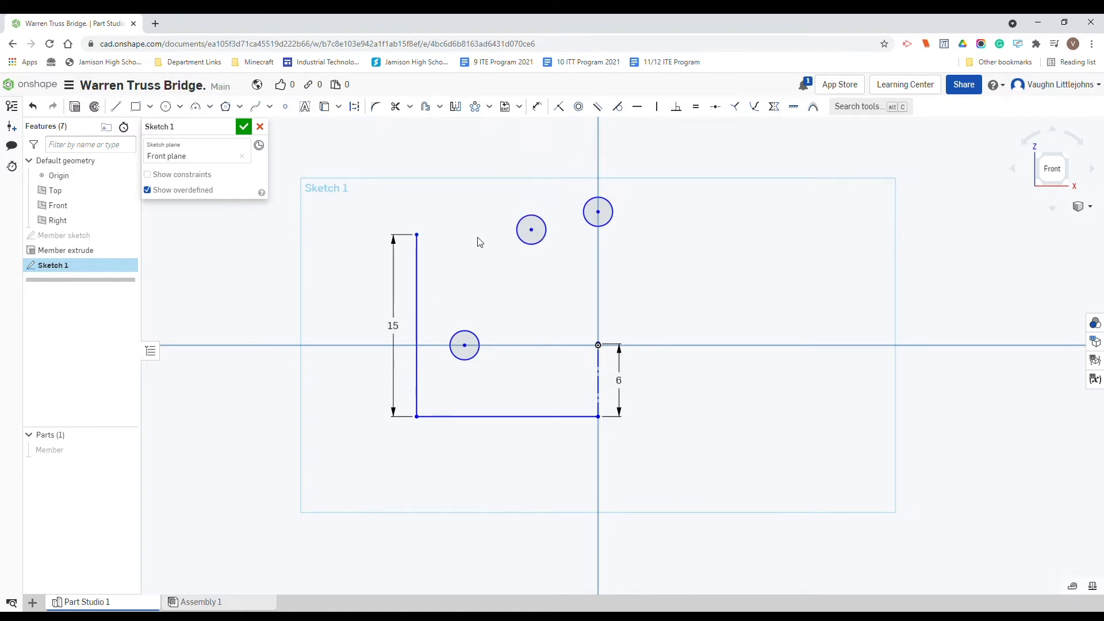
Draw a 21 mm vertical line upward from the lower end of the 6 mm construction line, passing through the origin.
click(117, 107)
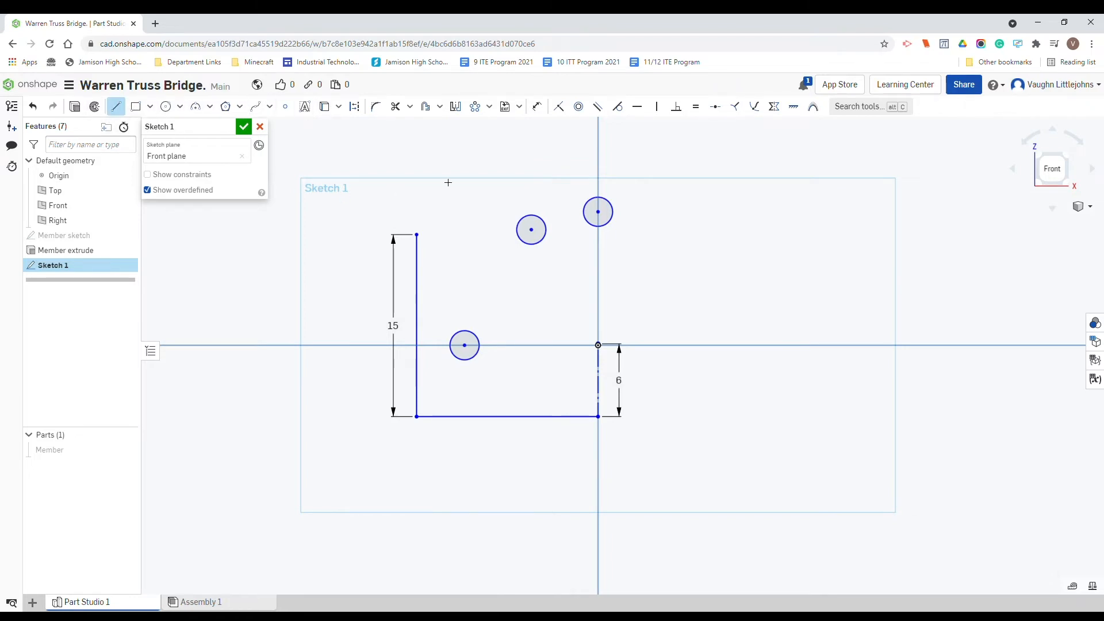
click(603, 421)
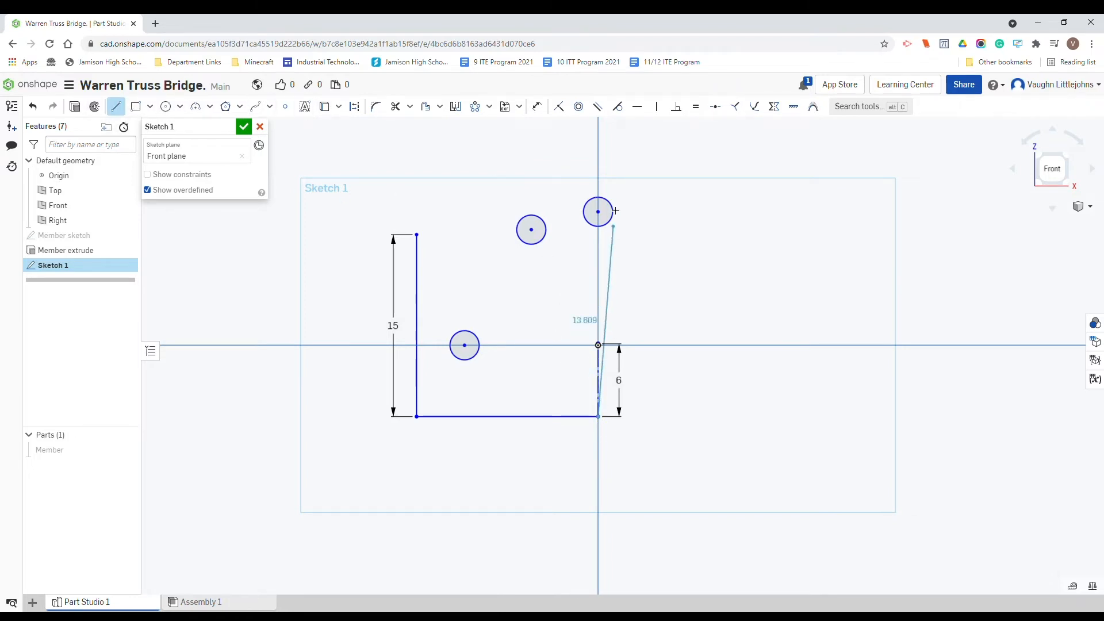
click(598, 170)
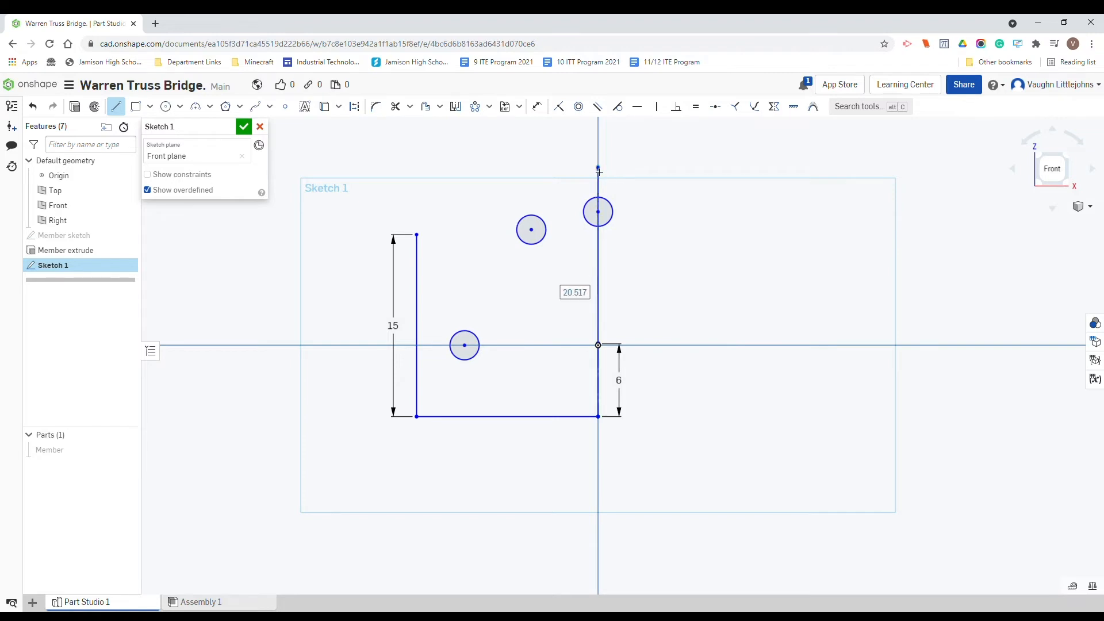
text(21)
key(Return)
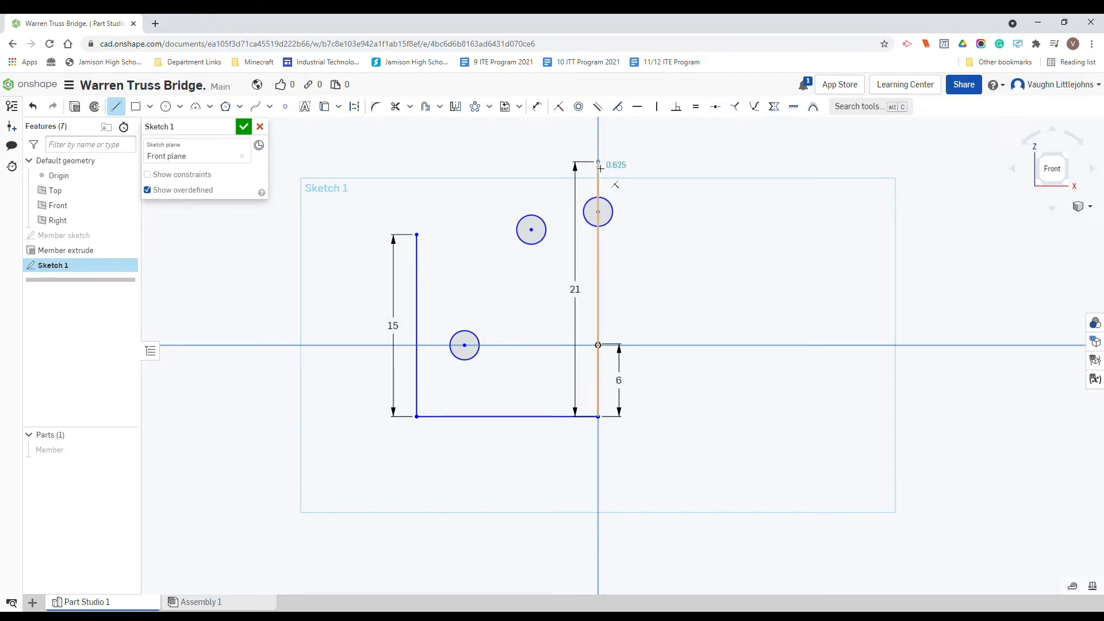
Try to draw a 5 mm horizontal line from the upper end of the 21 mm line toward negative X.
click(522, 167)
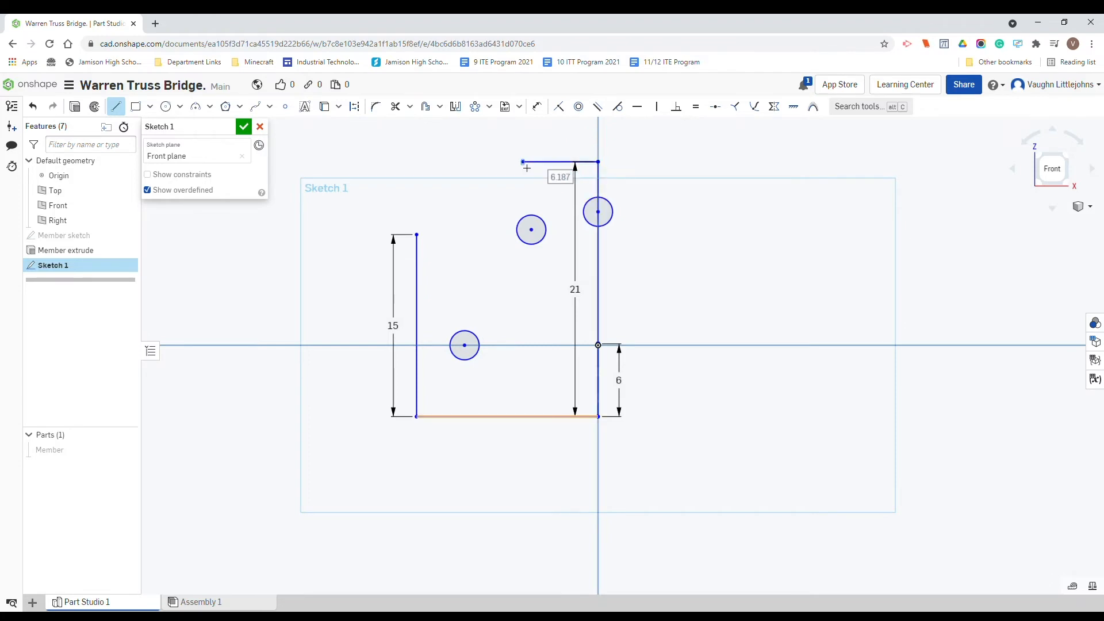
text(5)
key(Return)
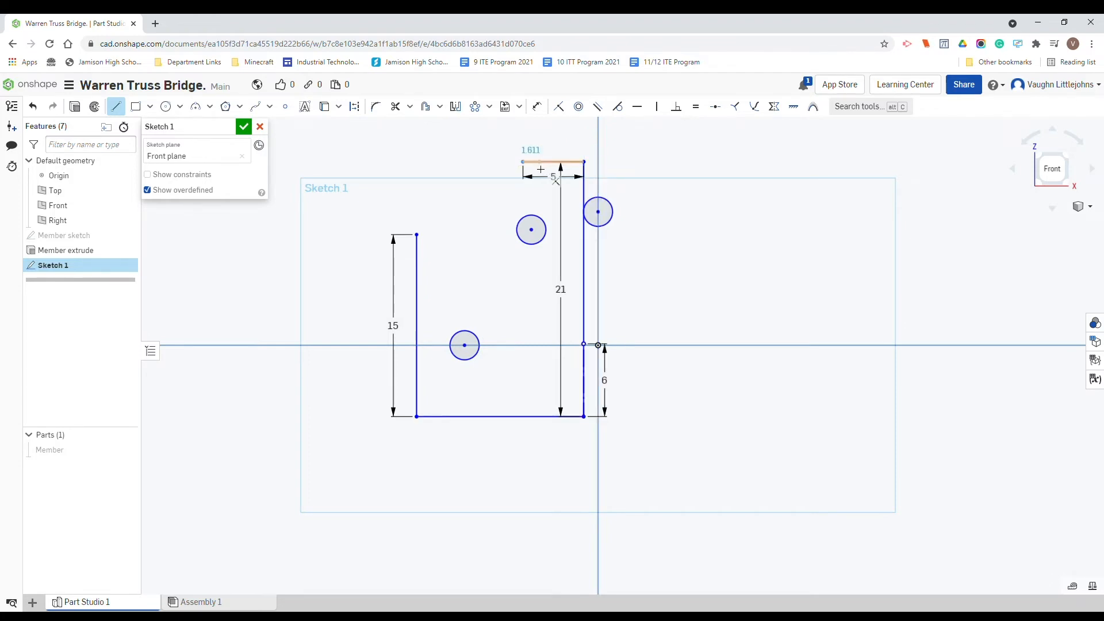
key(Escape)
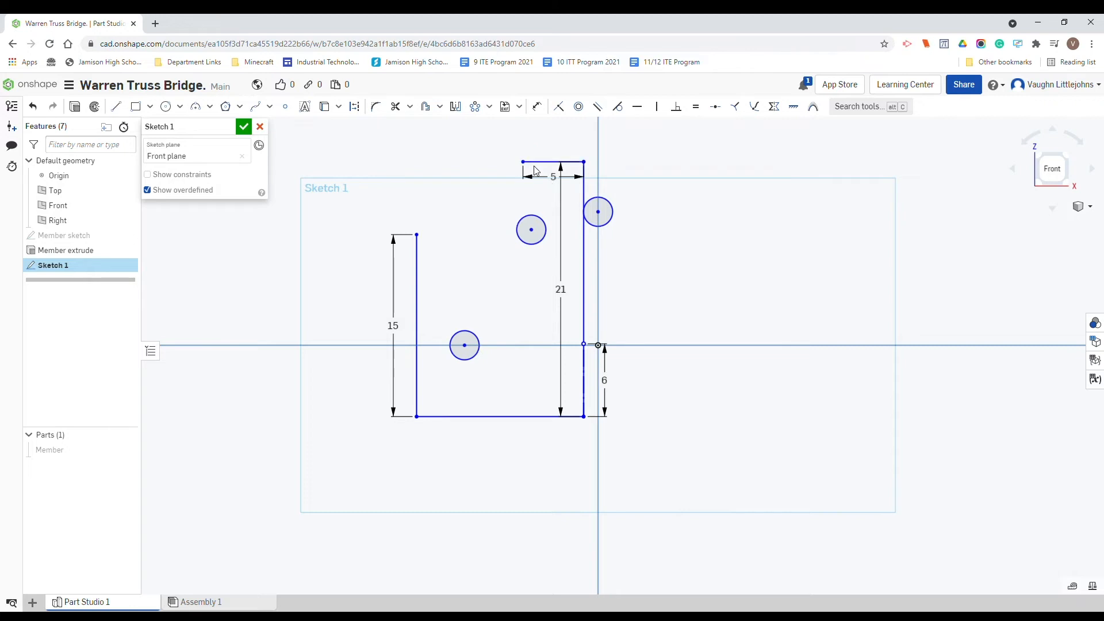
Undo the 5 mm dimension and delete the short horizontal line at the upper end of the 21 mm line.
key(ctrl+z)
click(552, 166)
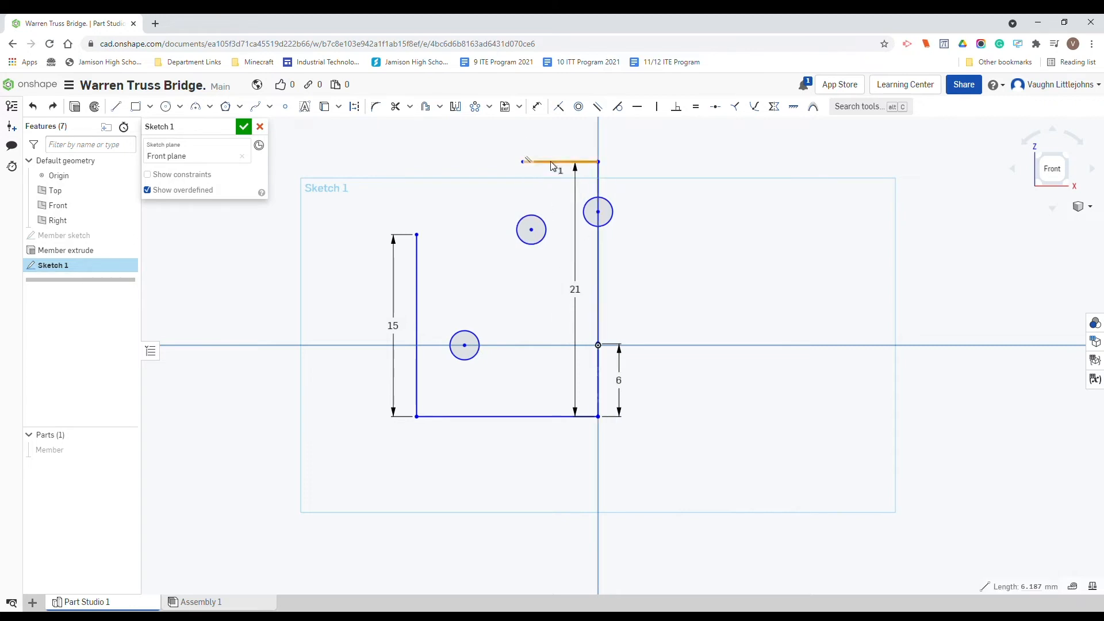
key(Delete)
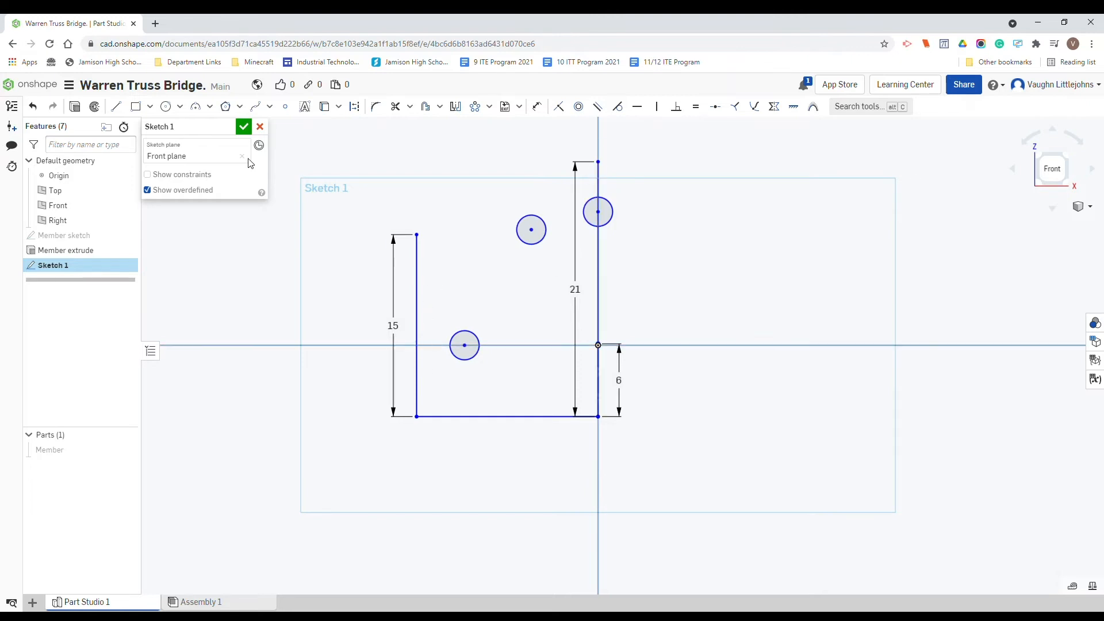
Draw a sloped line about 11.4 mm long from the 15 mm line's upper end, continuing to the 21 mm line's upper end.
click(118, 107)
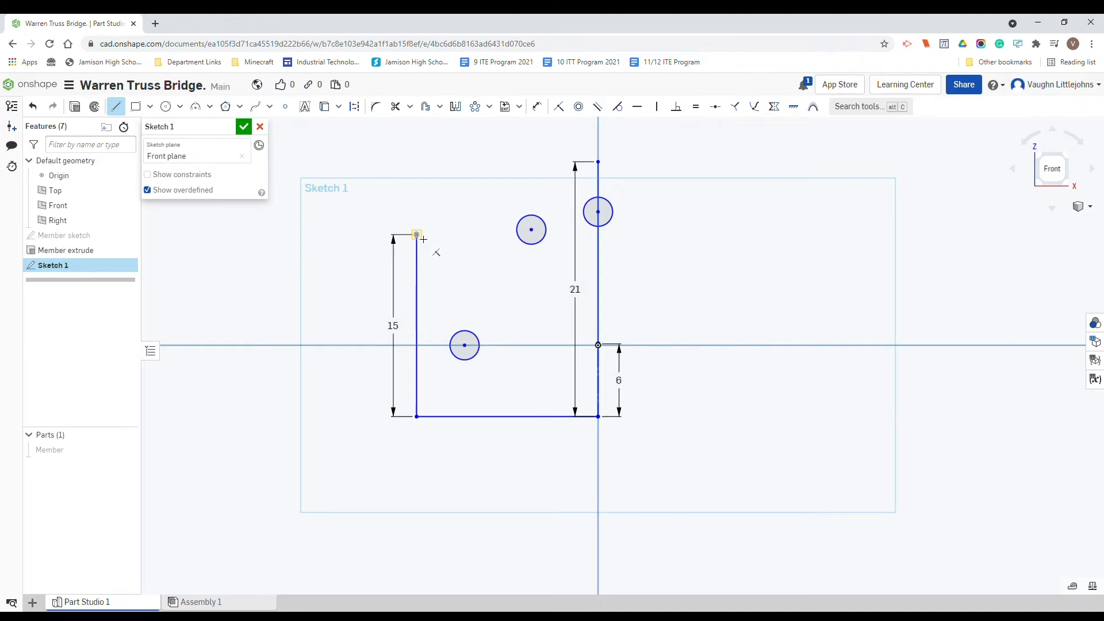
click(417, 235)
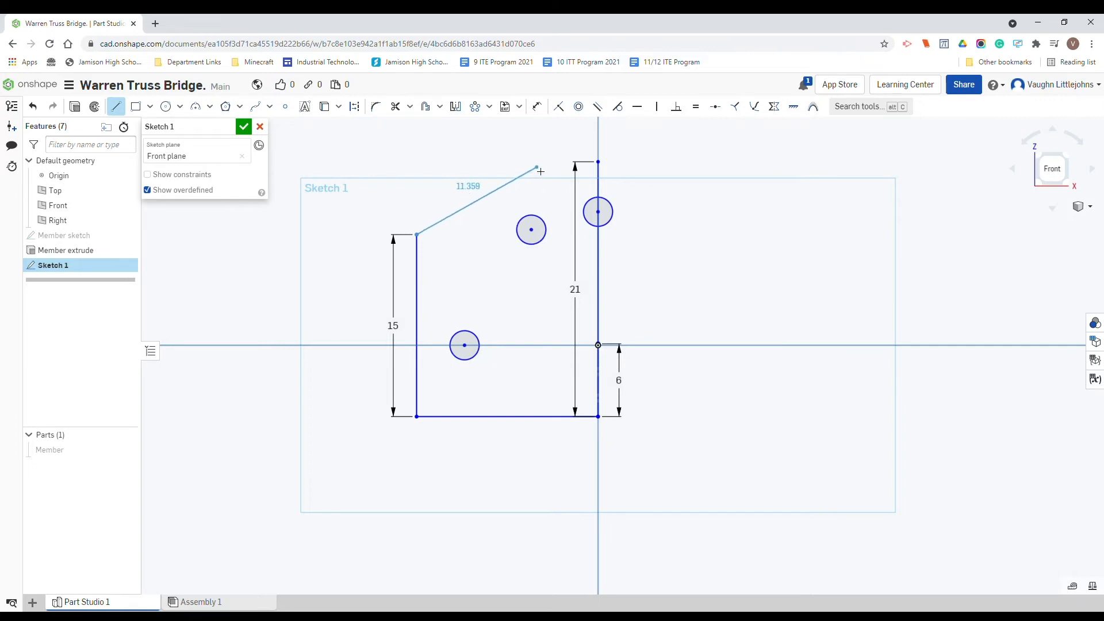
click(539, 169)
click(601, 166)
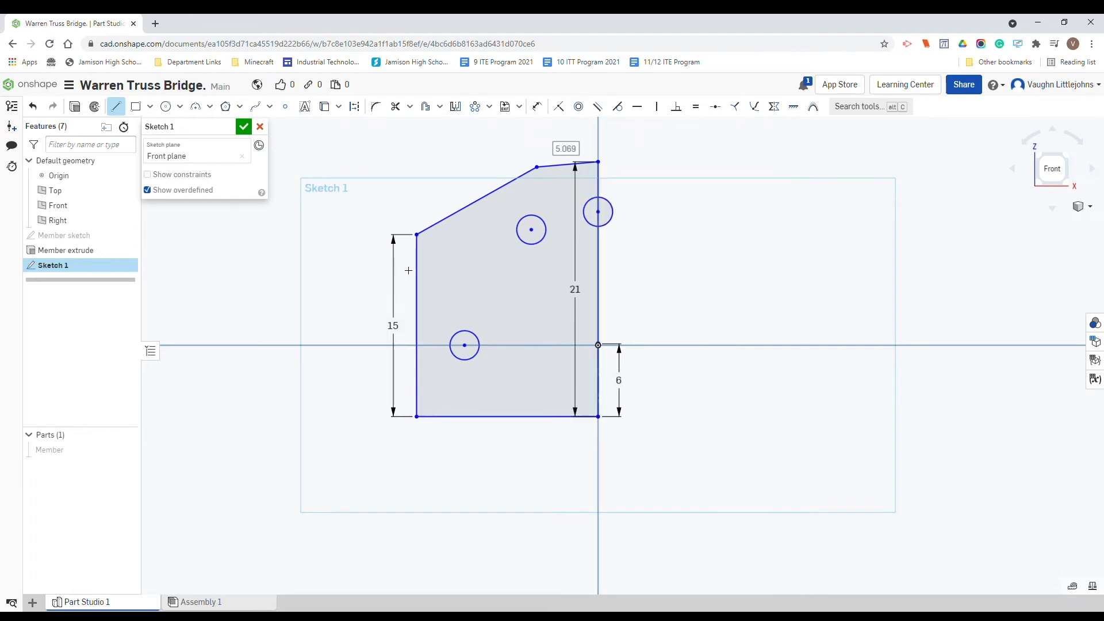
Constrain the short upper edge of the outline perpendicular to the 21 mm vertical line.
click(687, 111)
click(602, 191)
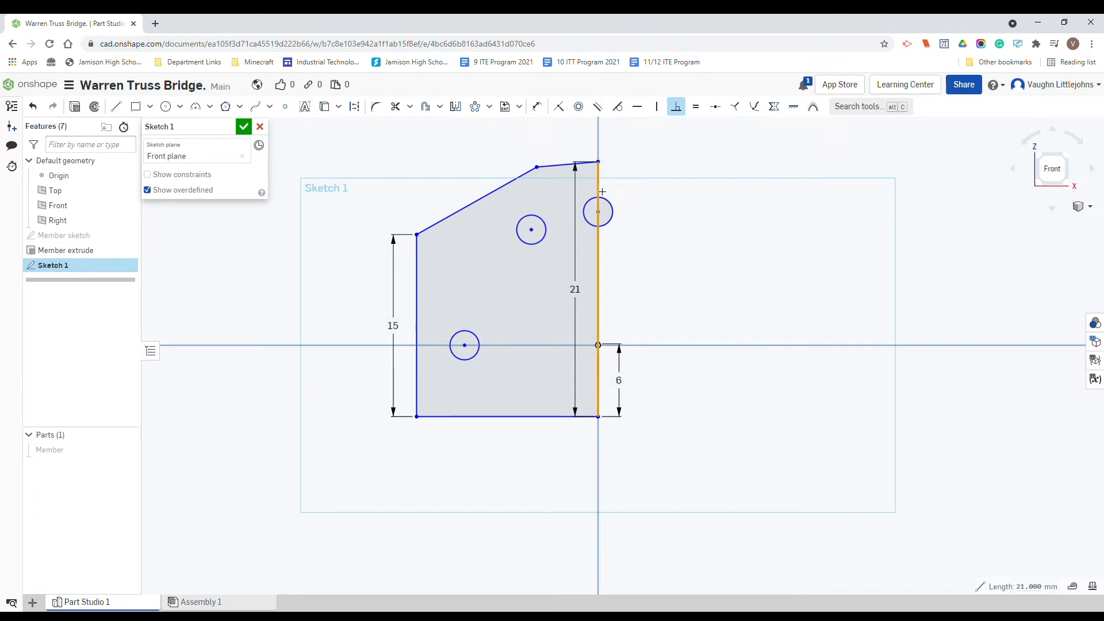
click(586, 164)
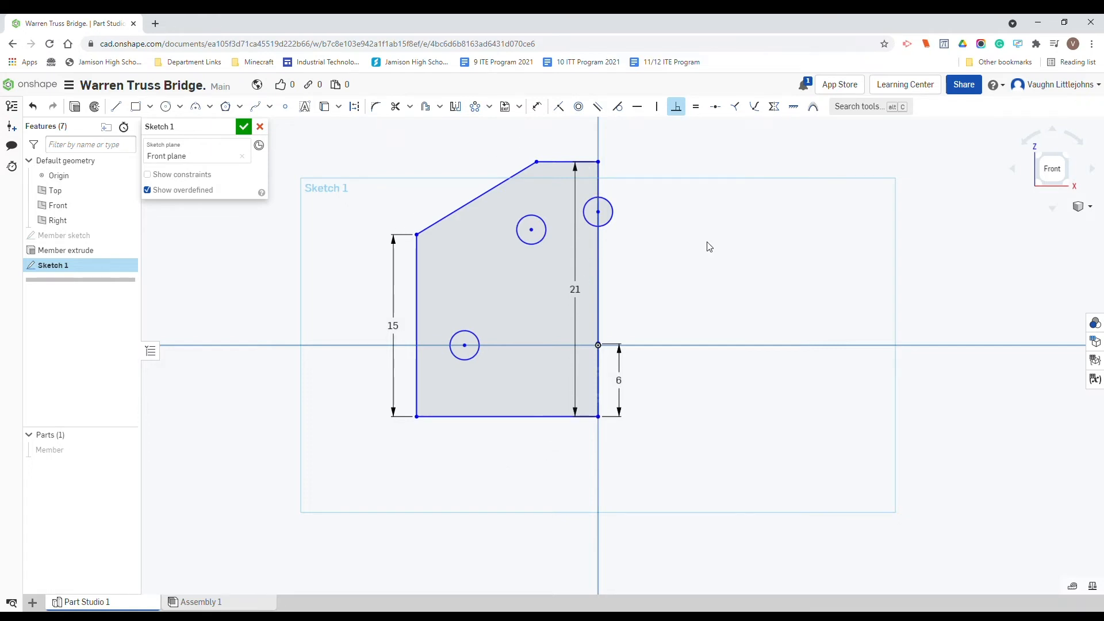
key(Escape)
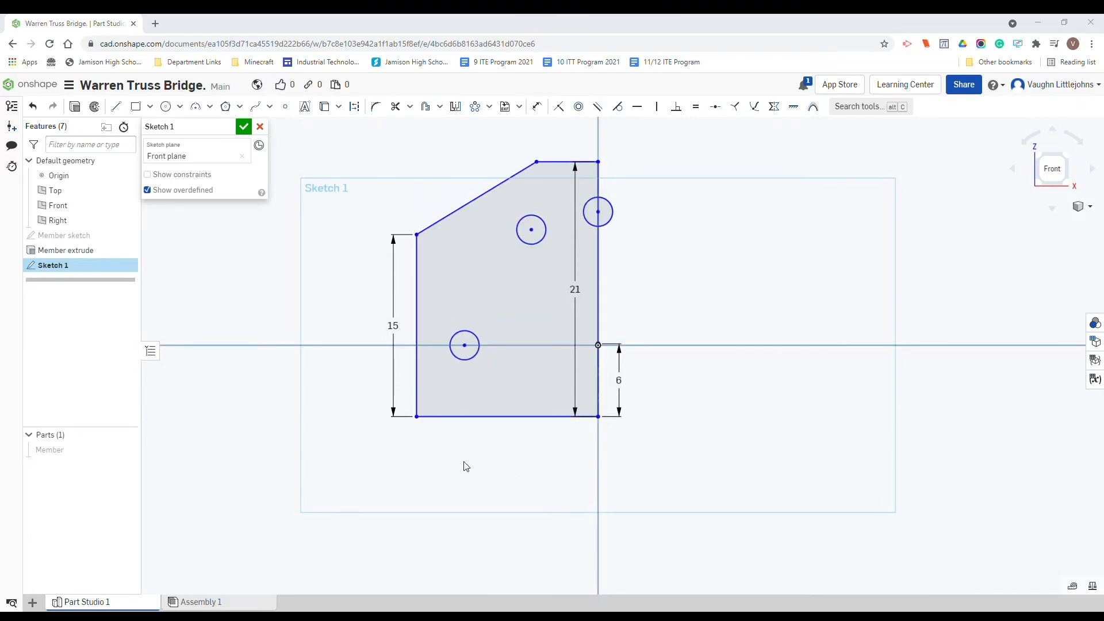
Draw a 1 mm vertical construction line upward from the outline's lower outer corner, along the 15 mm edge.
click(117, 108)
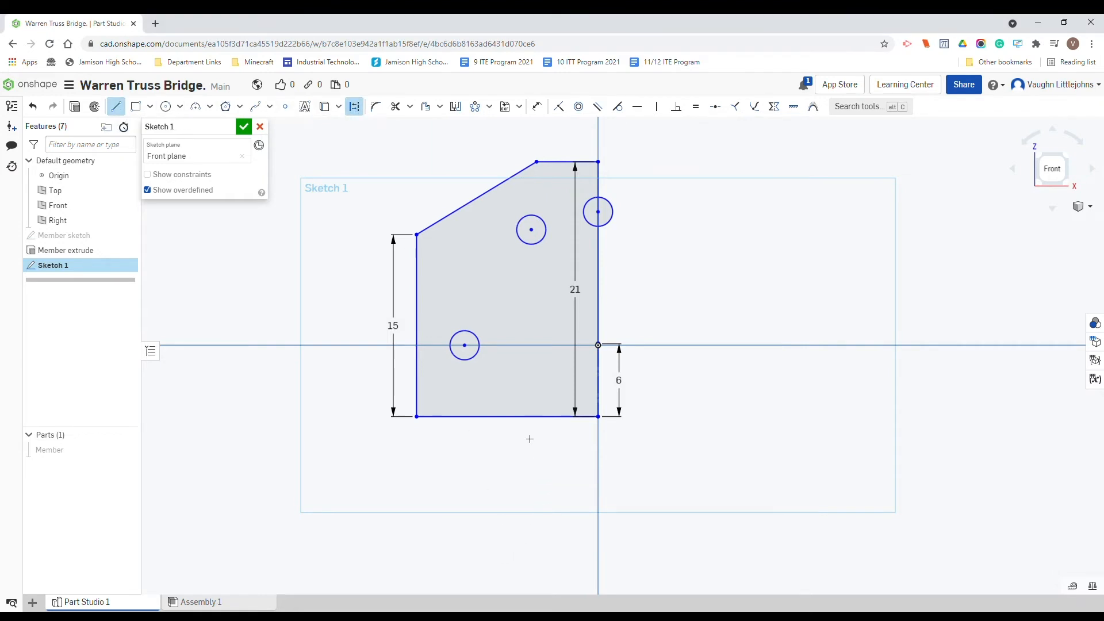
click(418, 417)
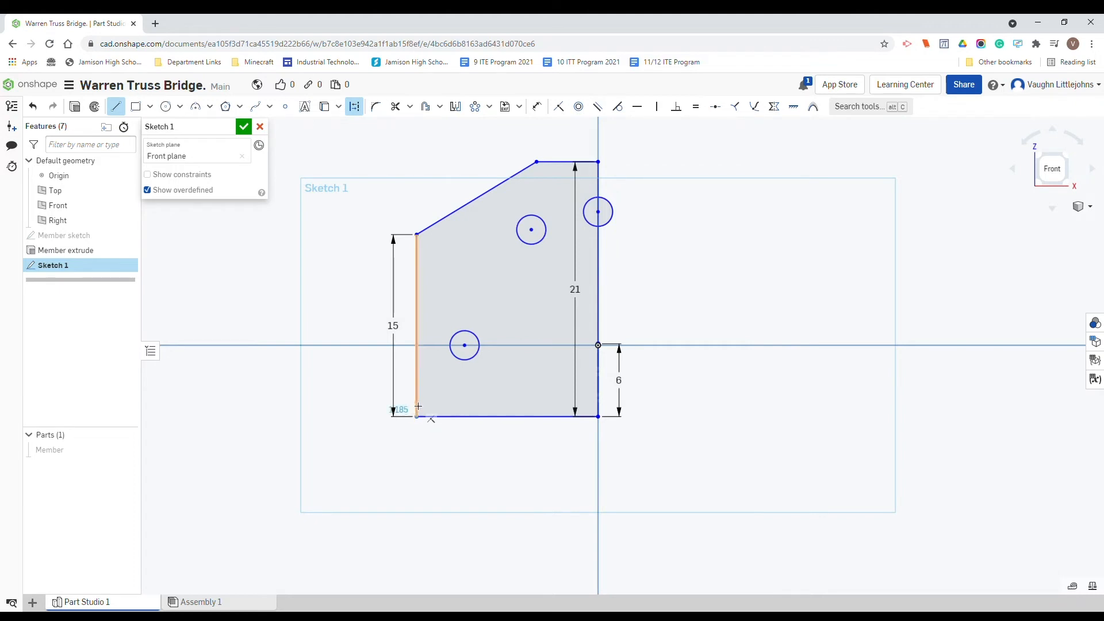
scroll(421, 420, up, 5)
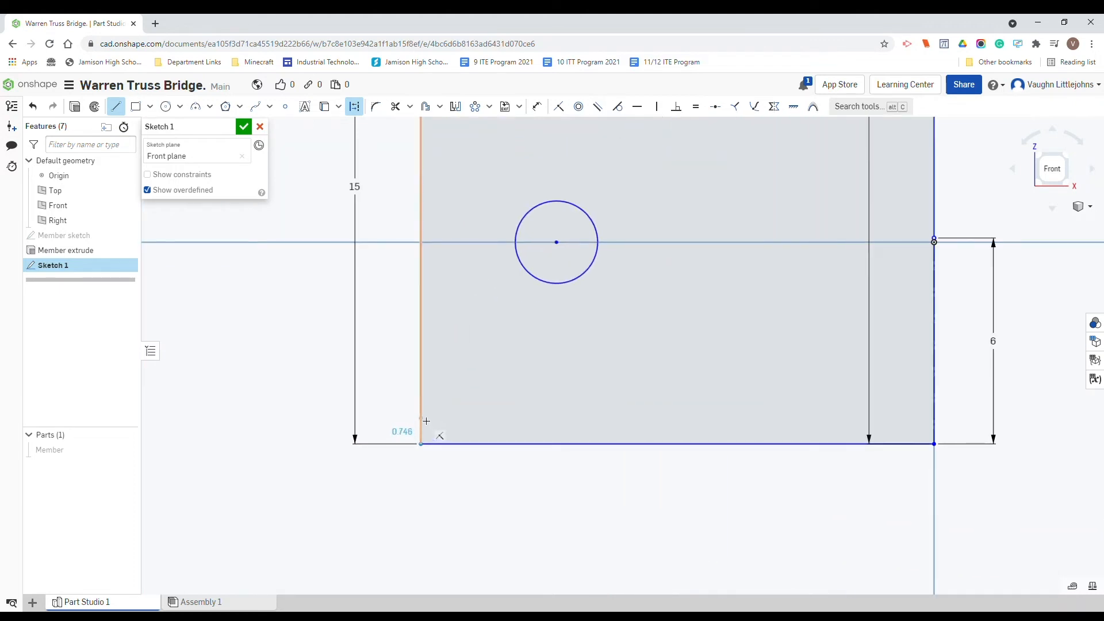
scroll(428, 423, up, 3)
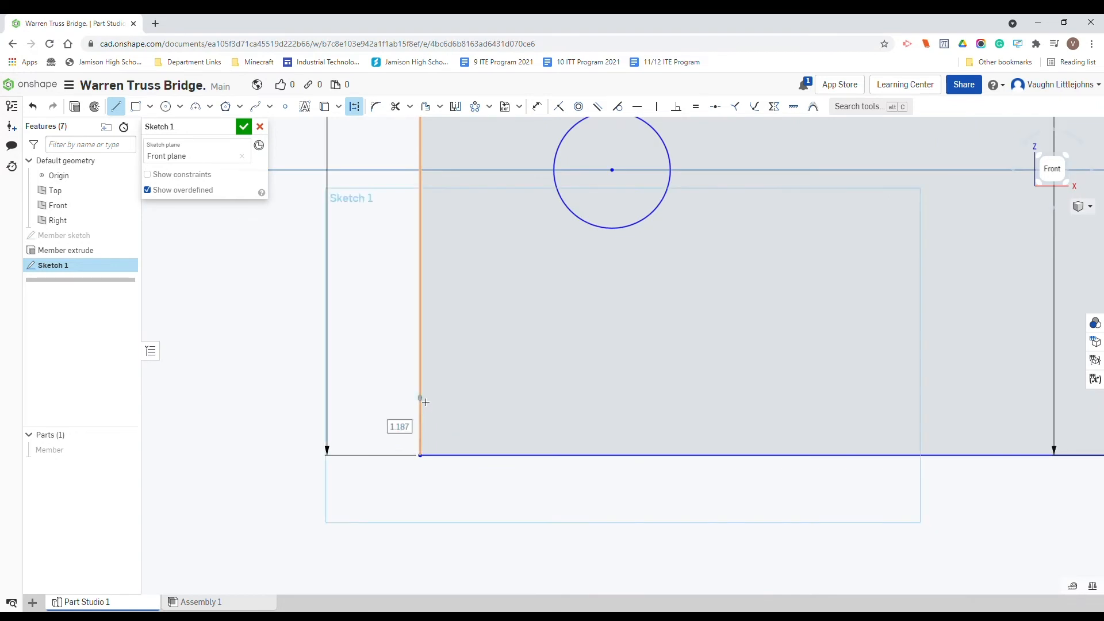
text(1)
key(Return)
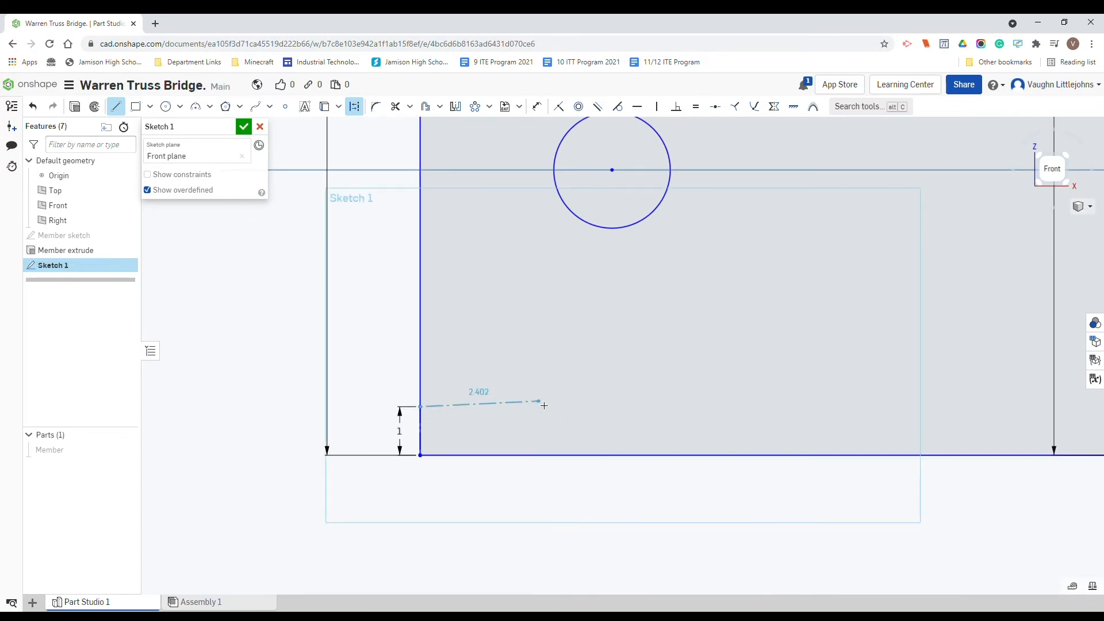
Draw a 6 mm horizontal construction line inward from the upper end of the 1 mm construction line.
click(736, 410)
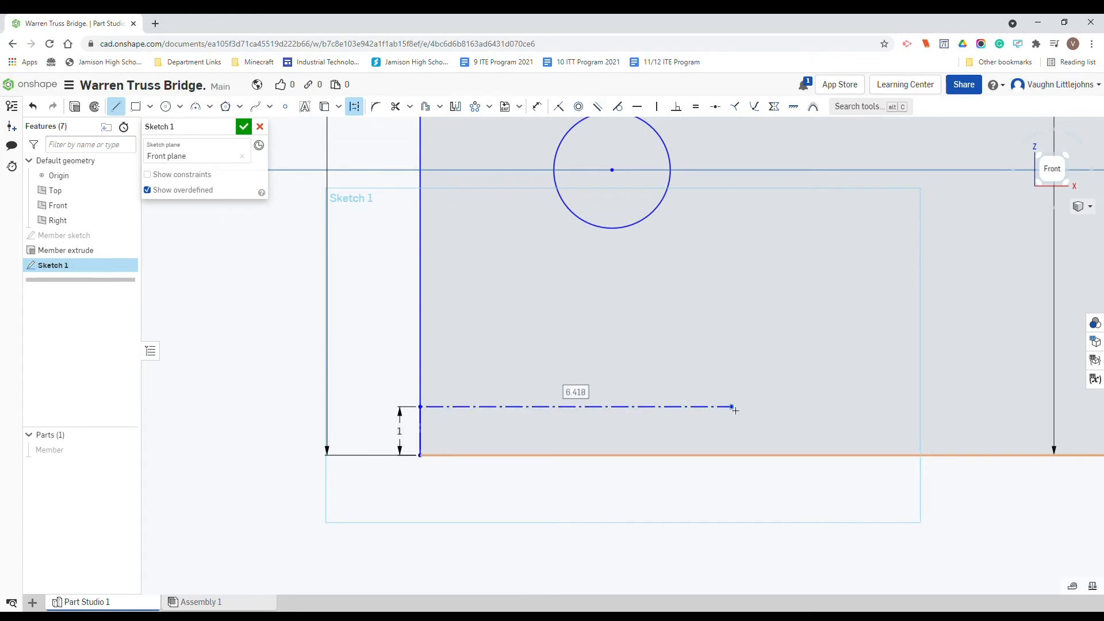
text(6)
key(Return)
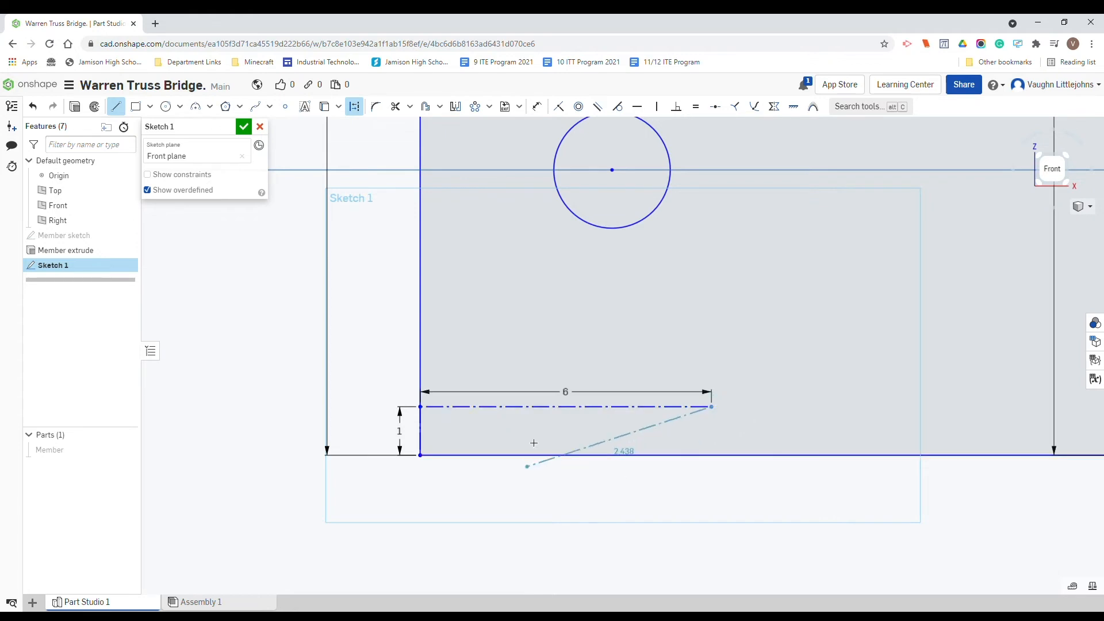
key(Escape)
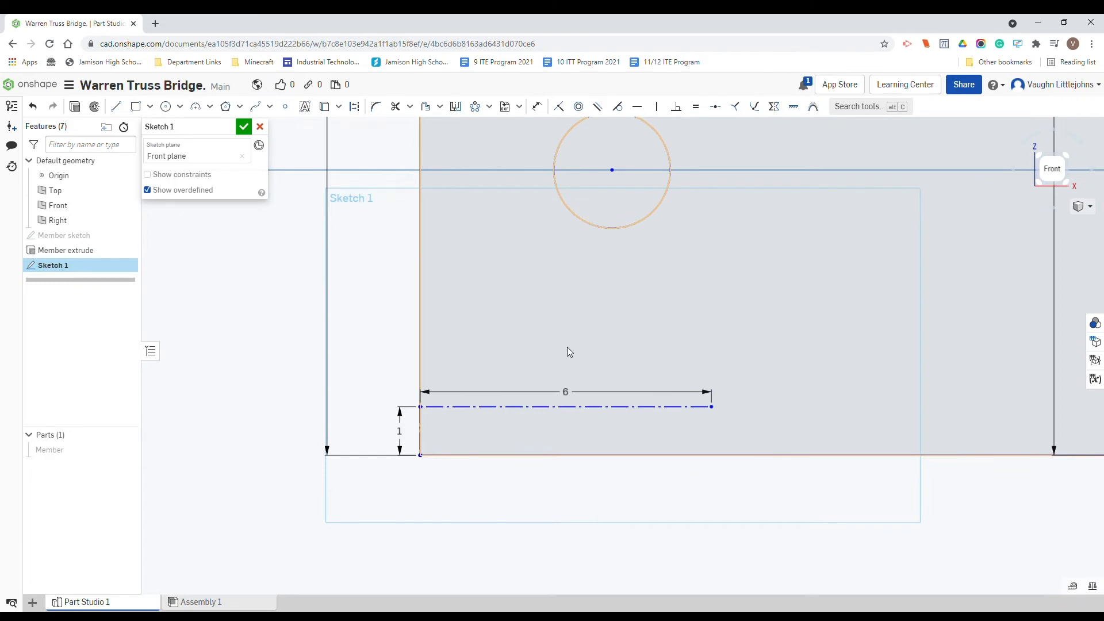
Draw a corner rectangle 4 mm wide and 3 mm high, starting from the inner end of the 6 mm construction line.
scroll(567, 347, down, 2)
scroll(834, 314, down, 1)
scroll(835, 314, up, 1)
mouse_move(840, 315)
middle_down()
mouse_move(725, 372)
mouse_move(723, 384)
middle_up()
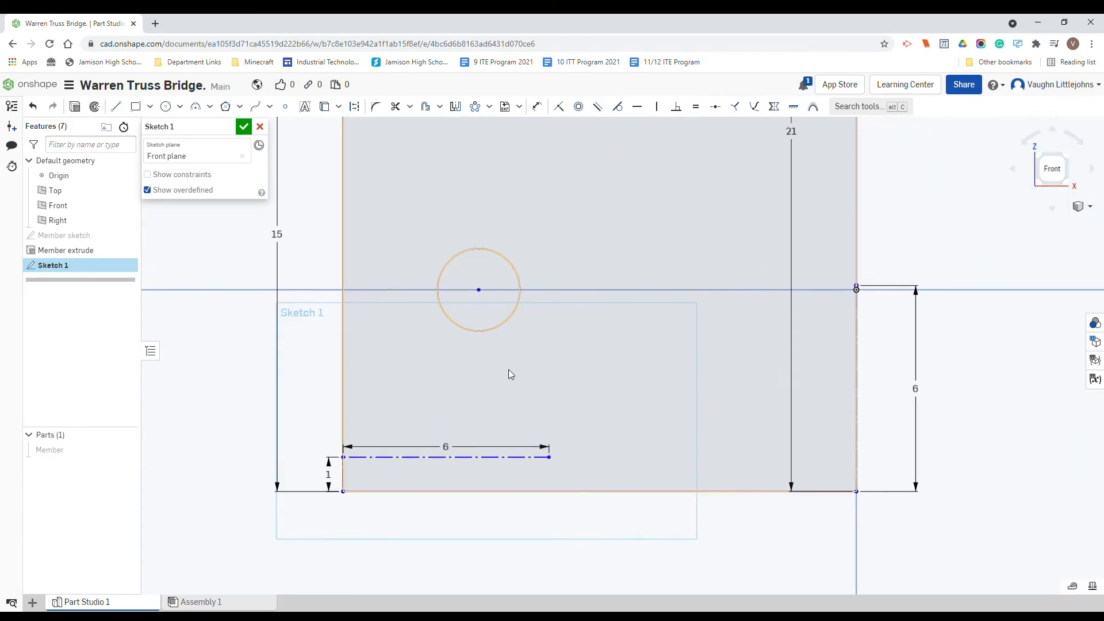
click(137, 107)
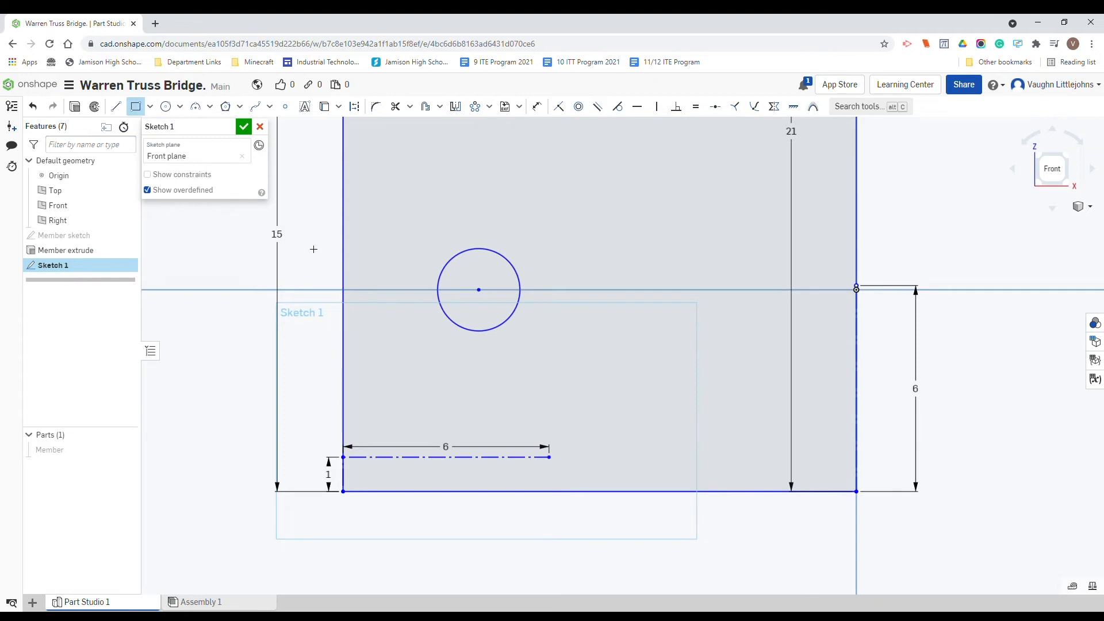
click(550, 458)
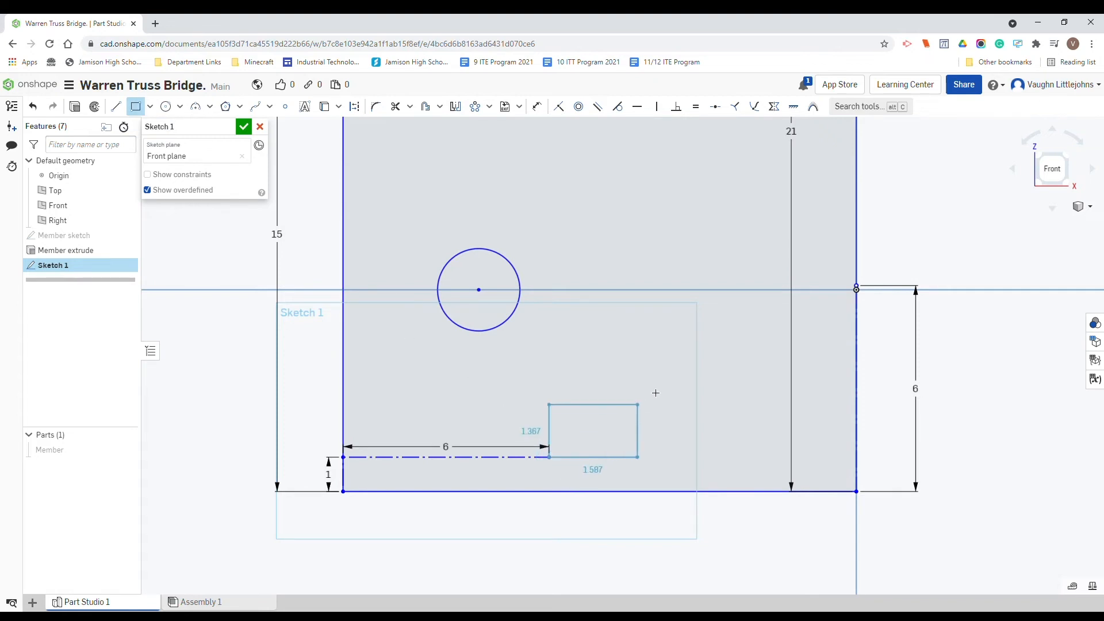
click(674, 371)
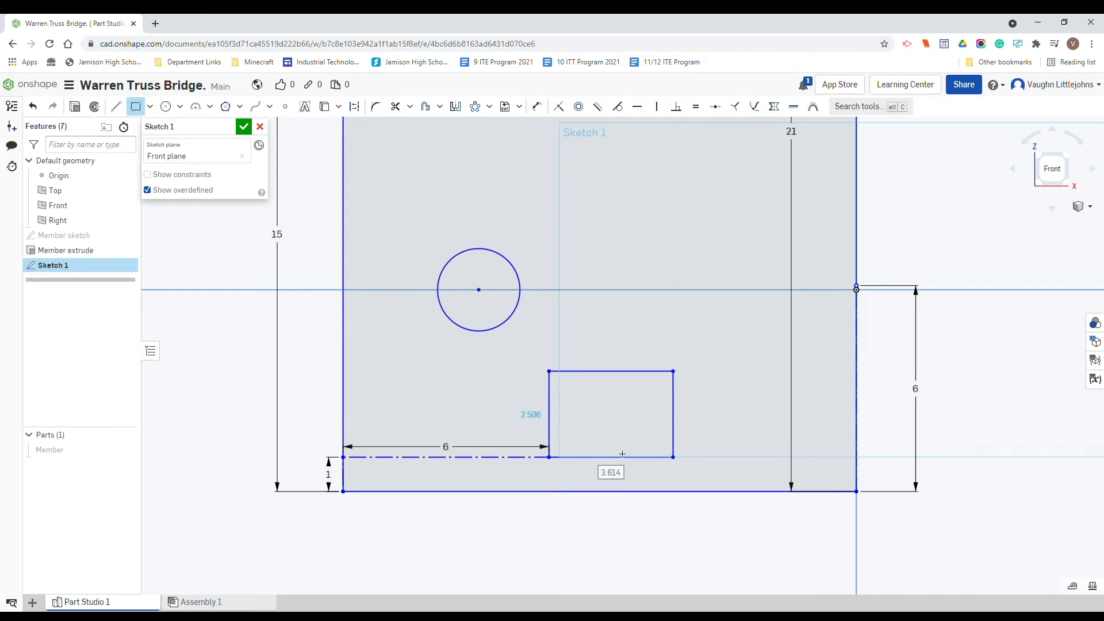
text(4)
key(Tab)
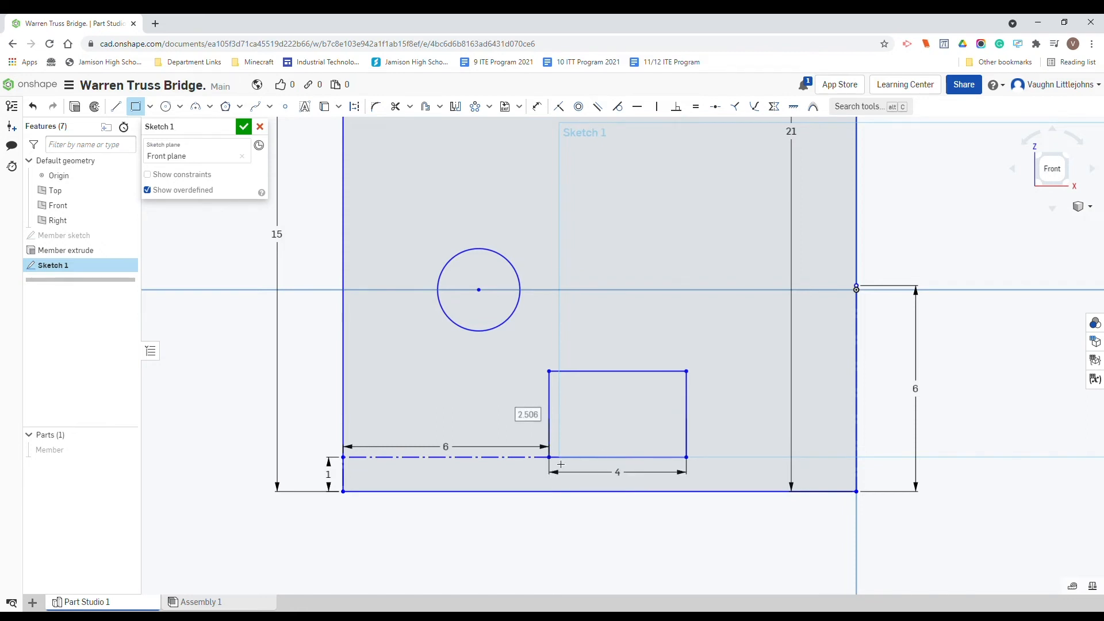
text(3)
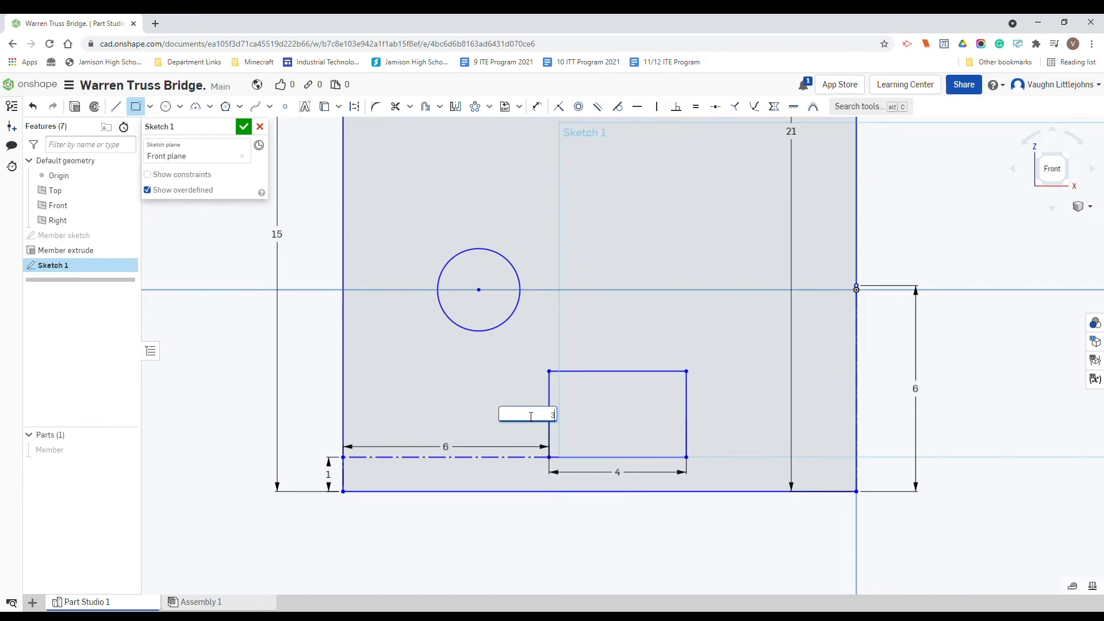
key(Return)
key(Escape)
scroll(847, 363, down, 3)
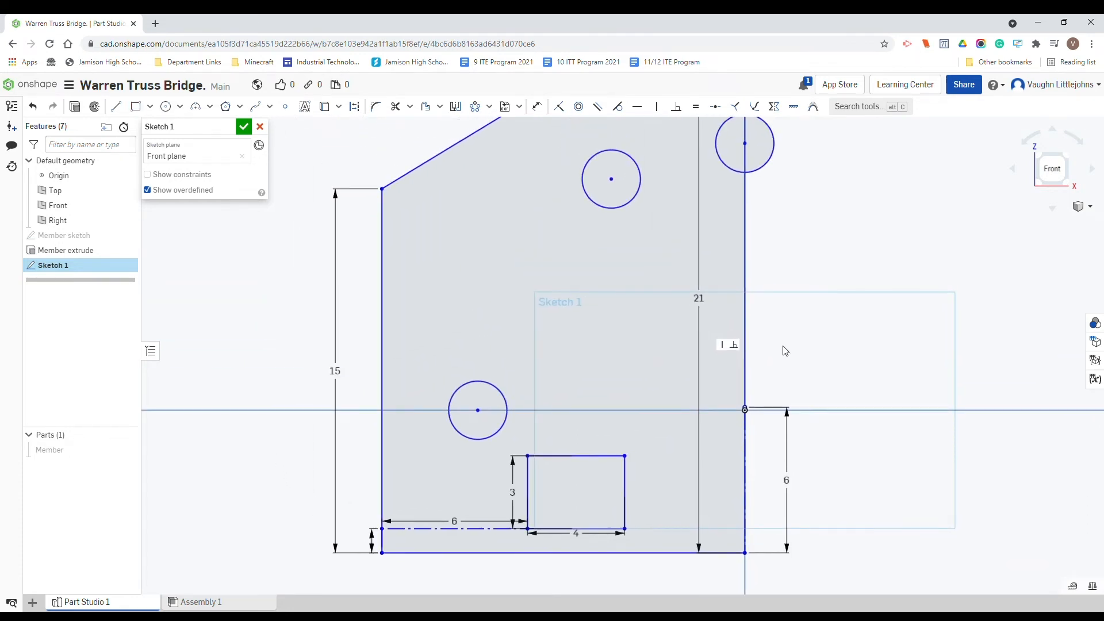
click(488, 388)
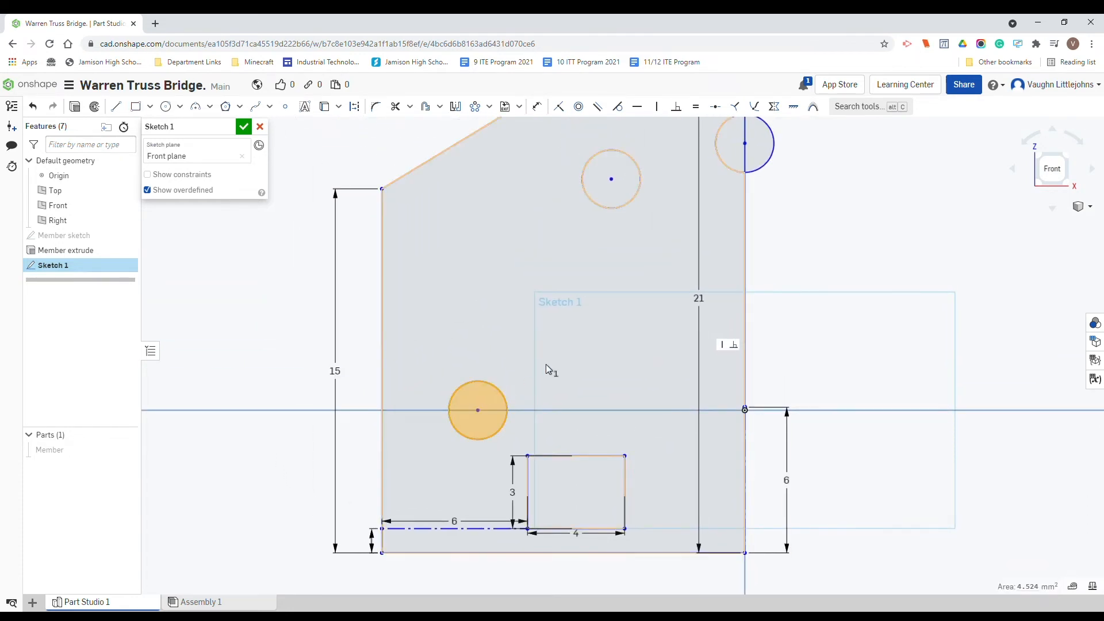
click(454, 317)
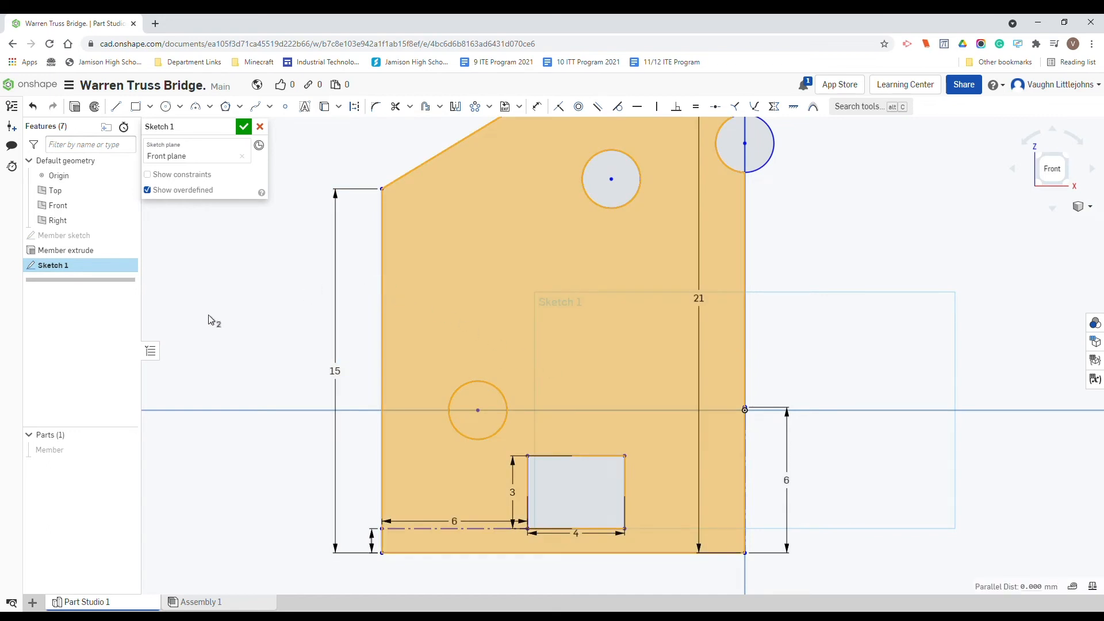
scroll(642, 419, down, 4)
scroll(640, 419, down, 5)
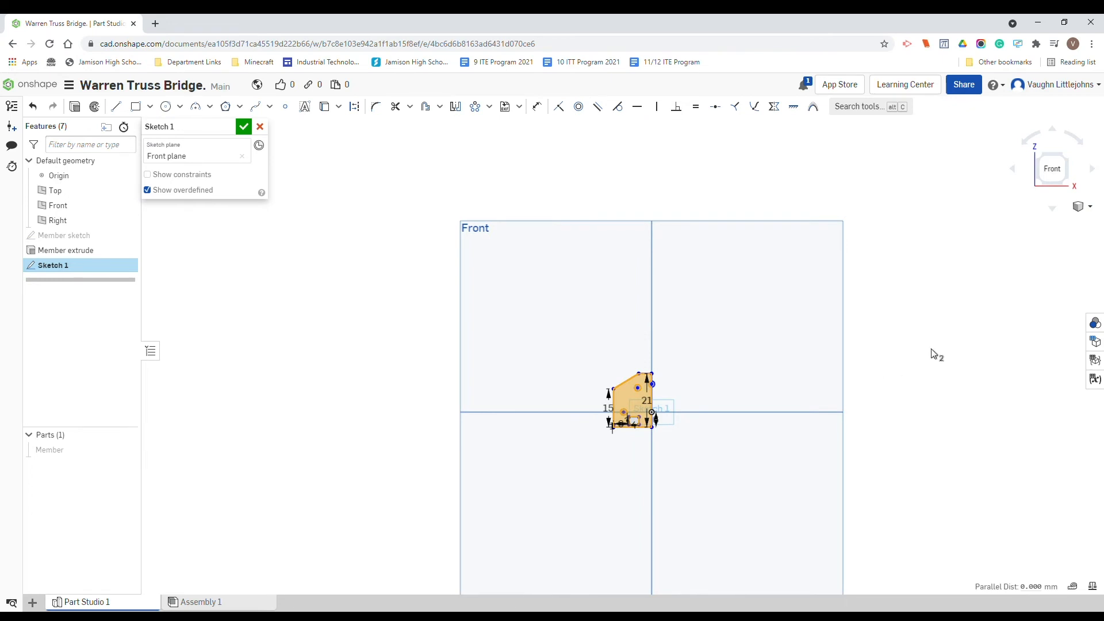
key(Escape)
Draw a 4 mm vertical construction line upward from the outline's lower inner corner, along the 21 mm line.
scroll(647, 428, up, 2)
scroll(647, 427, up, 6)
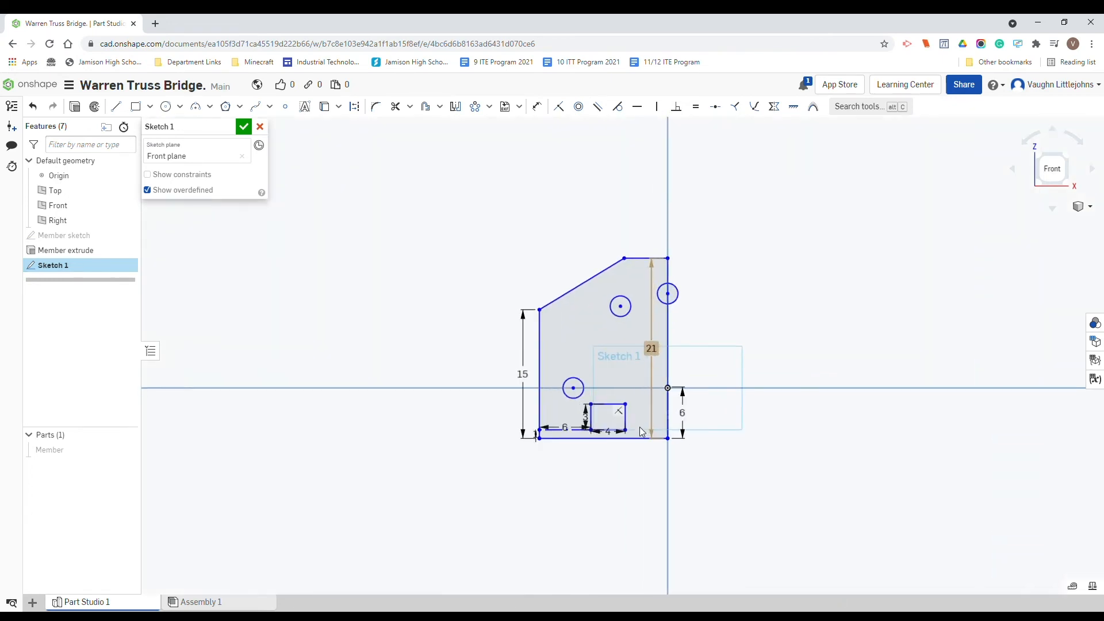
mouse_move(681, 354)
middle_down()
mouse_move(666, 440)
mouse_move(678, 478)
mouse_move(695, 464)
middle_up()
scroll(678, 478, up, 1)
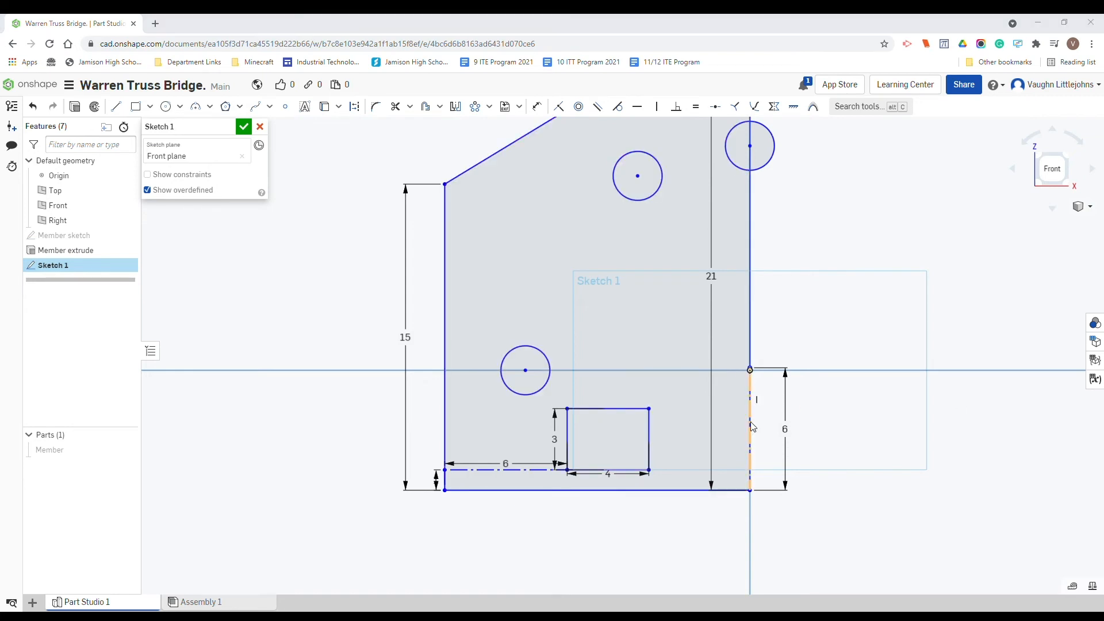
click(362, 113)
click(116, 106)
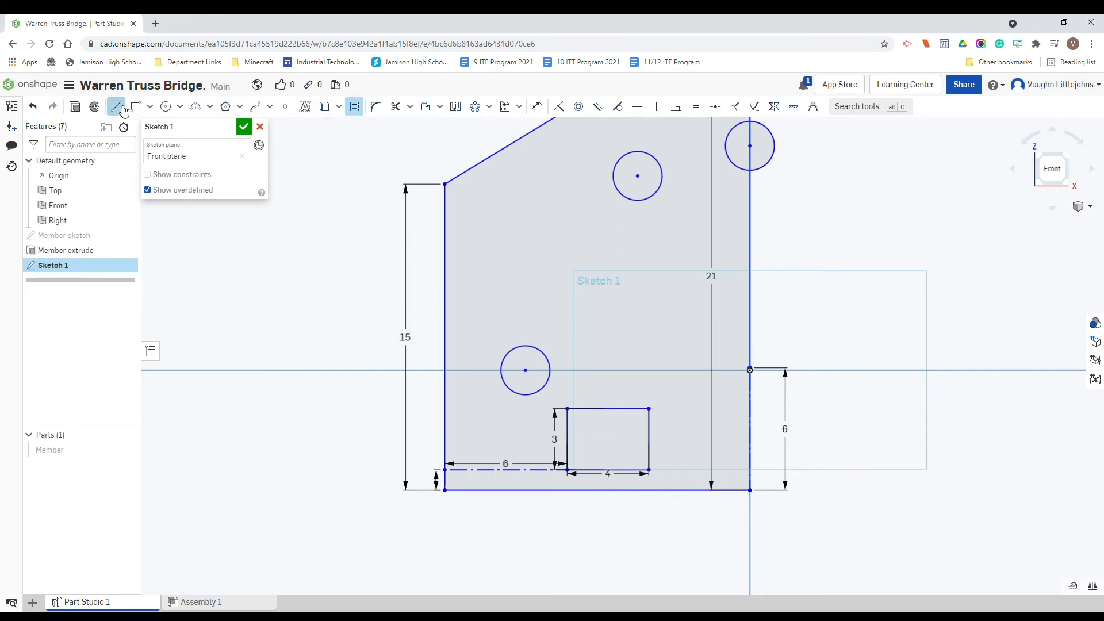
click(751, 490)
click(750, 402)
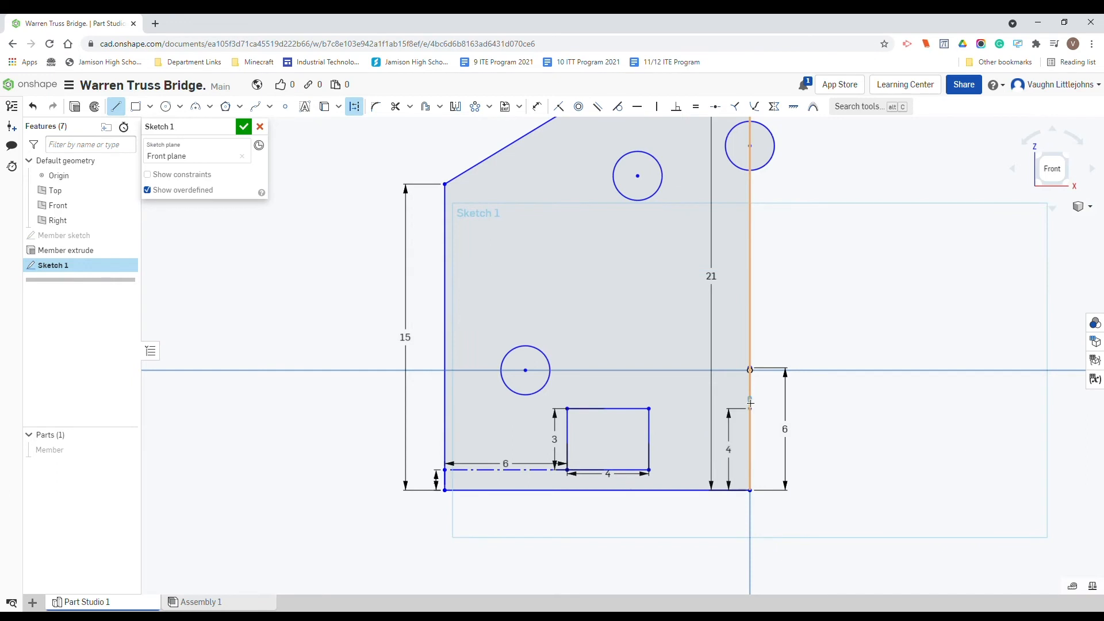
Draw a 1.5 mm solid horizontal line from the 4 mm construction line's upper end toward negative X.
scroll(750, 403, up, 5)
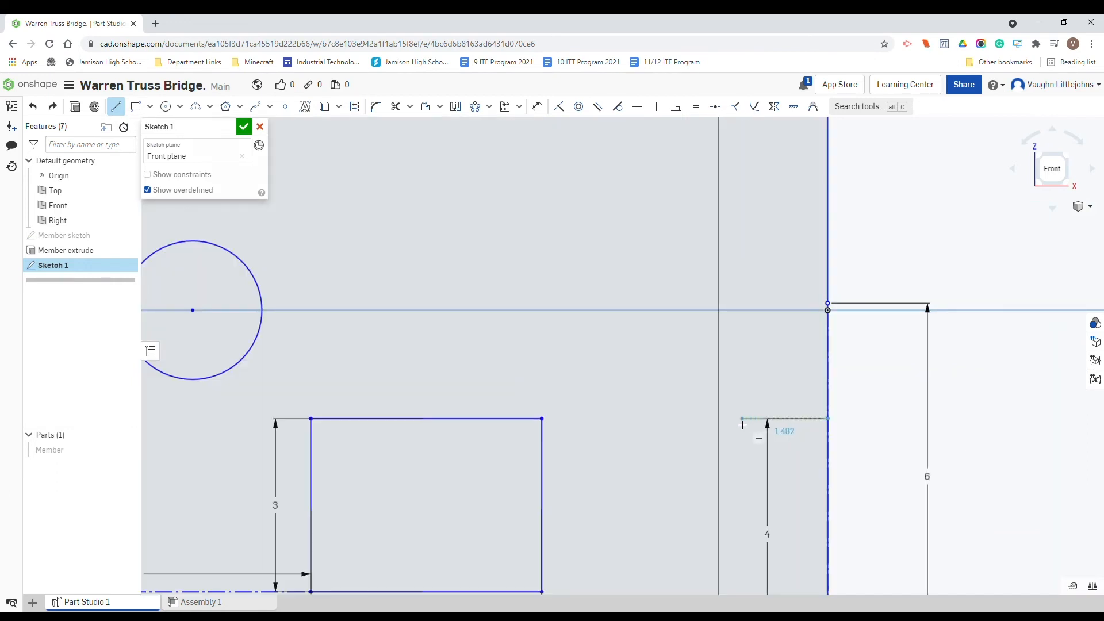
text(1.5)
key(Return)
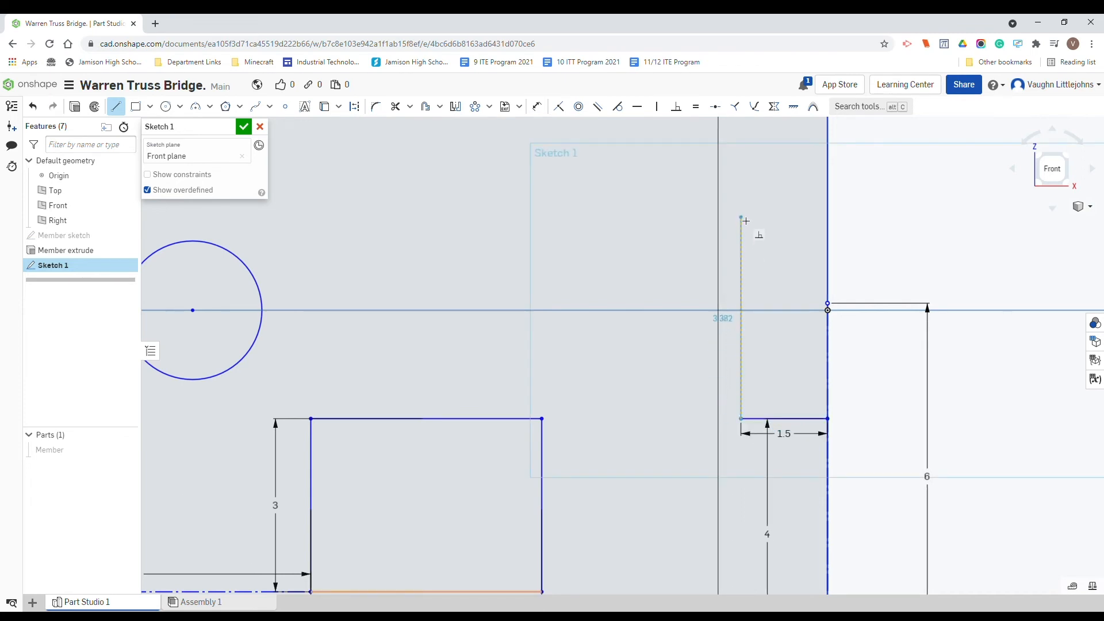
Draw a 4 mm vertical line upward from the 1.5 mm line's outer end and connect its upper end to the 21 mm line.
click(745, 221)
text(4)
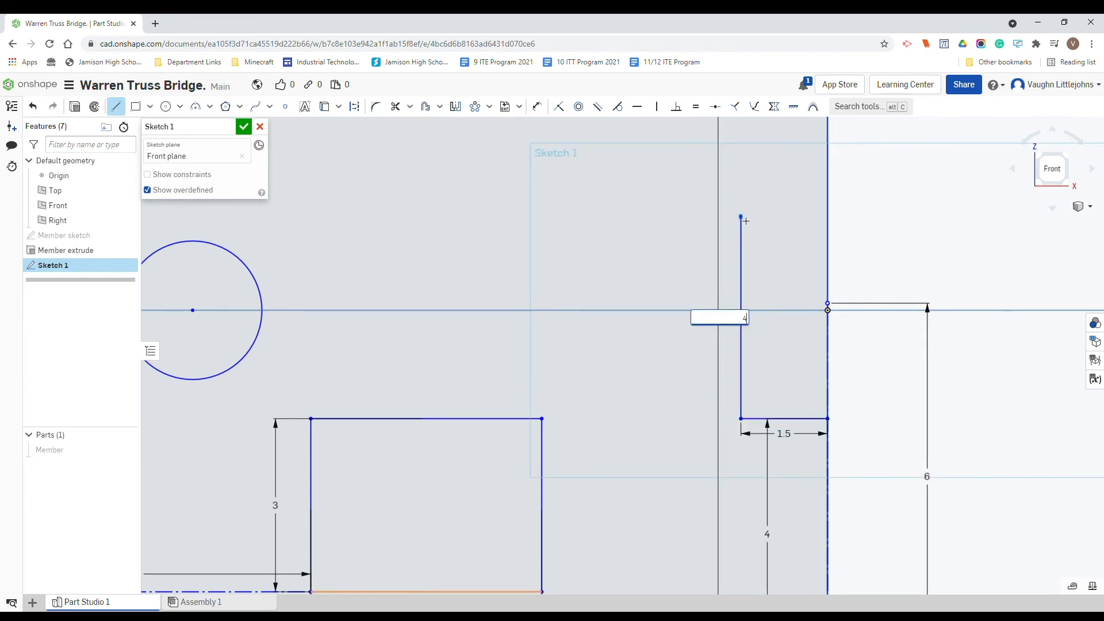
key(Return)
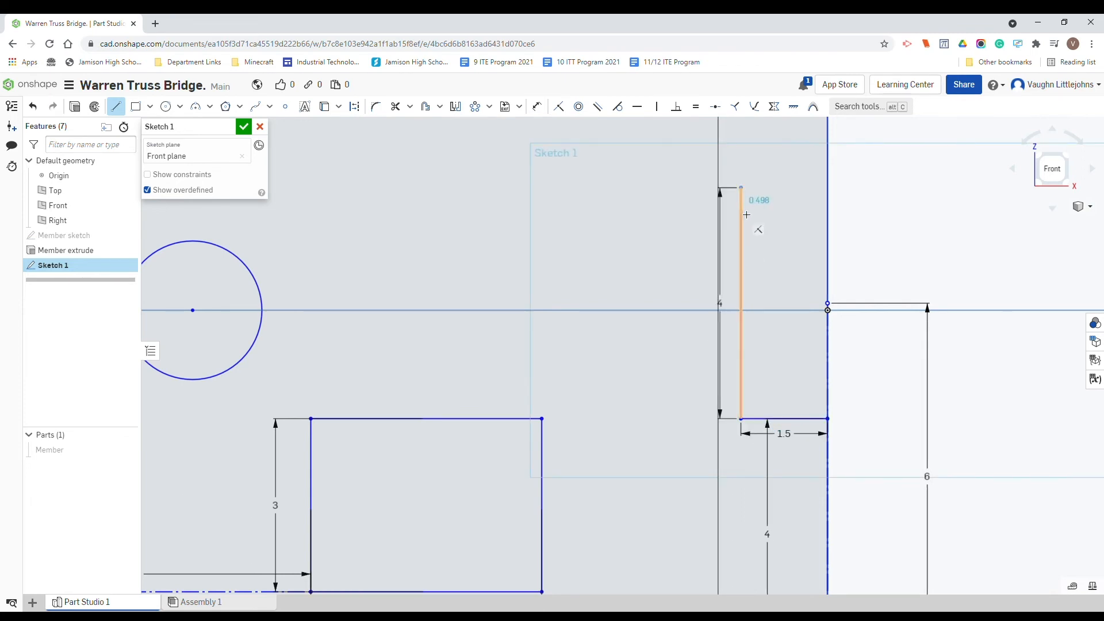
click(828, 183)
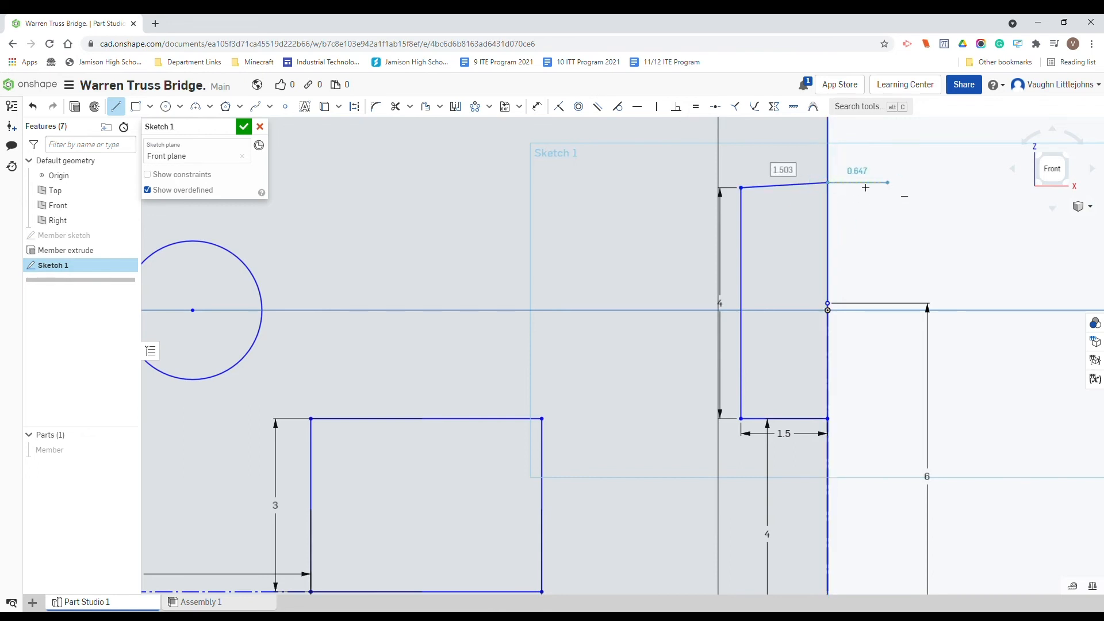
key(Escape)
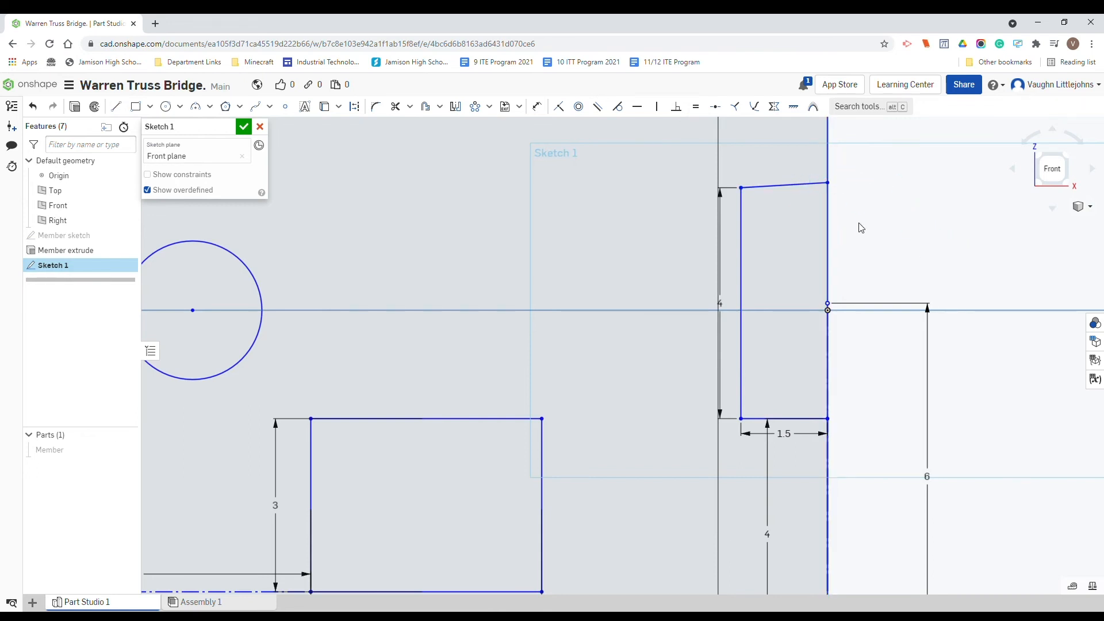
Make the small half cutout's slanted upper edge perpendicular to its 4 mm vertical side.
click(677, 108)
click(742, 225)
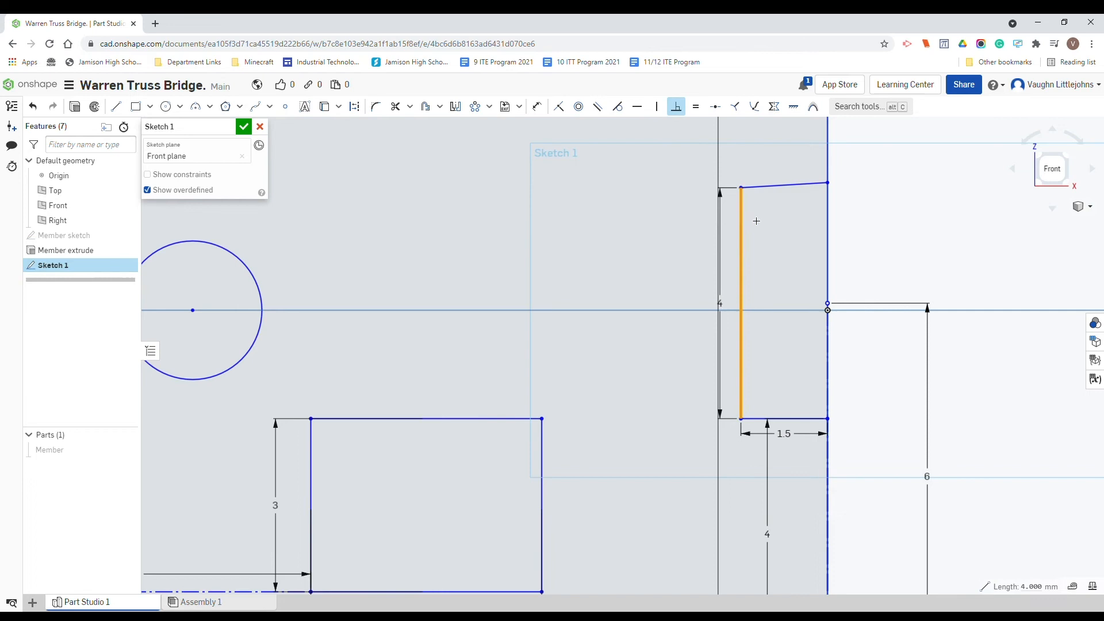
click(779, 186)
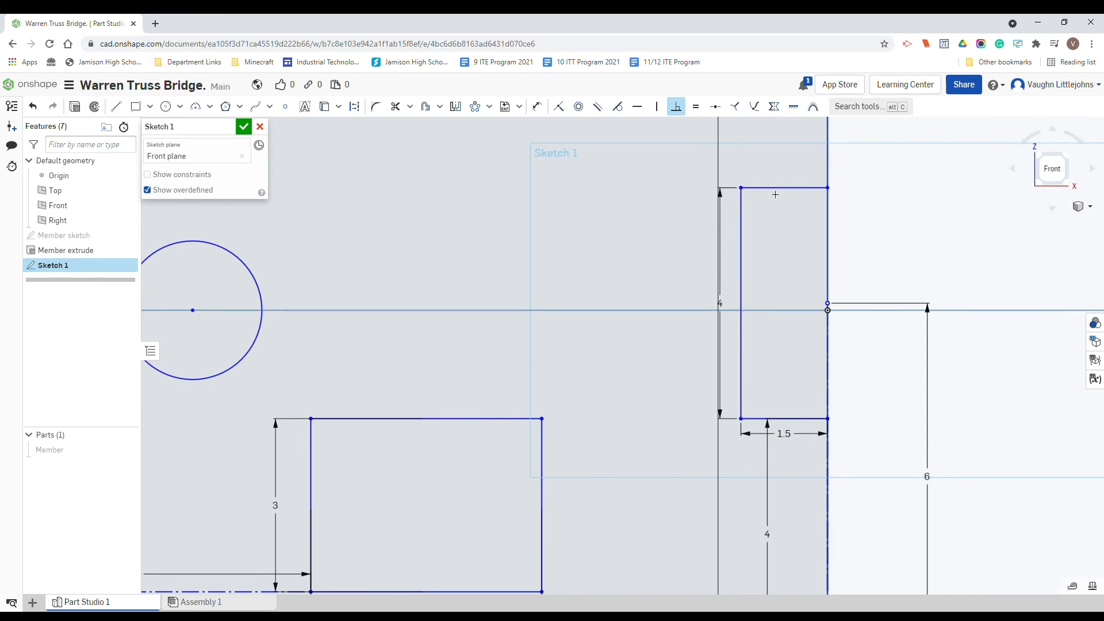
key(Escape)
Delete the dimensions along the outline's 21 mm line, including the 6 mm one and those of the small half cutout.
scroll(575, 233, down, 3)
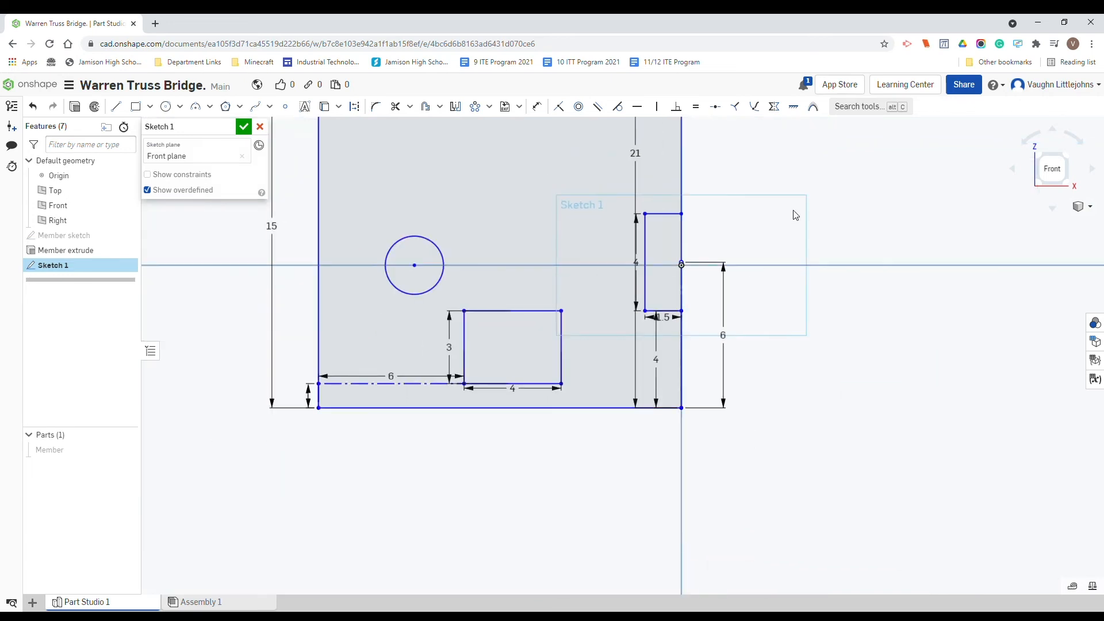
middle_drag(794, 212, 899, 338)
scroll(885, 328, down, 3)
middle_drag(838, 264, 840, 349)
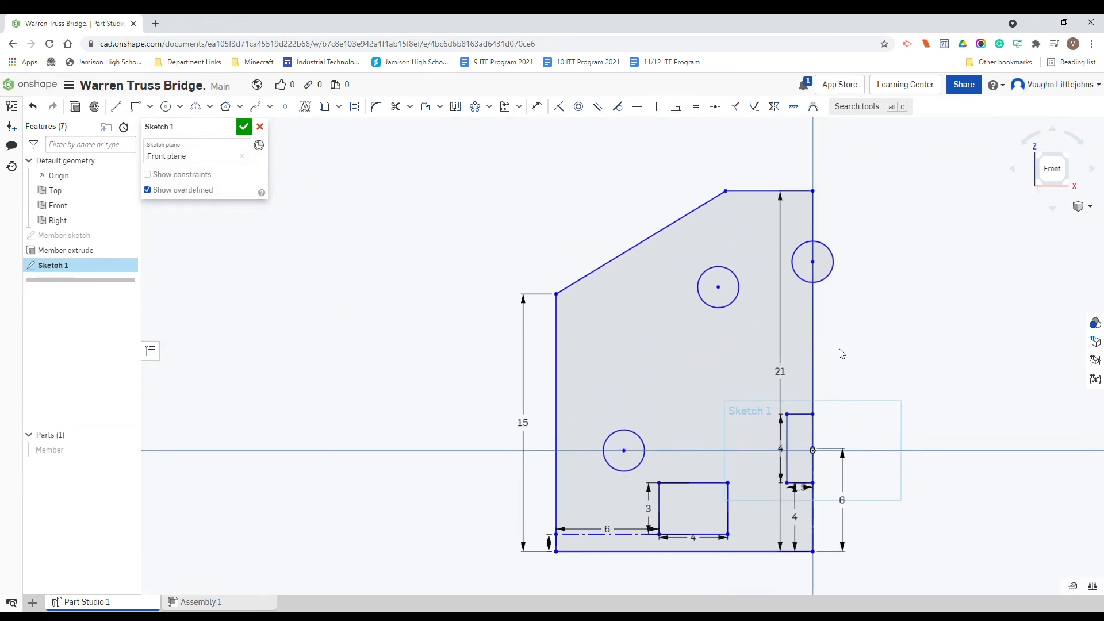
scroll(843, 313, down, 1)
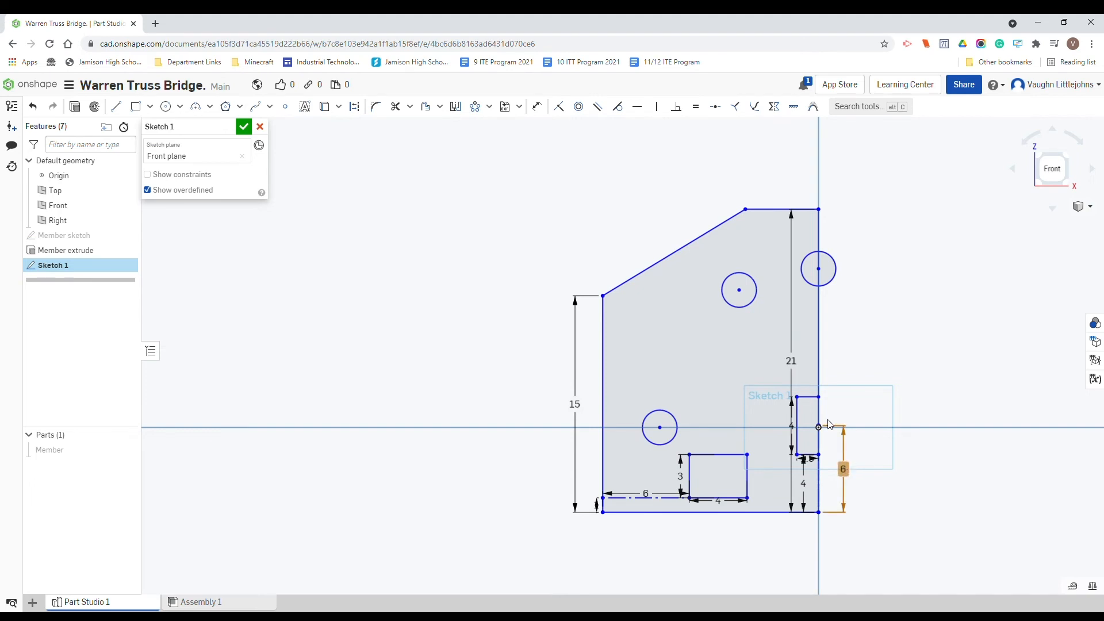
click(801, 365)
key(Delete)
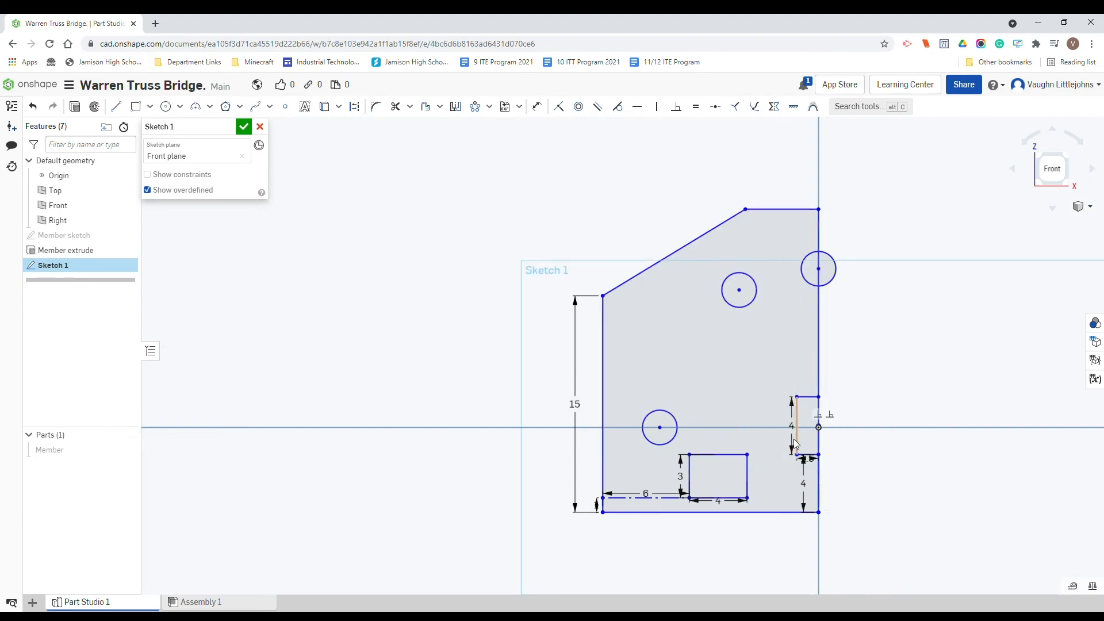
click(793, 429)
key(Delete)
click(804, 482)
key(Delete)
click(807, 458)
key(Delete)
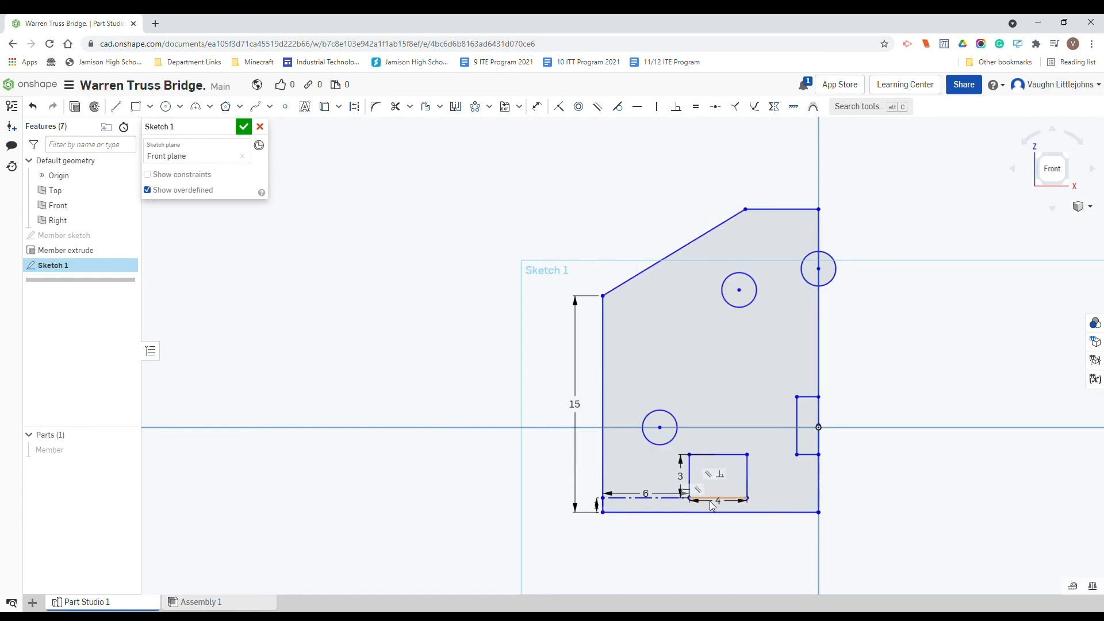
Delete the lower rectangle's size and offset dimensions, its construction line and the outline's remaining height dimensions.
click(711, 502)
key(Delete)
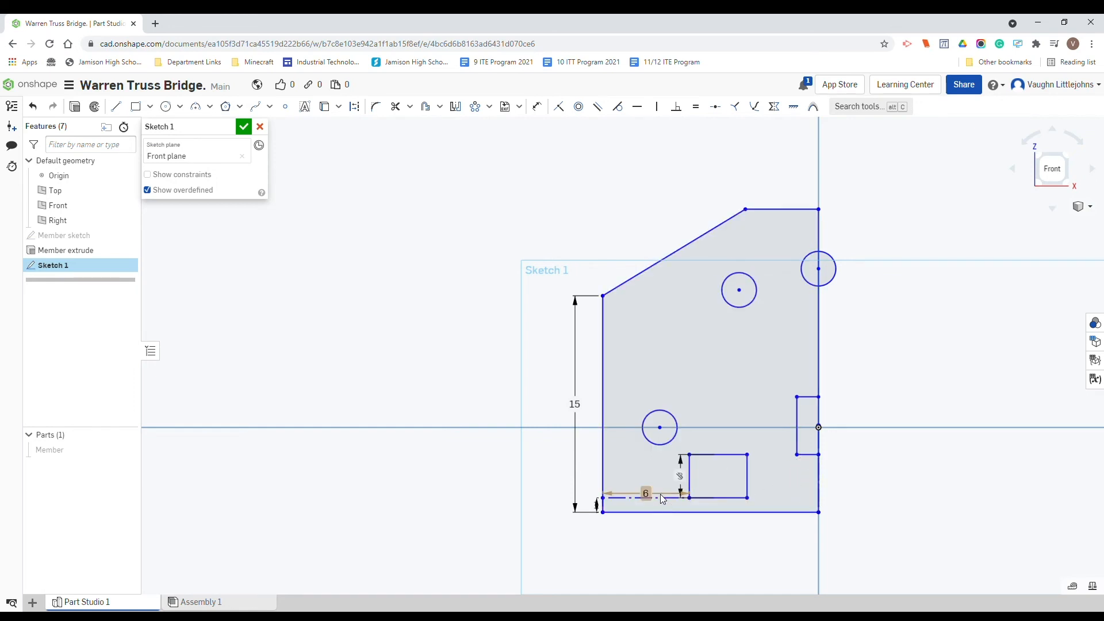
click(660, 494)
key(Delete)
click(683, 482)
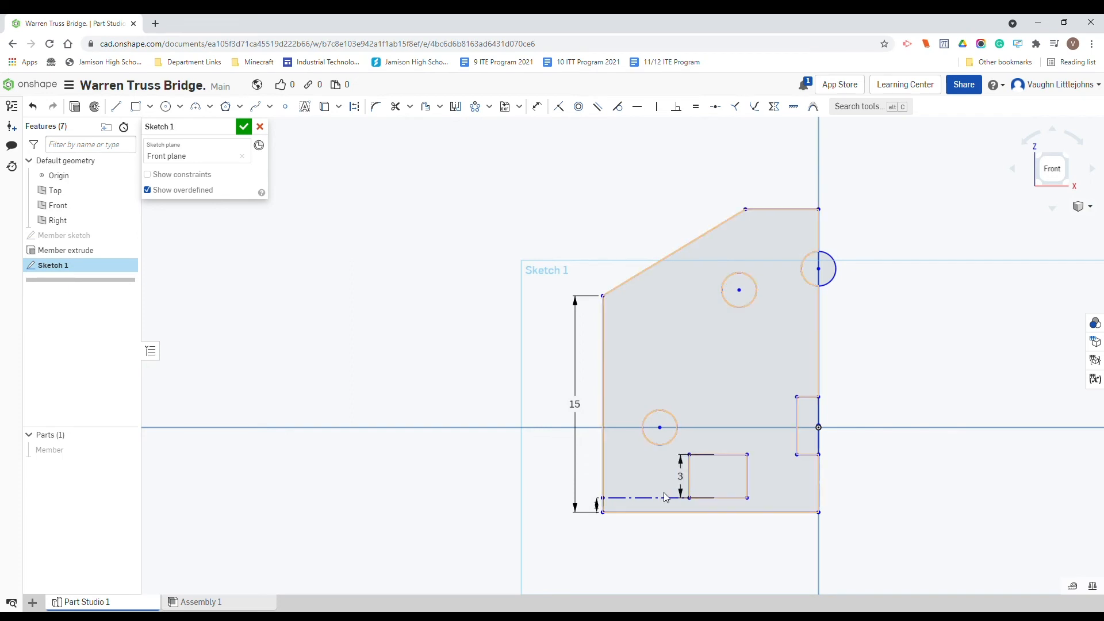
key(Delete)
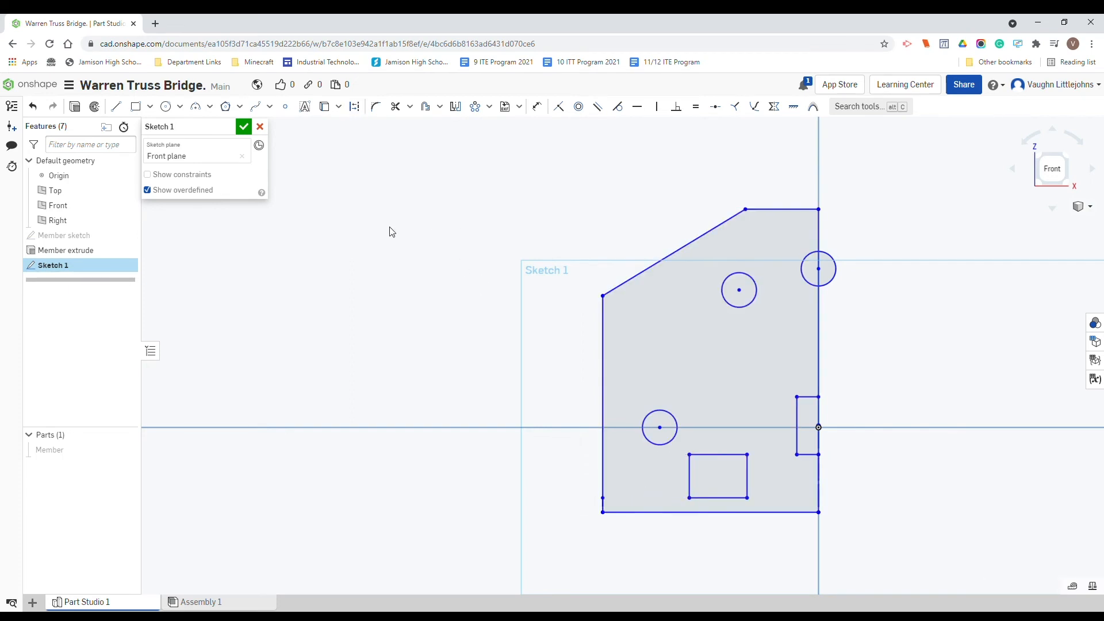
Mirror the entire half gusset sketch, including its holes and cutouts, about the Right plane.
click(457, 109)
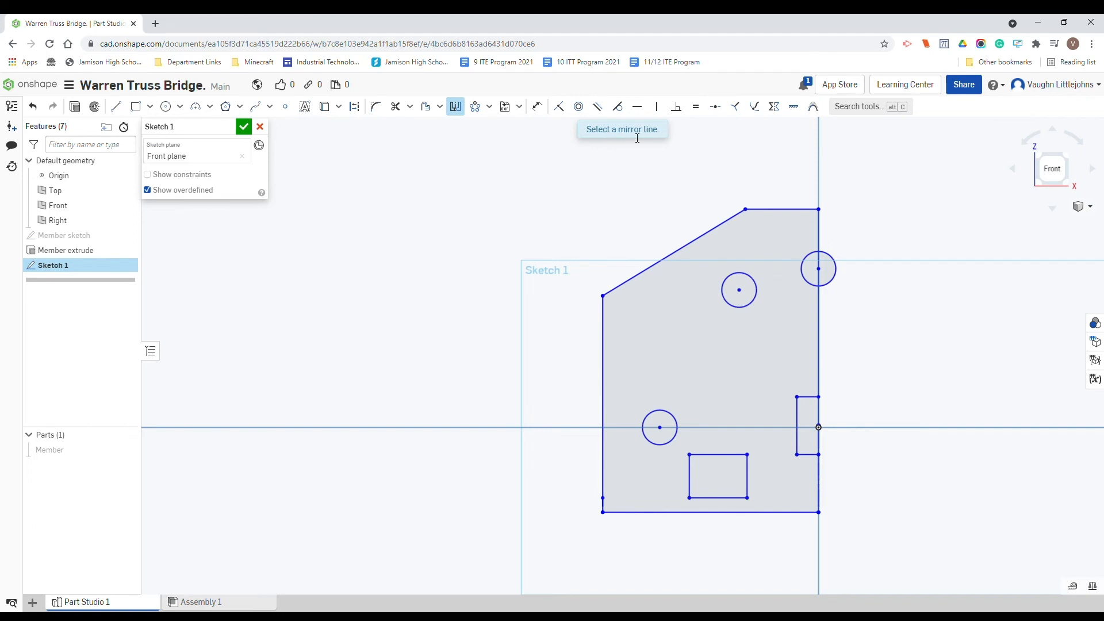
click(825, 179)
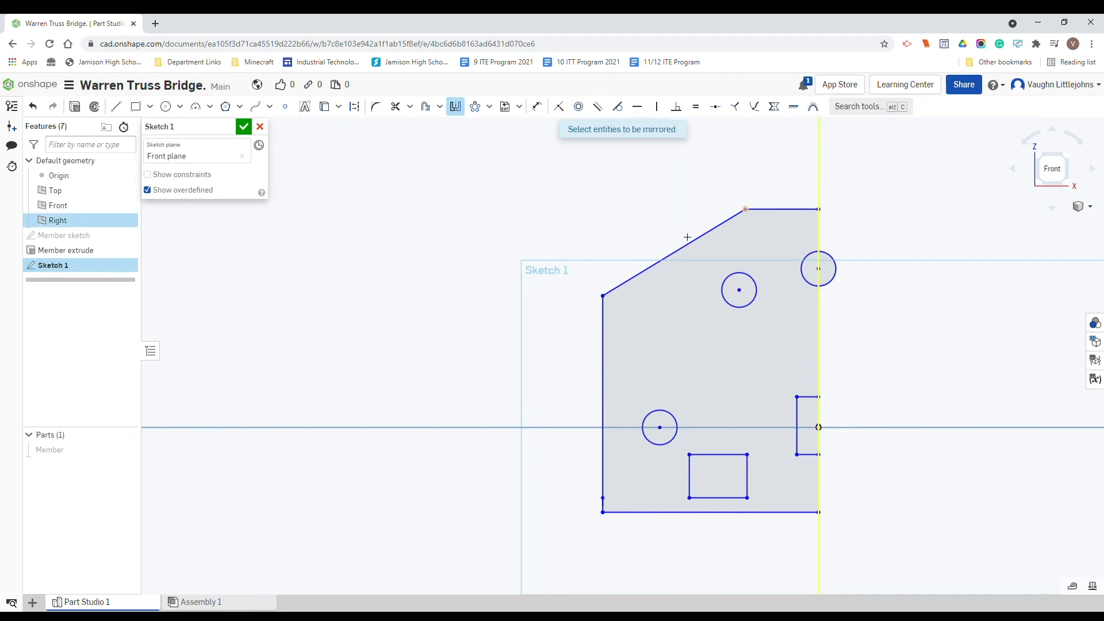
mouse_move(532, 172)
mouse_down()
mouse_move(854, 586)
mouse_move(850, 567)
mouse_up()
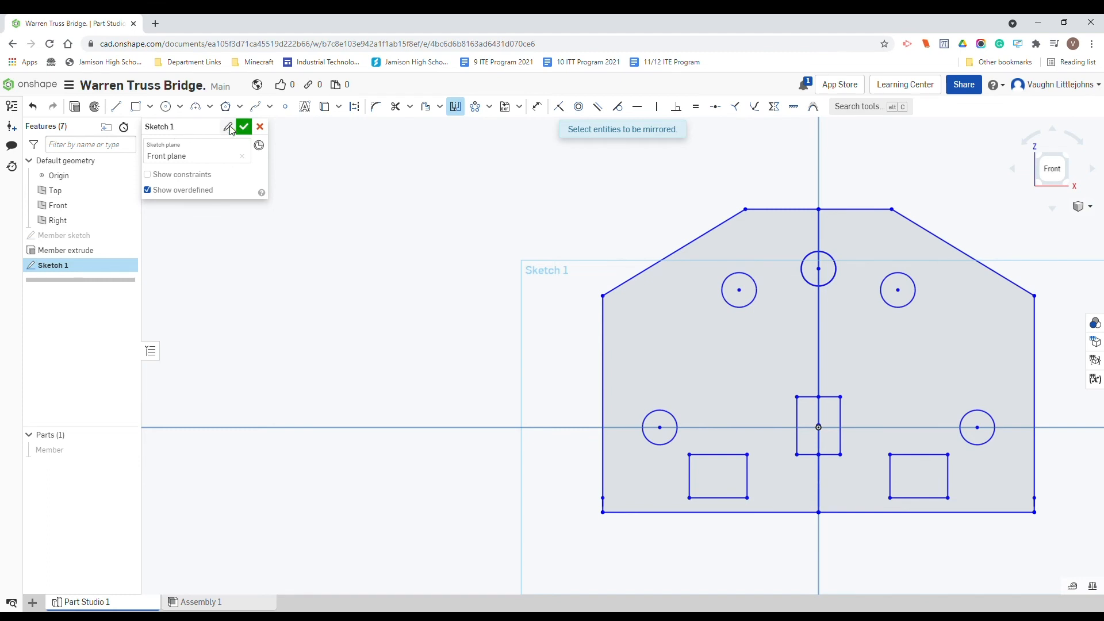
Rename the sketch as "Gusset 1 Sketch" and finish it.
click(228, 128)
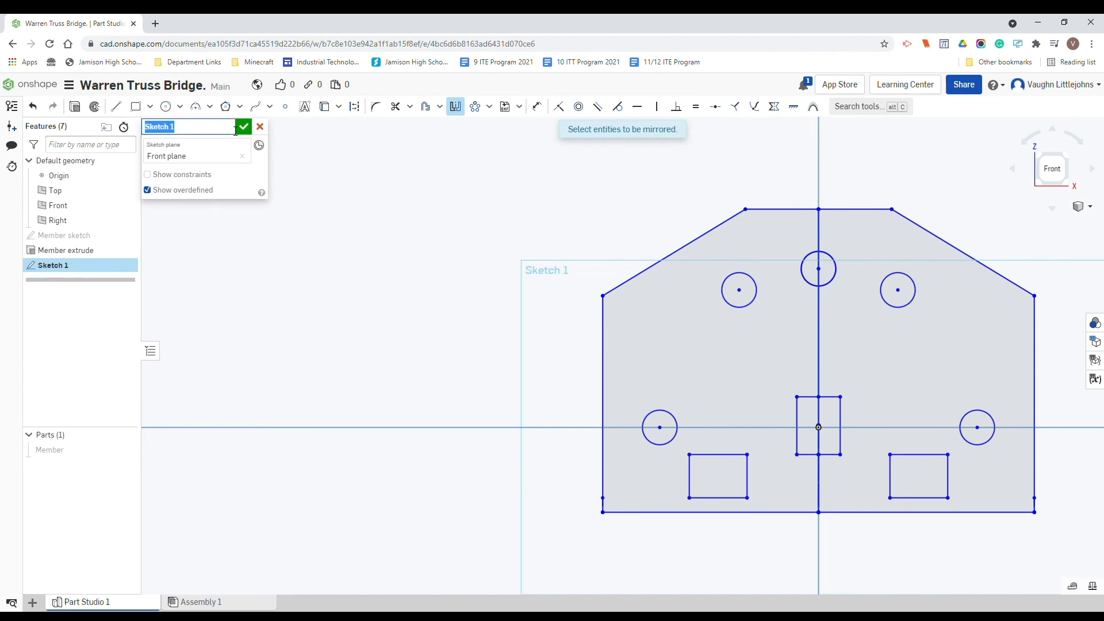
text(gUSSET)
key(BackSpace)
key(BackSpace)
key(BackSpace)
key(BackSpace)
key(BackSpace)
key(BackSpace)
text(Gusset 1 Sketch)
key(Return)
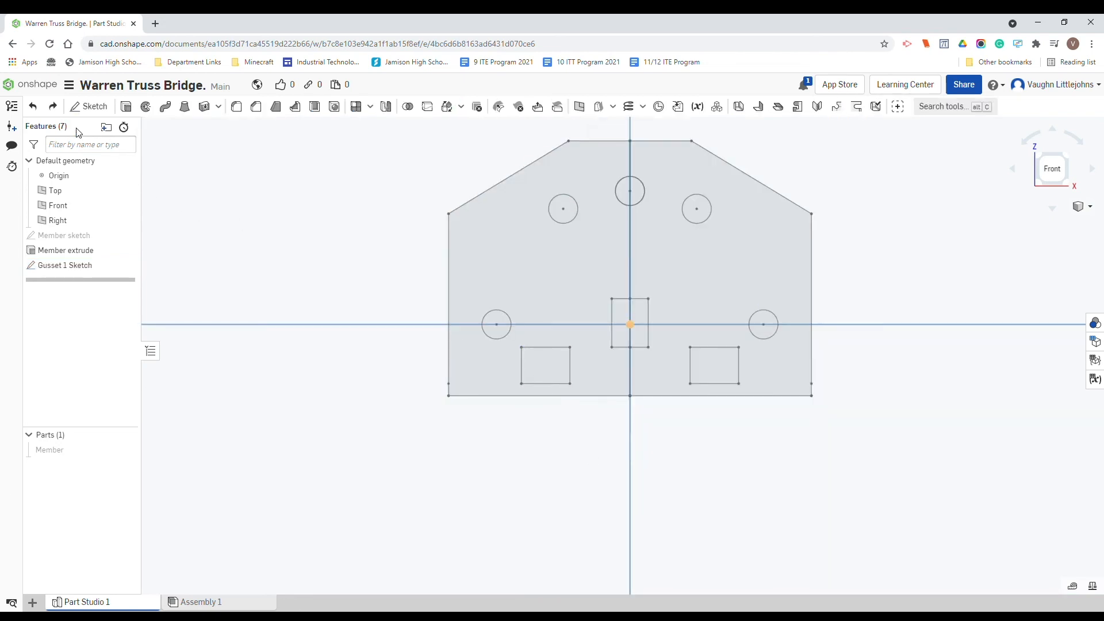
Reopen Gusset 1 Sketch and delete the overlapping vertical lines that divide the gusset along its mirror axis.
click(53, 266)
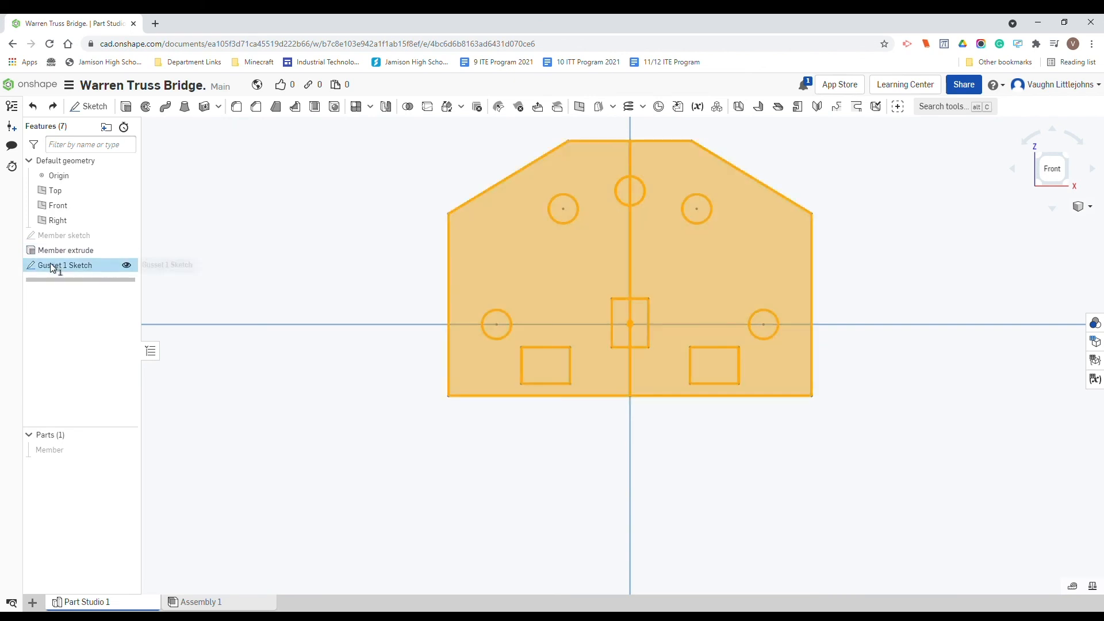
double_click(53, 266)
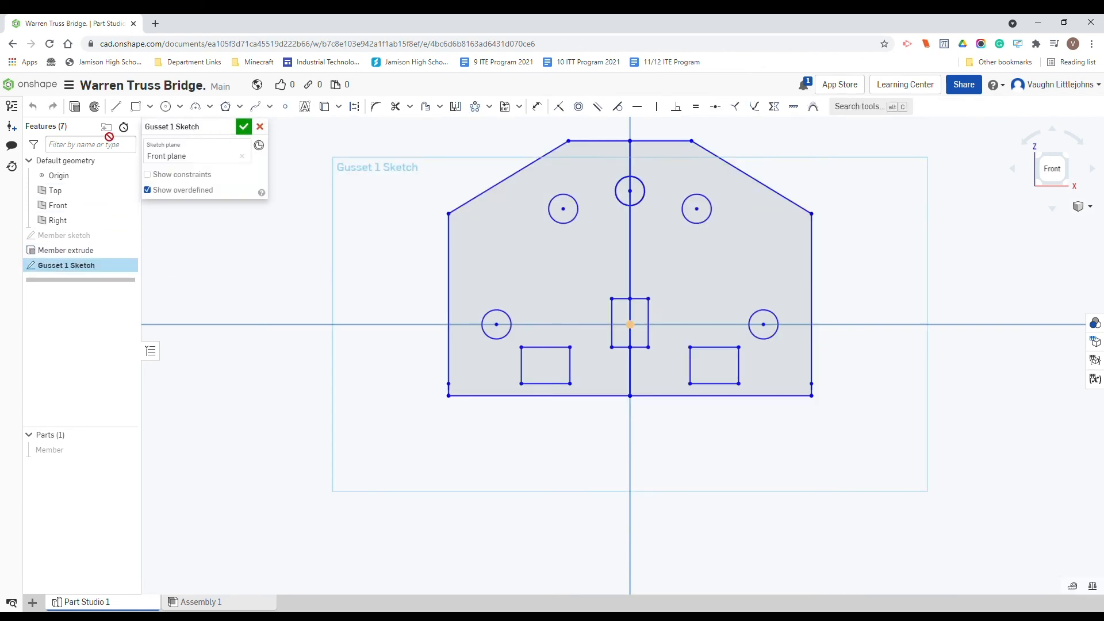
click(630, 242)
key(Delete)
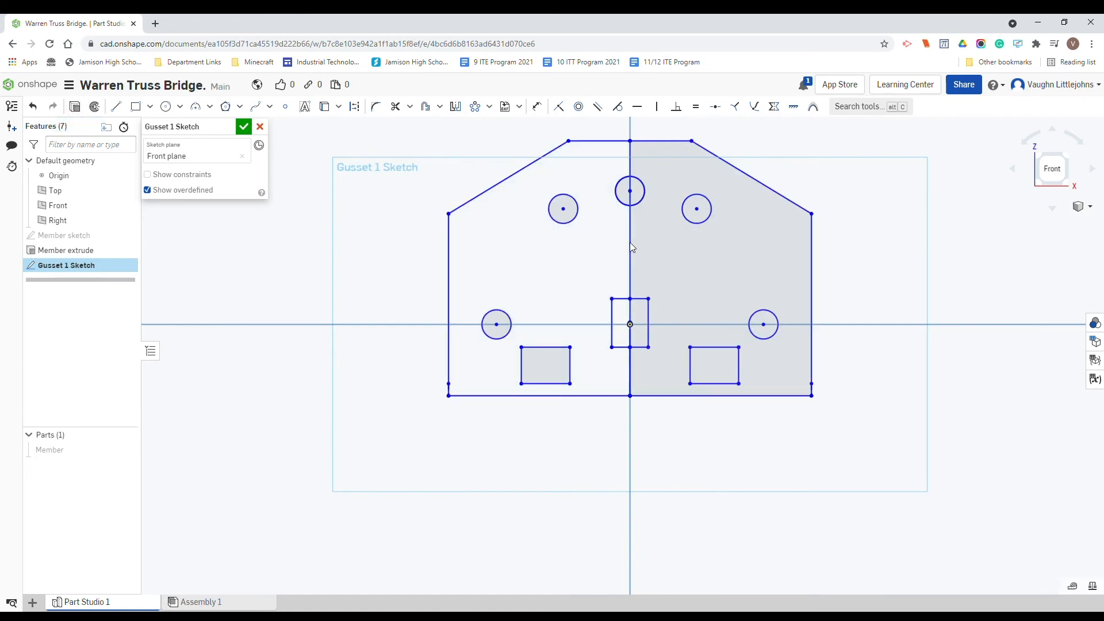
click(630, 243)
key(Delete)
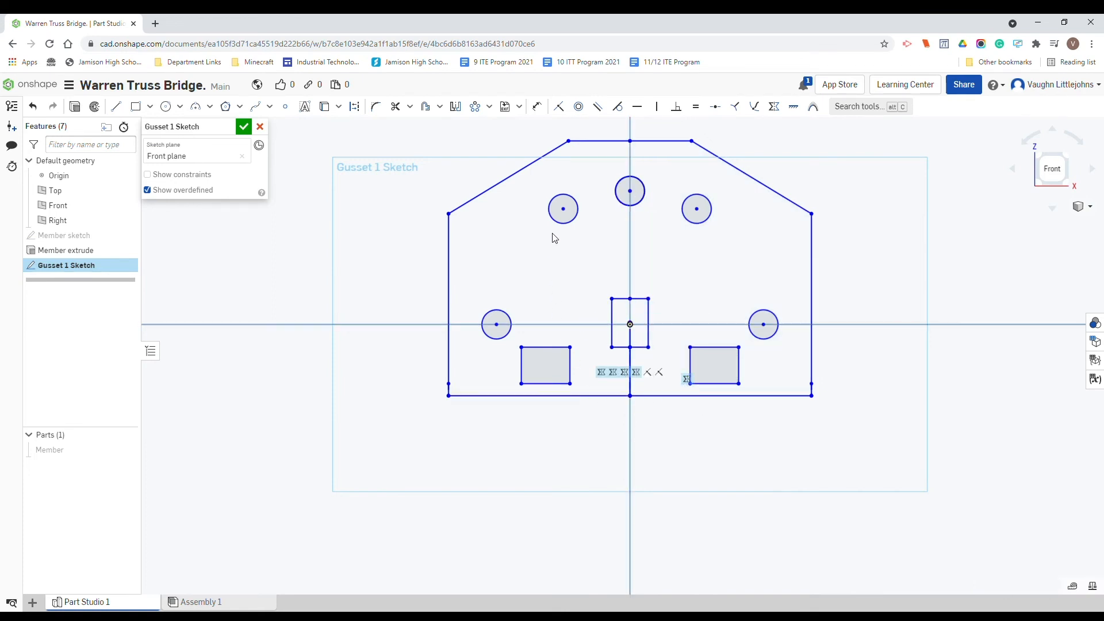
scroll(649, 342, up, 4)
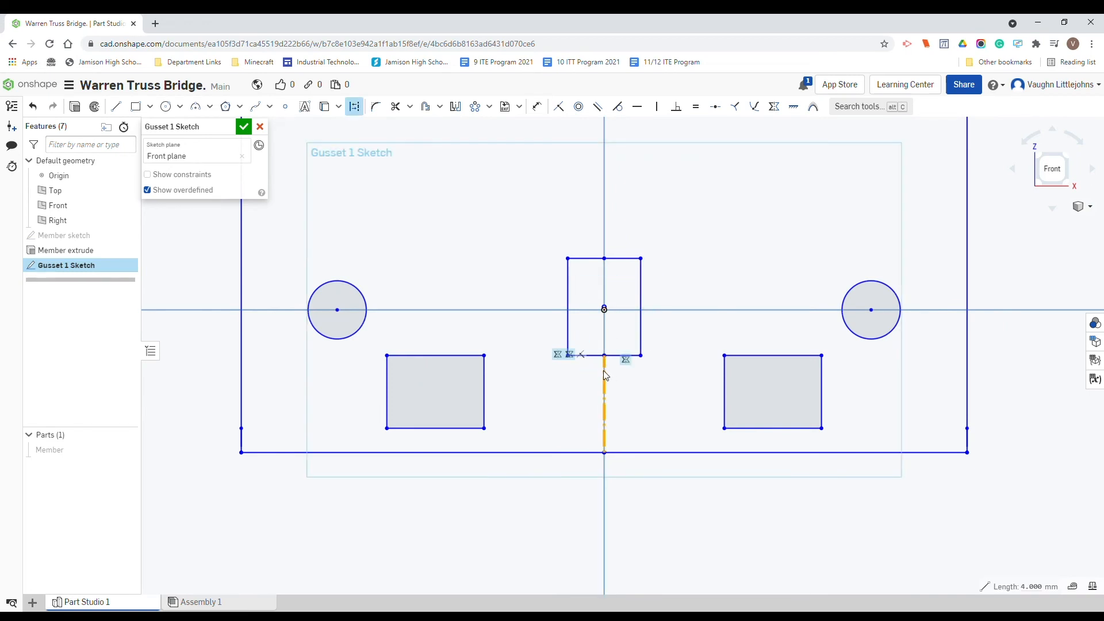
key(f)
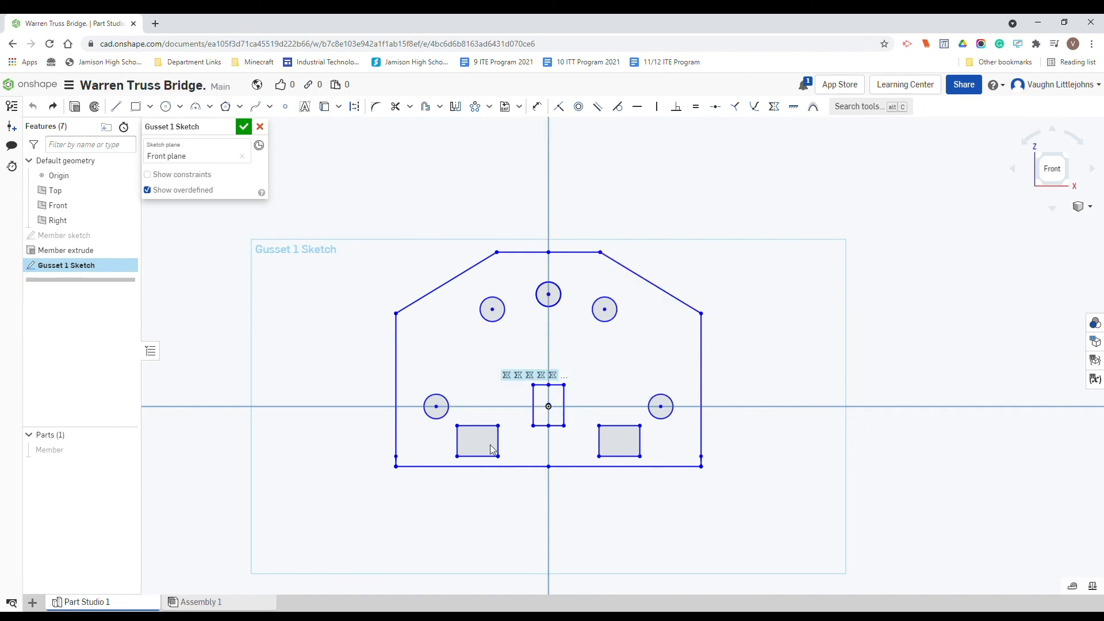
click(75, 108)
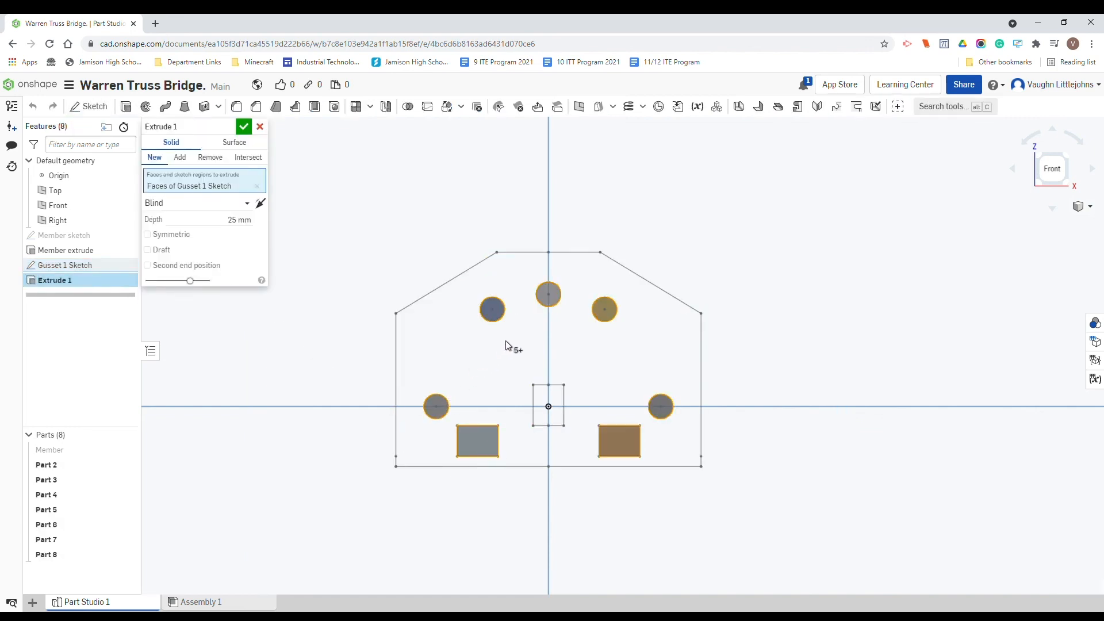
click(260, 127)
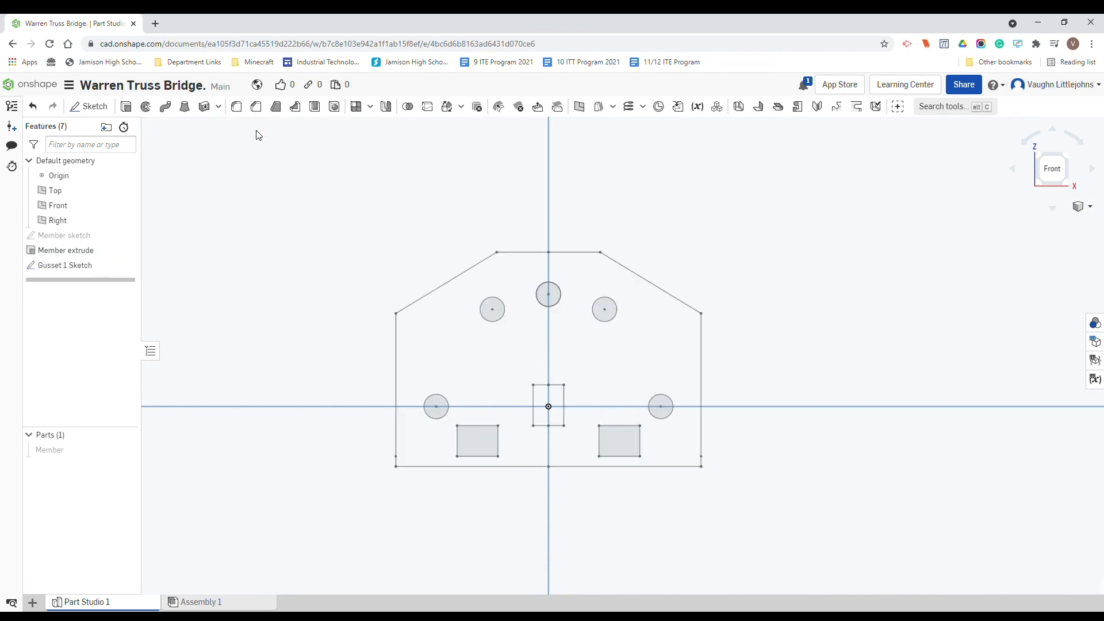
double_click(60, 264)
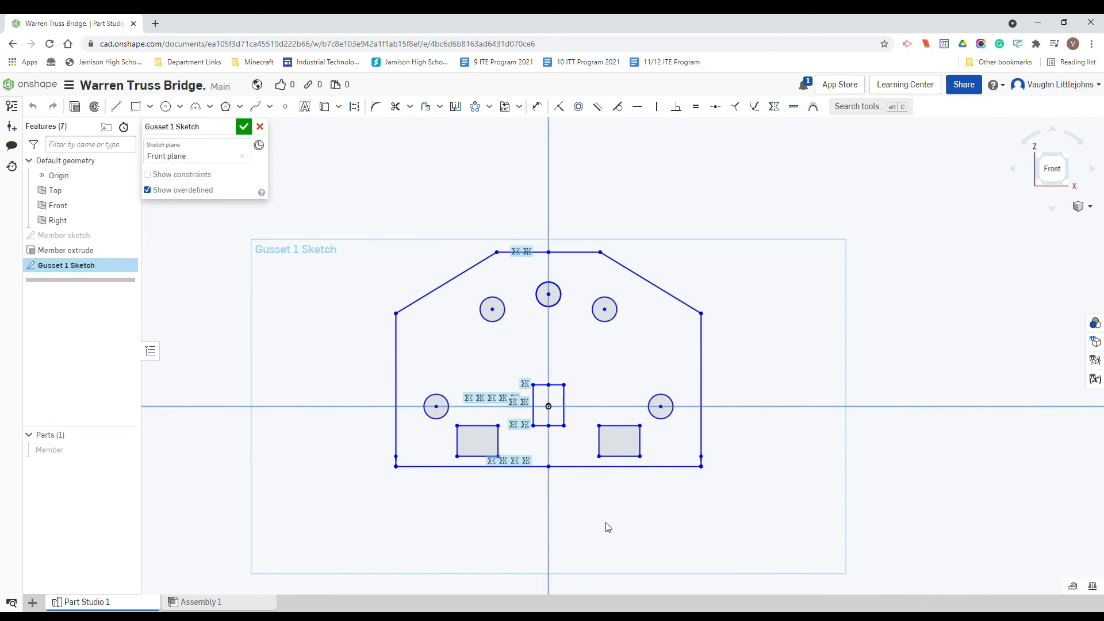
Delete both halves of the gusset outline's top edge and both halves of its bottom edge.
scroll(579, 375, up, 3)
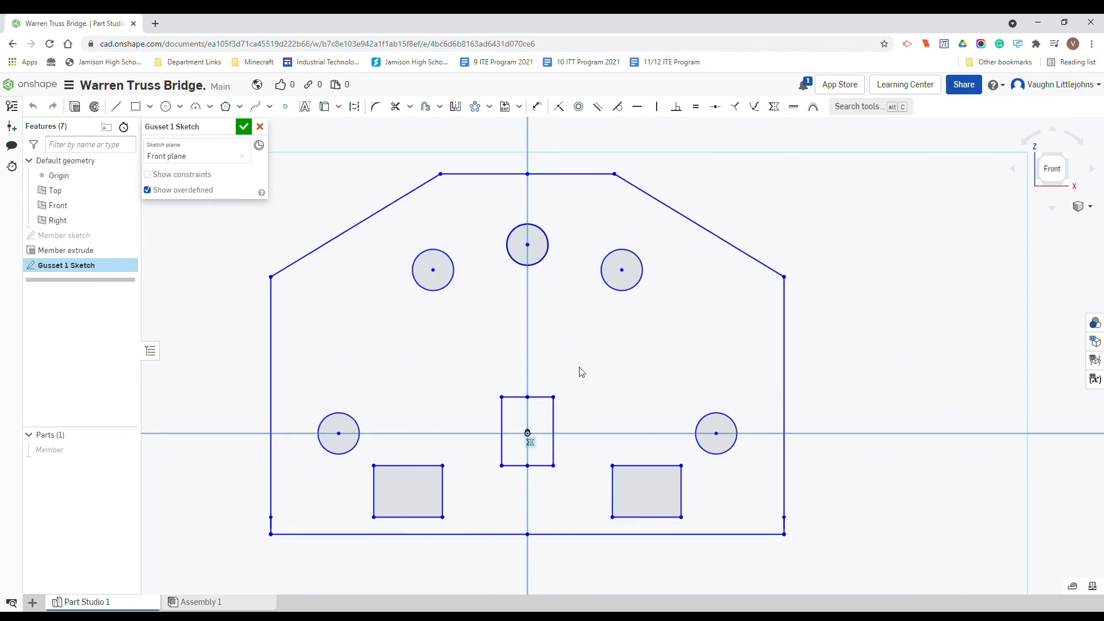
click(570, 174)
key(Delete)
click(501, 173)
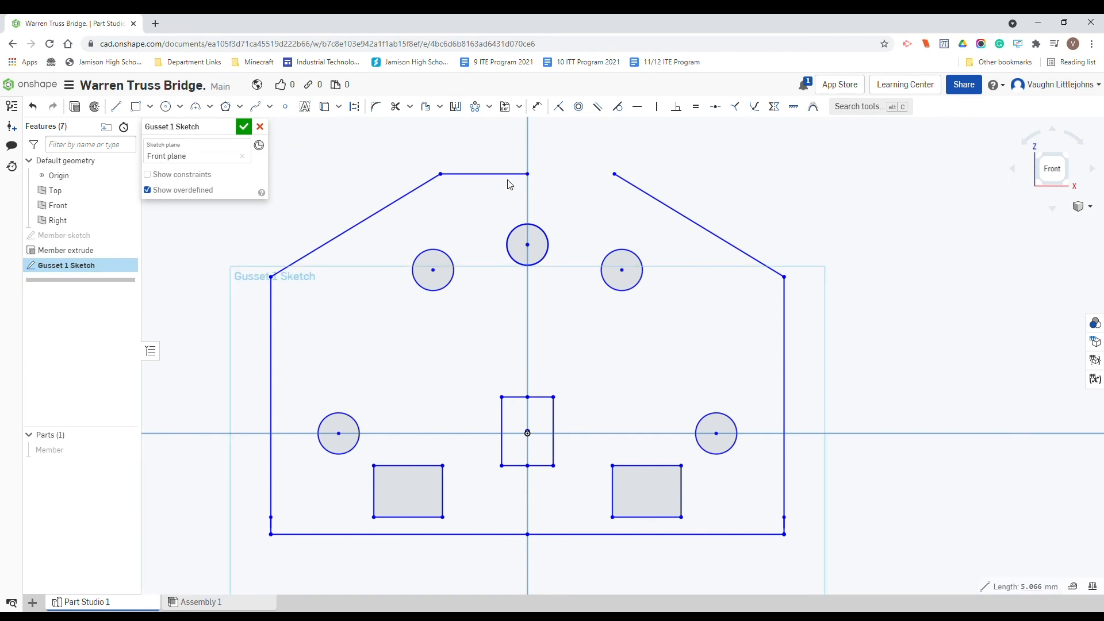
key(Delete)
click(438, 534)
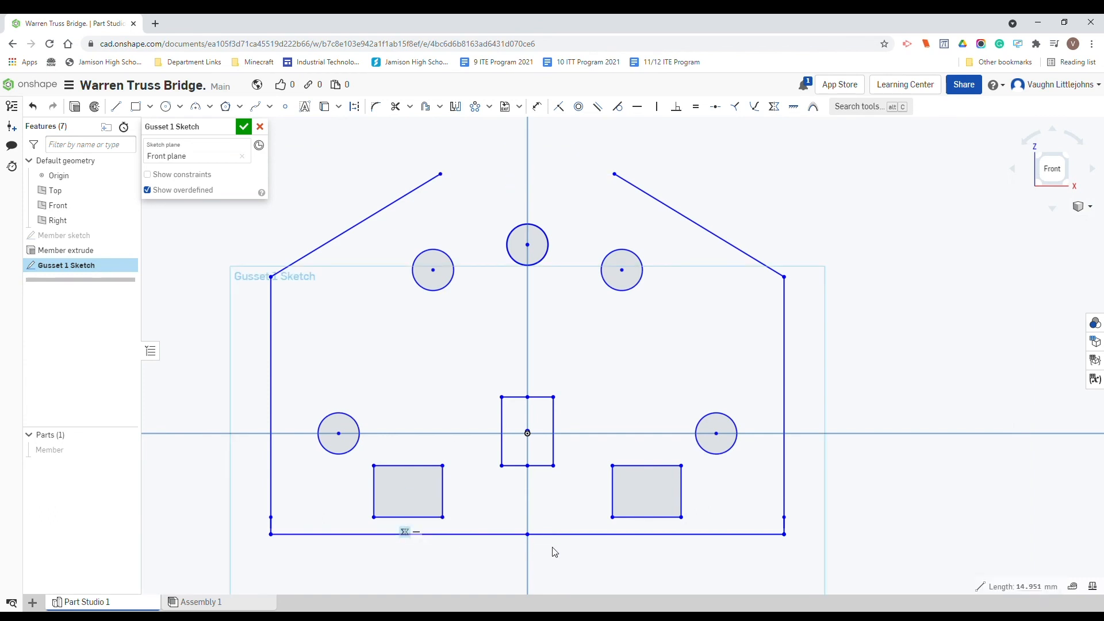
key(Delete)
click(582, 534)
key(Delete)
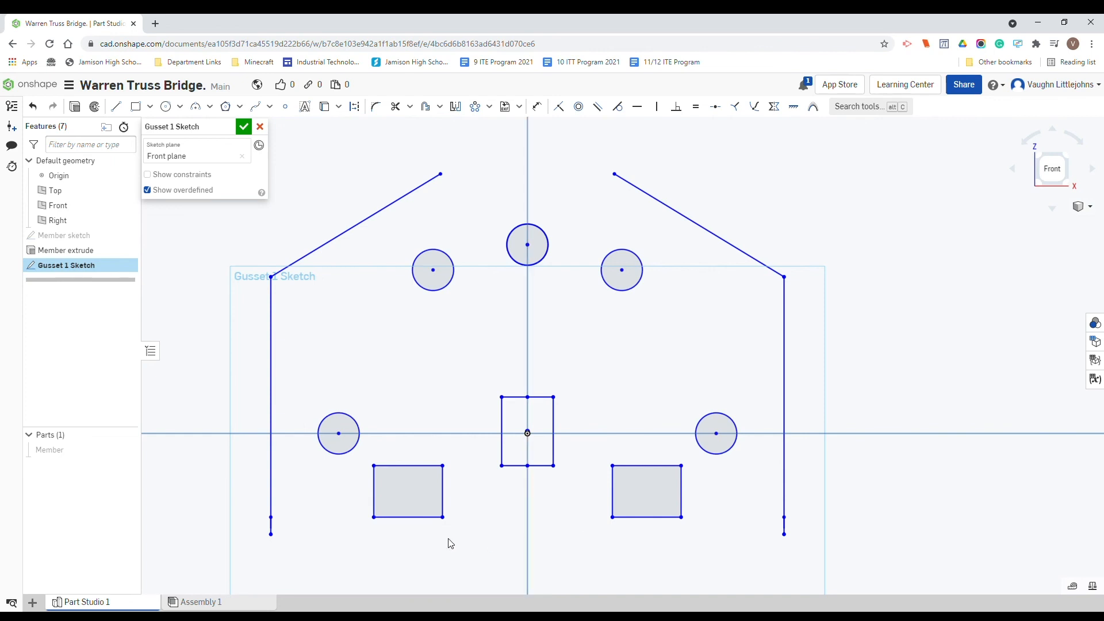
Redraw the outline's top and bottom edges as single continuous lines between the open corner endpoints.
click(117, 107)
click(440, 174)
click(614, 174)
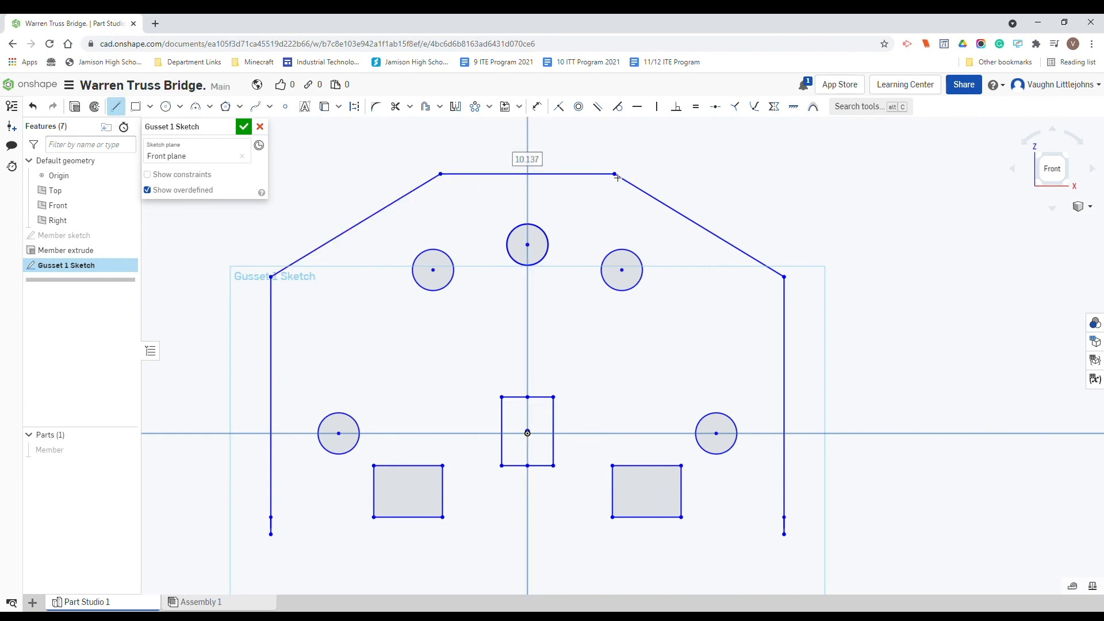
click(784, 534)
click(271, 534)
key(Escape)
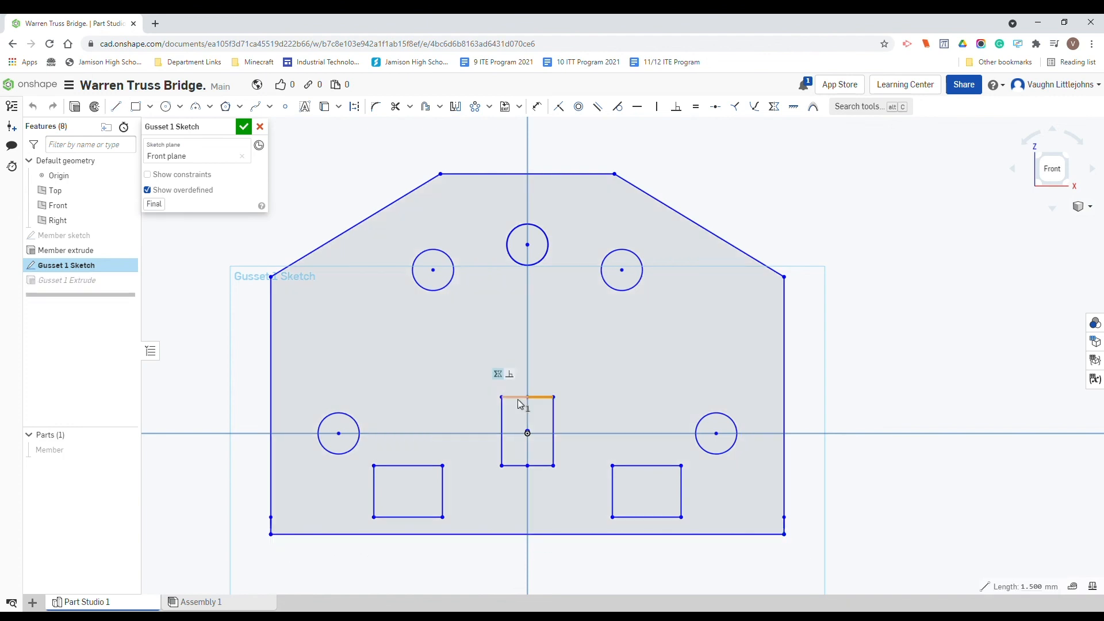
Delete the split top and bottom edges of the central rectangular cutout, keeping its two vertical sides.
key(Delete)
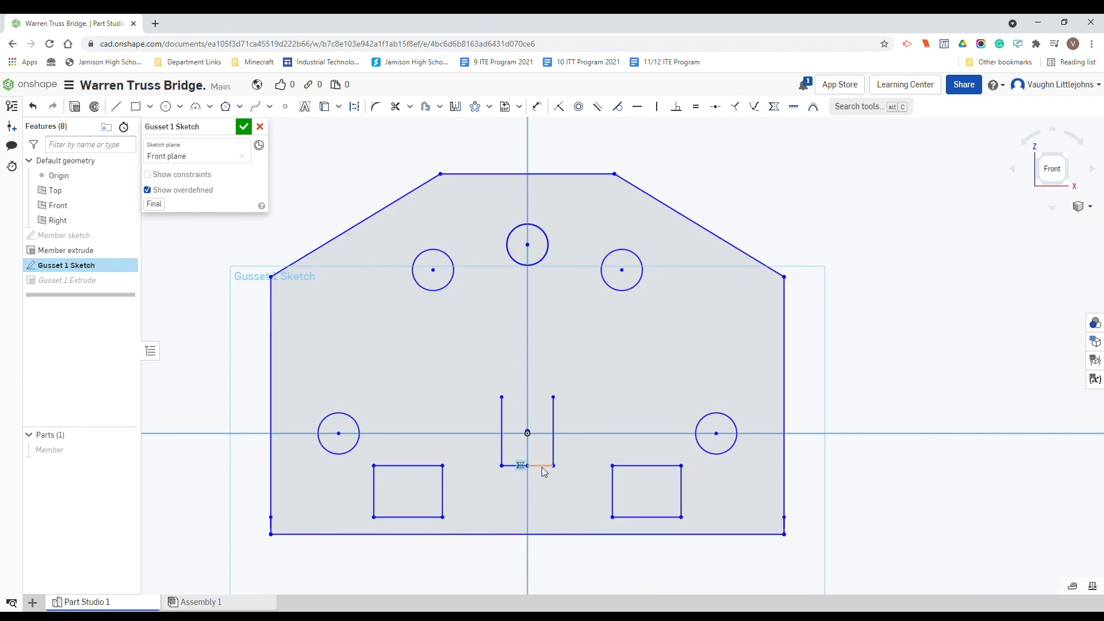
click(510, 466)
key(Delete)
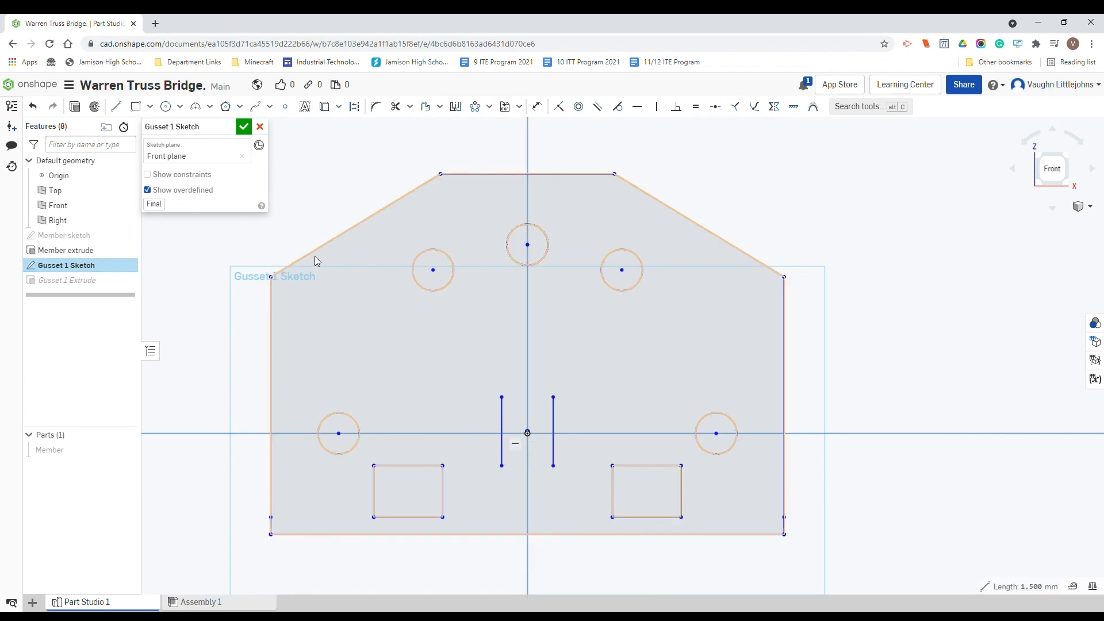
Redraw the central cutout's top and bottom edges as single lines joining its two vertical sides.
click(115, 107)
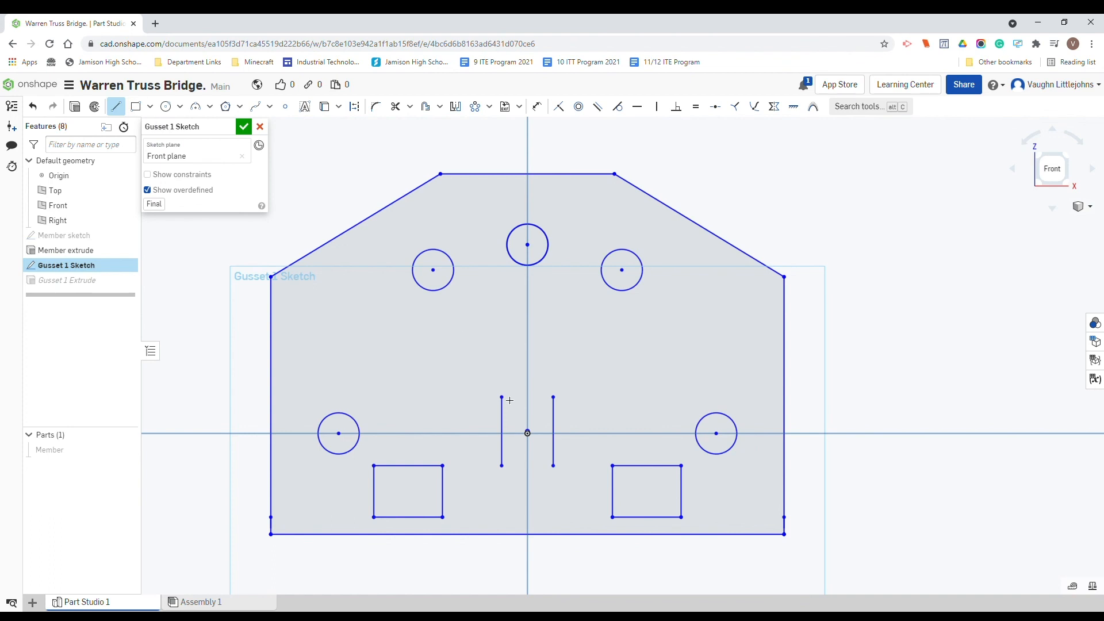
mouse_move(502, 397)
mouse_down()
mouse_move(572, 409)
mouse_move(553, 397)
mouse_up()
drag(553, 465, 502, 466)
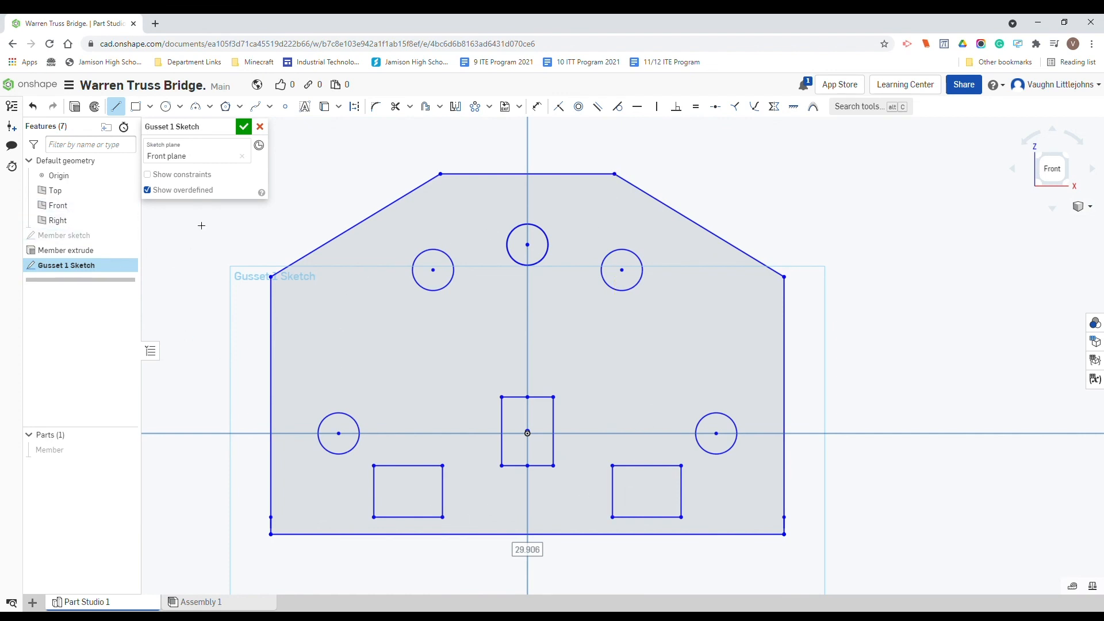
Extrude the gusset sketch 3 mm as a new solid, leaving its holes and cutouts open, and name the feature Gusset 1 Extrude.
click(75, 107)
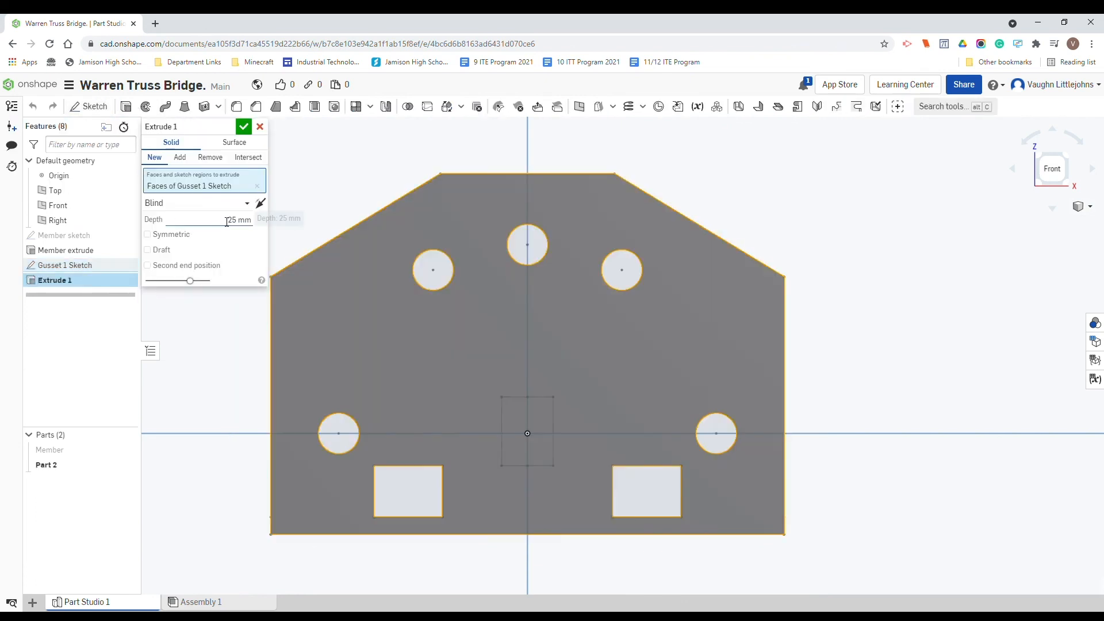
click(227, 222)
text(3)
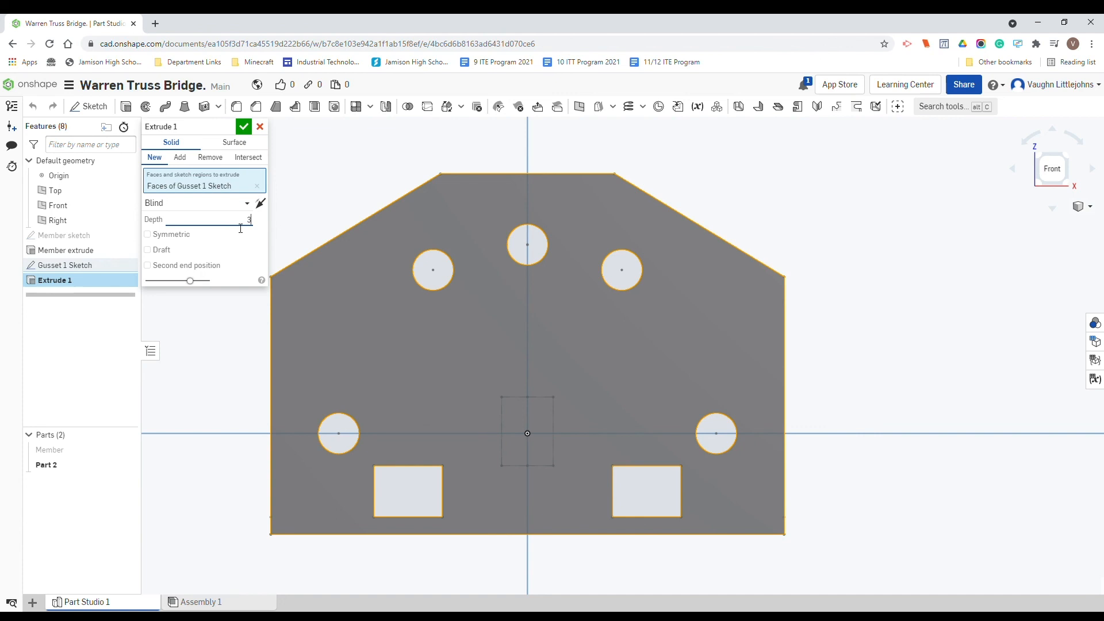
key(Return)
click(228, 128)
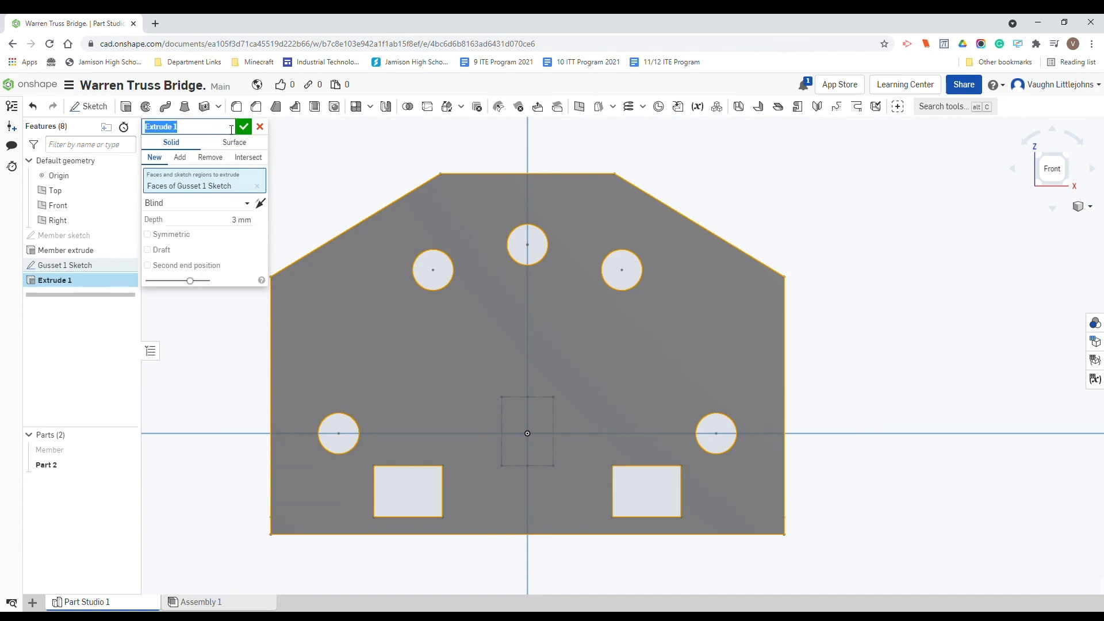
text(Gusset 1)
click(245, 127)
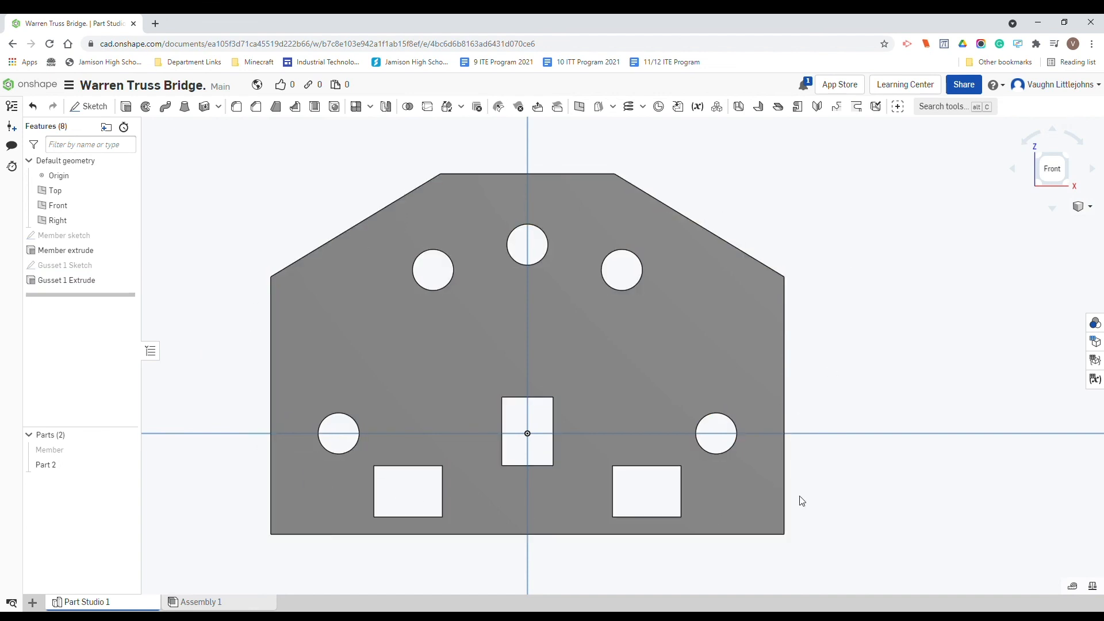
Rename the newly extruded gusset plate part as Gusset 1 in the parts list.
right_click(65, 474)
click(103, 283)
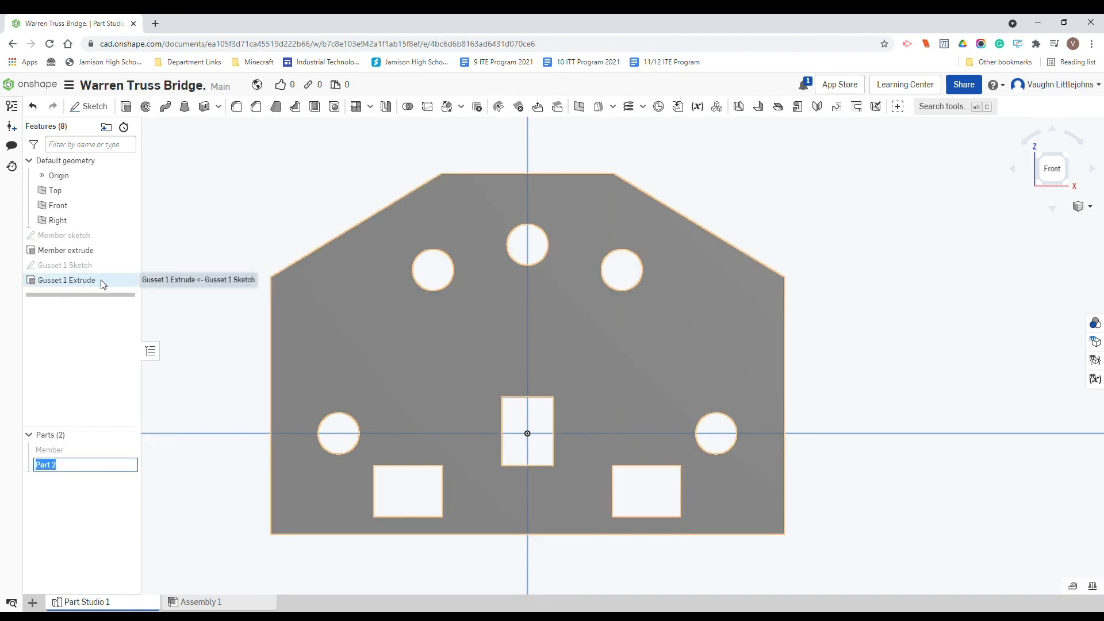
text(Gusset 1)
key(Return)
click(196, 376)
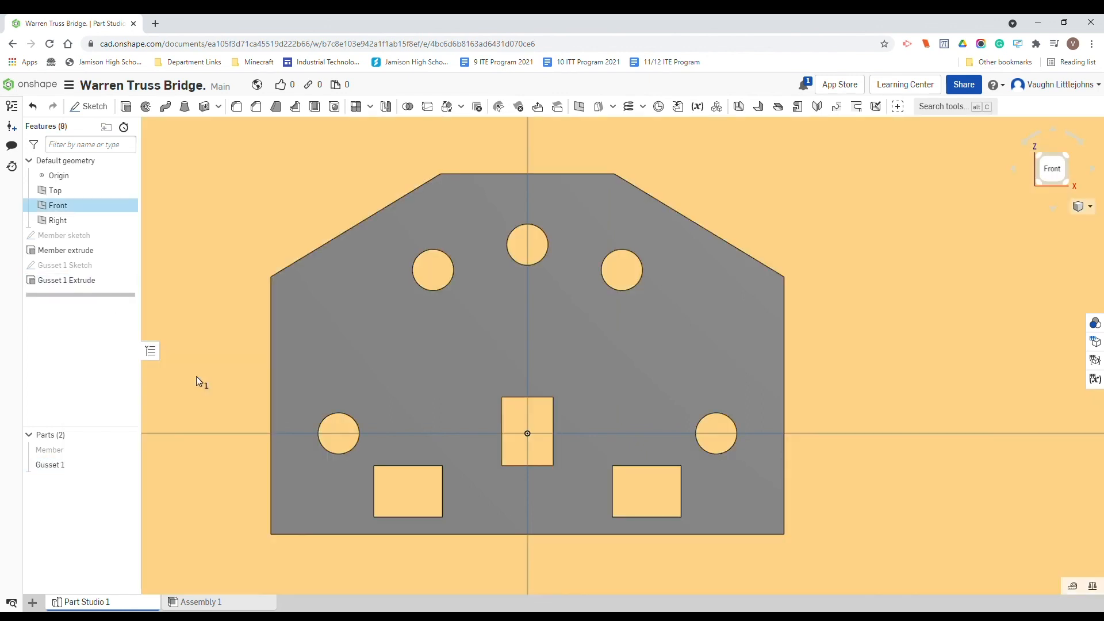
scroll(858, 298, down, 2)
scroll(858, 298, down, 2)
click(295, 378)
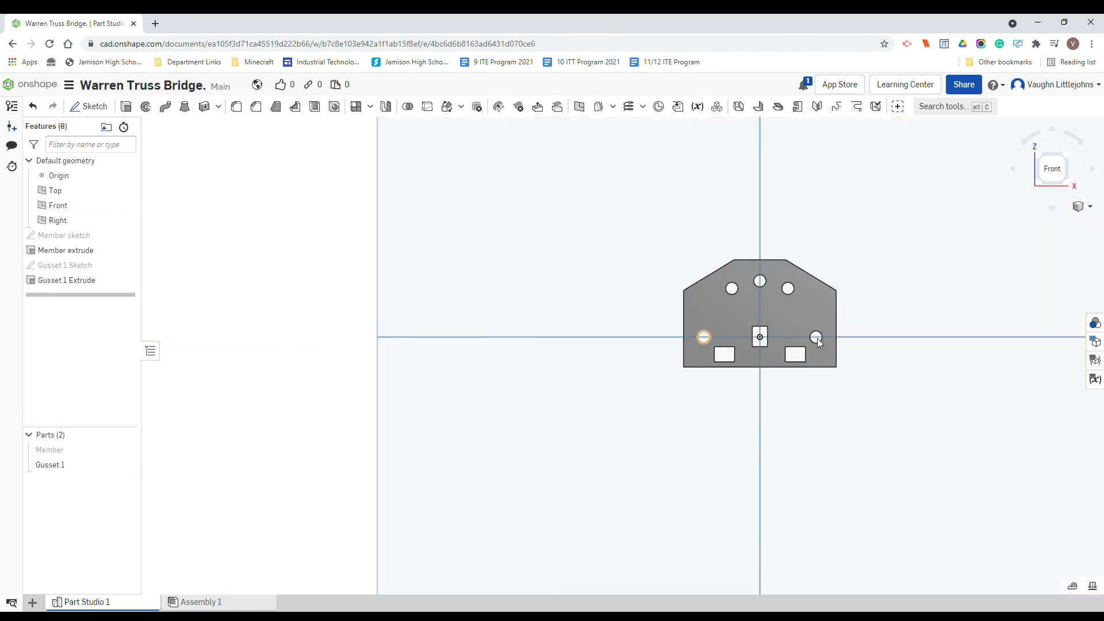
scroll(873, 335, up, 2)
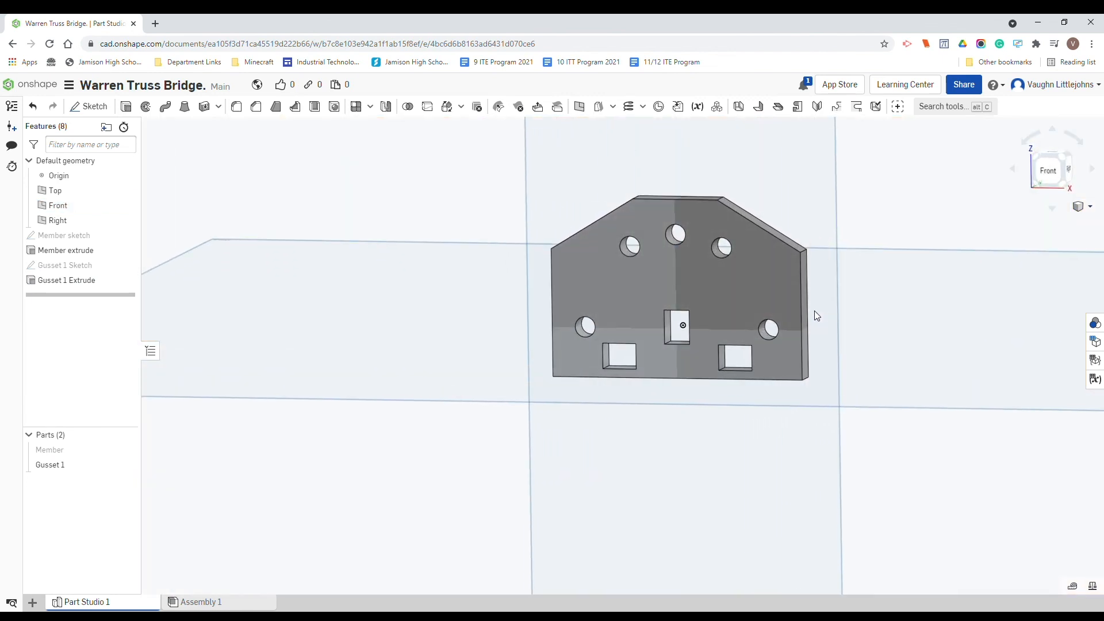